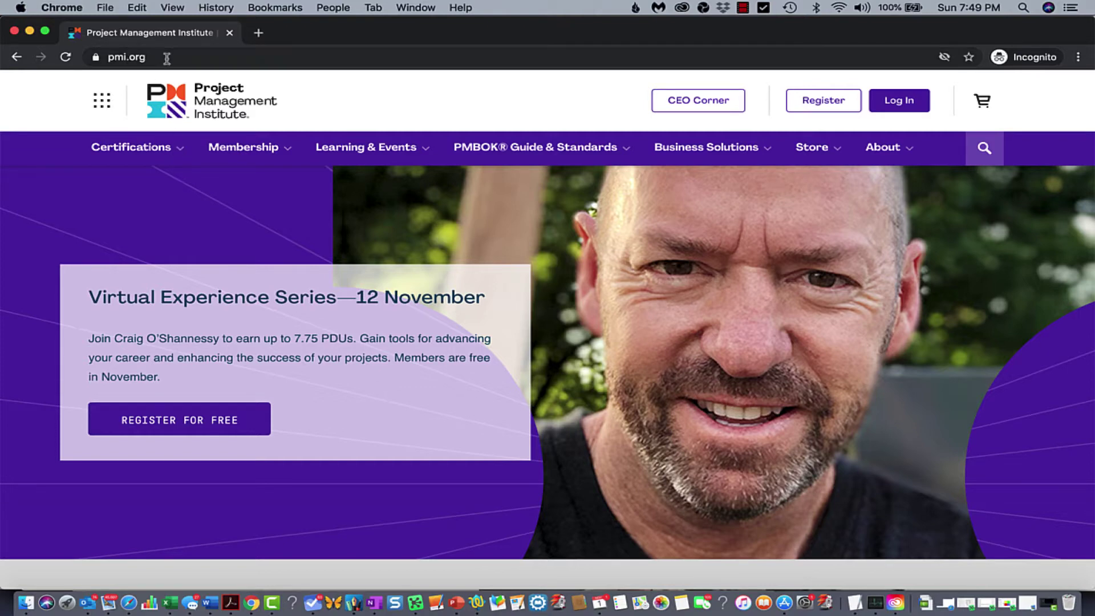
Go to Certifications > Certification Types > PMP and scroll to the Apply for PMP Certification box
{"action": "left_click", "coordinate": [179, 150]}
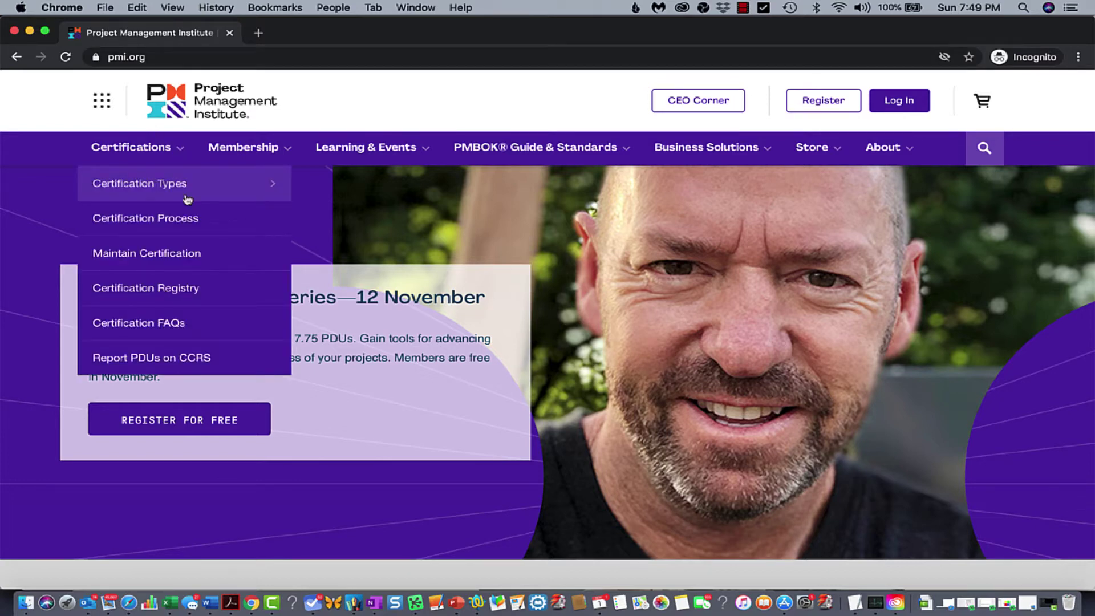
{"action": "left_click", "coordinate": [234, 185]}
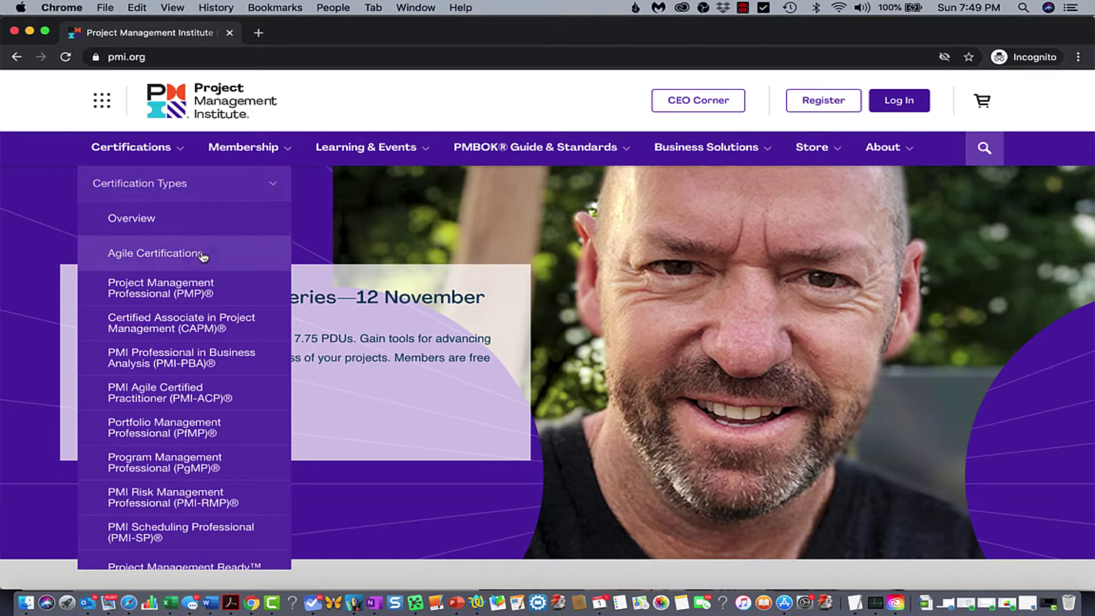
{"action": "left_click", "coordinate": [198, 292]}
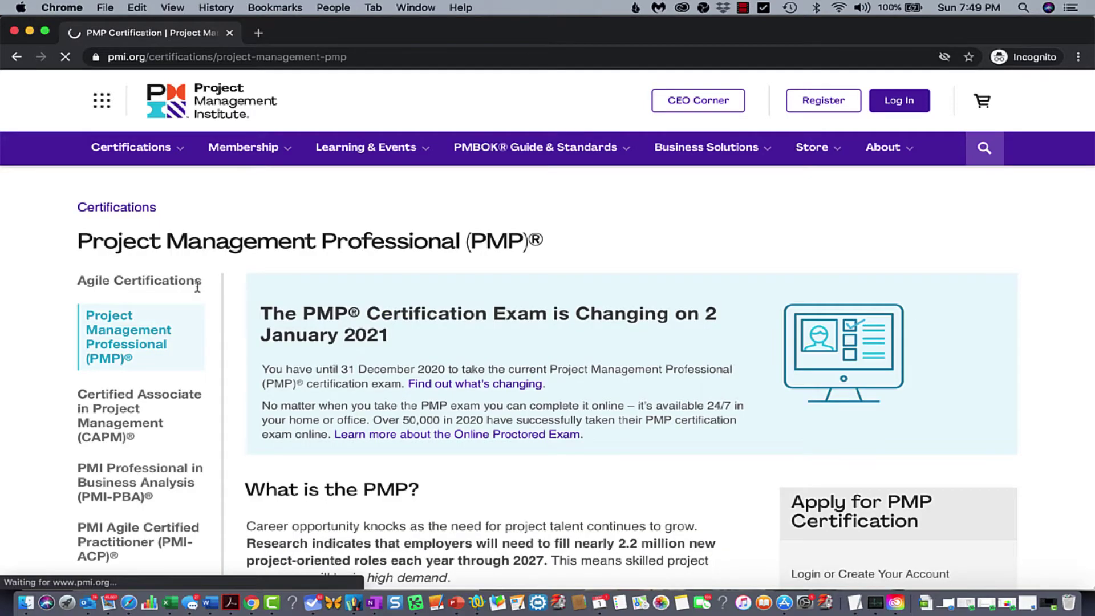
{"action": "scroll", "coordinate": [478, 251], "scroll_direction": "down", "scroll_amount": 3}
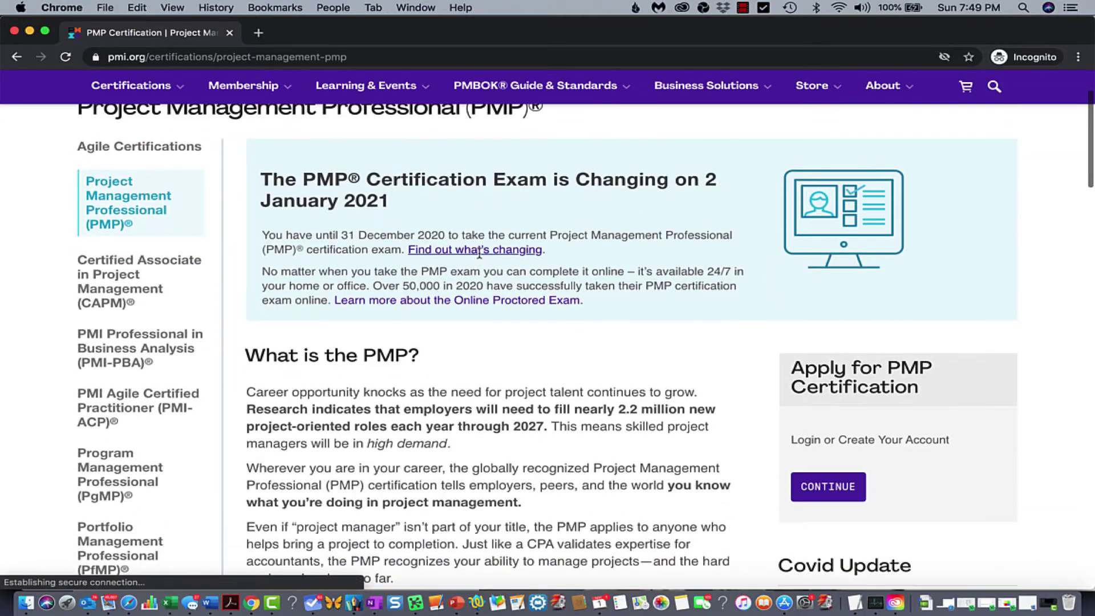
{"action": "scroll", "coordinate": [509, 222], "scroll_direction": "down", "scroll_amount": 3}
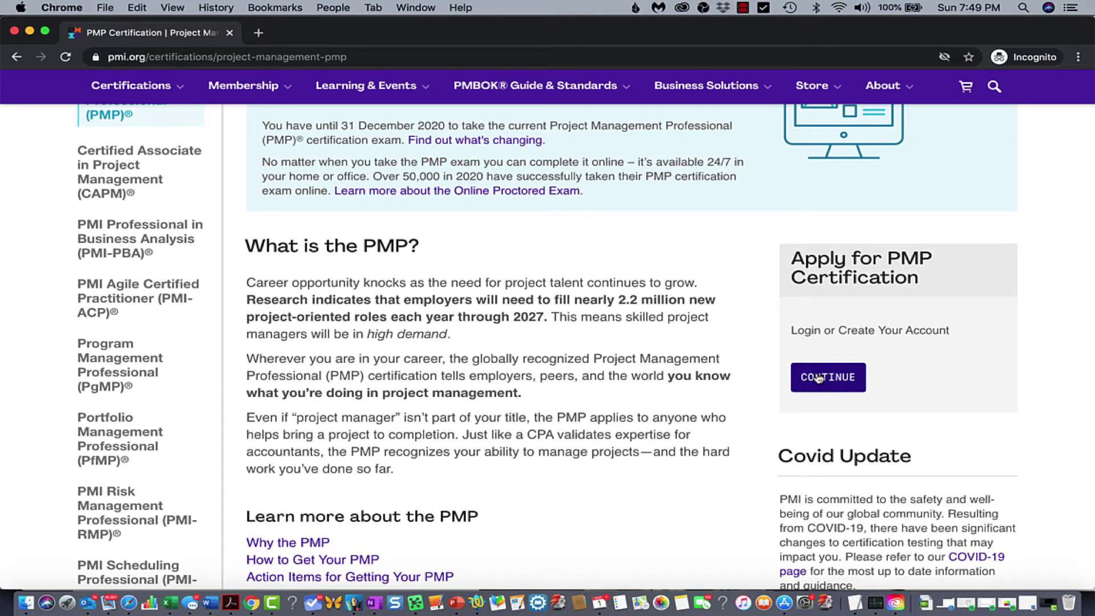
Start the PMP application by registering a new PMI account and entering your last name
{"action": "left_click", "coordinate": [819, 378]}
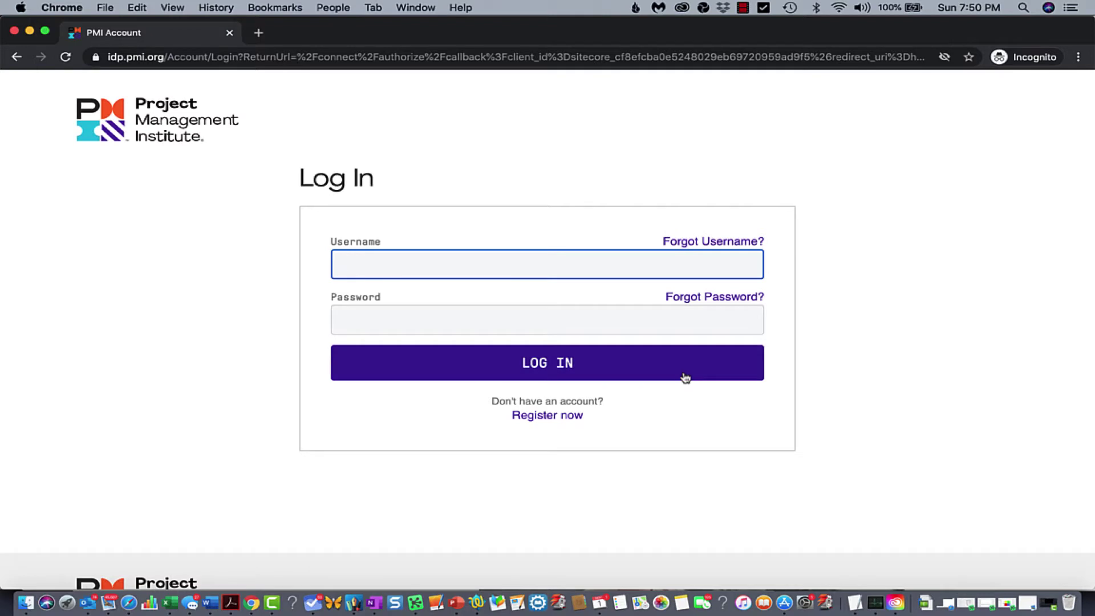
{"action": "left_click", "coordinate": [555, 419]}
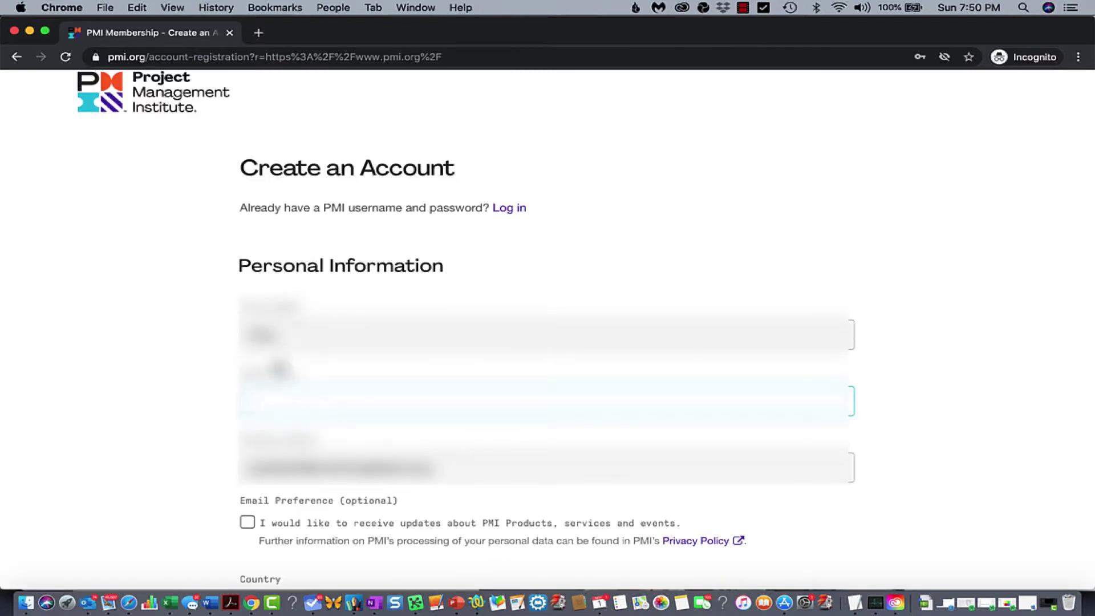
{"action": "type", "text": "Smith"}
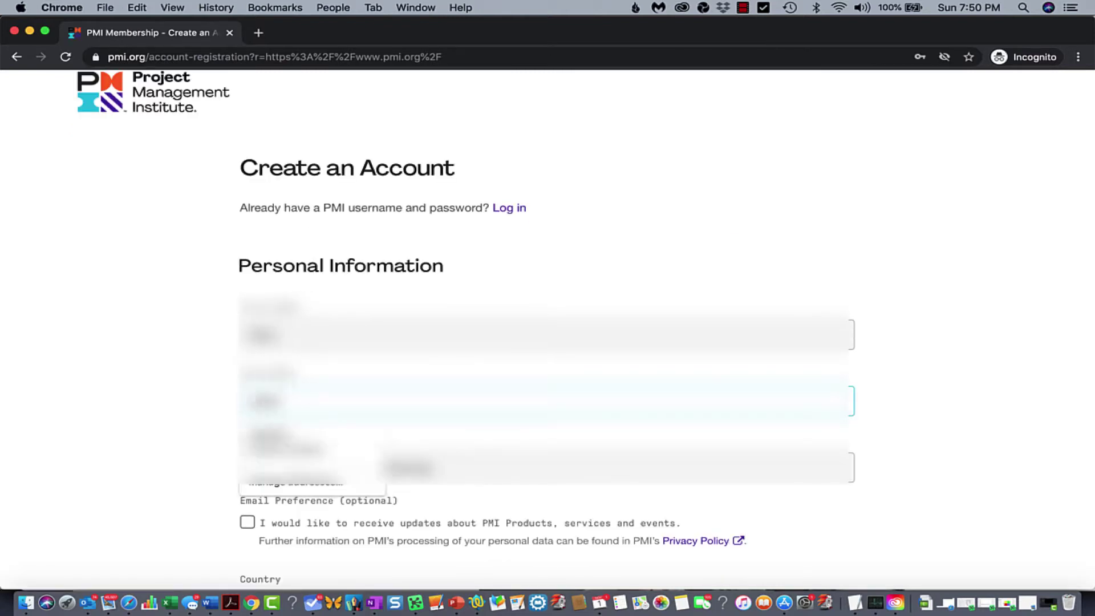
{"action": "key", "text": "Tab"}
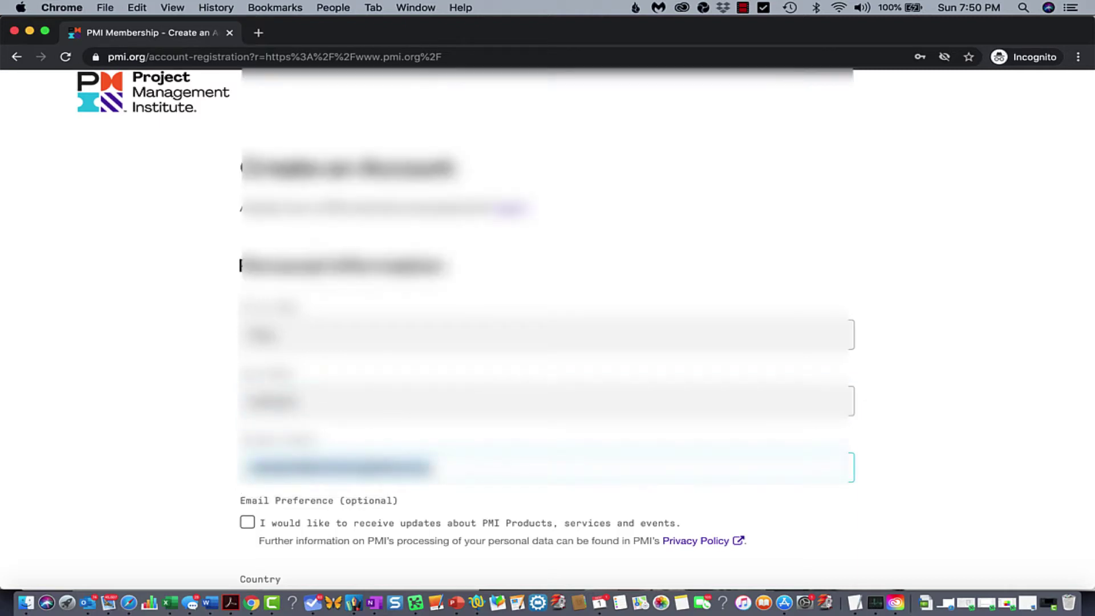
Opt in to receiving updates about PMI products
{"action": "scroll", "coordinate": [158, 364], "scroll_direction": "down", "scroll_amount": 5}
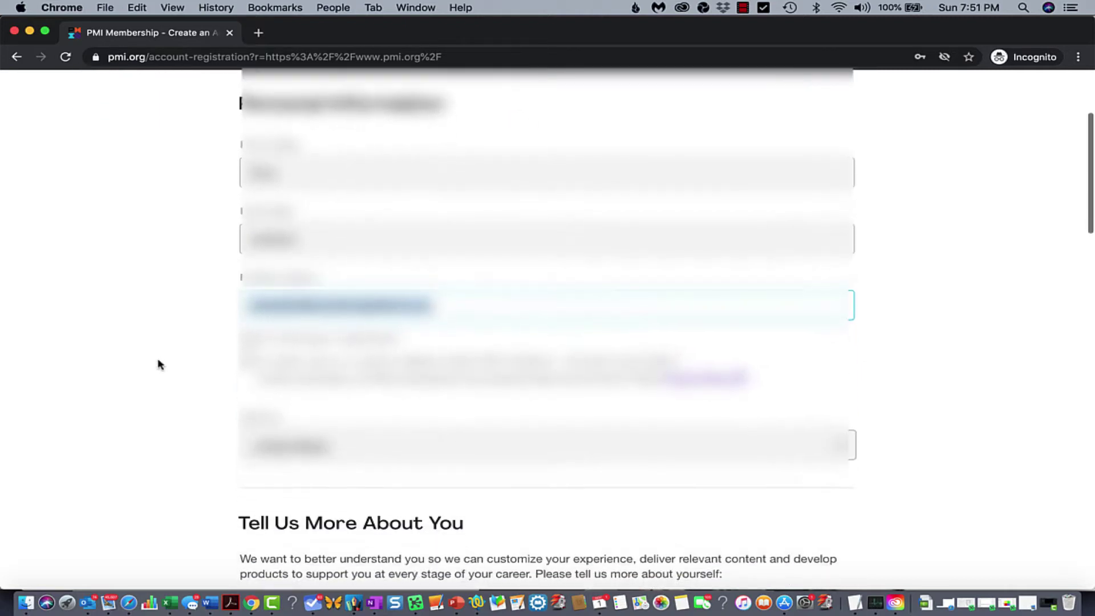
{"action": "scroll", "coordinate": [176, 366], "scroll_direction": "down", "scroll_amount": 2}
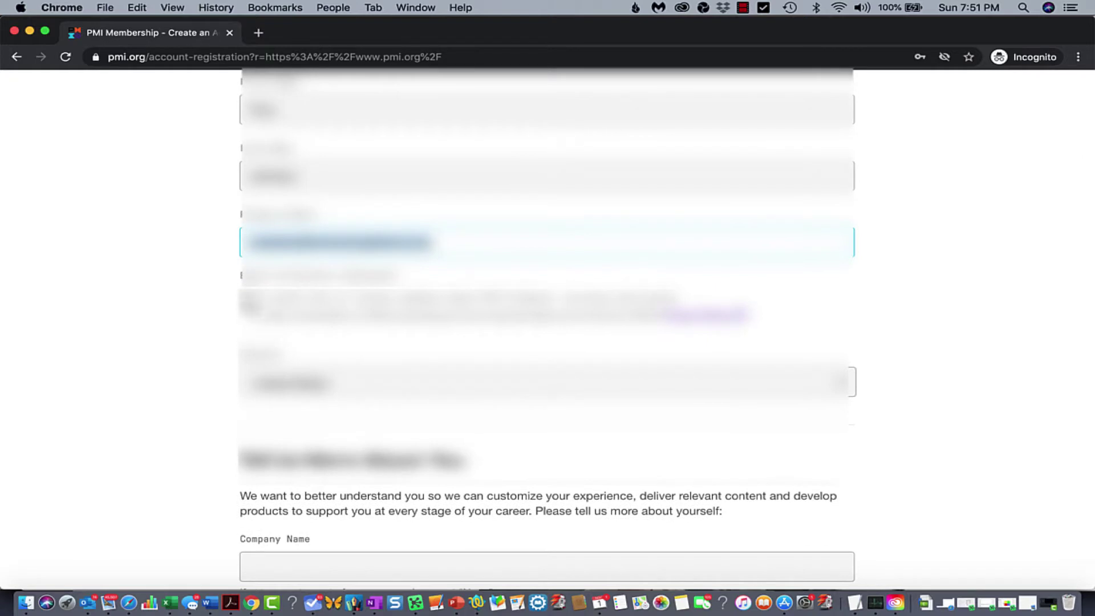
{"action": "left_click", "coordinate": [249, 299]}
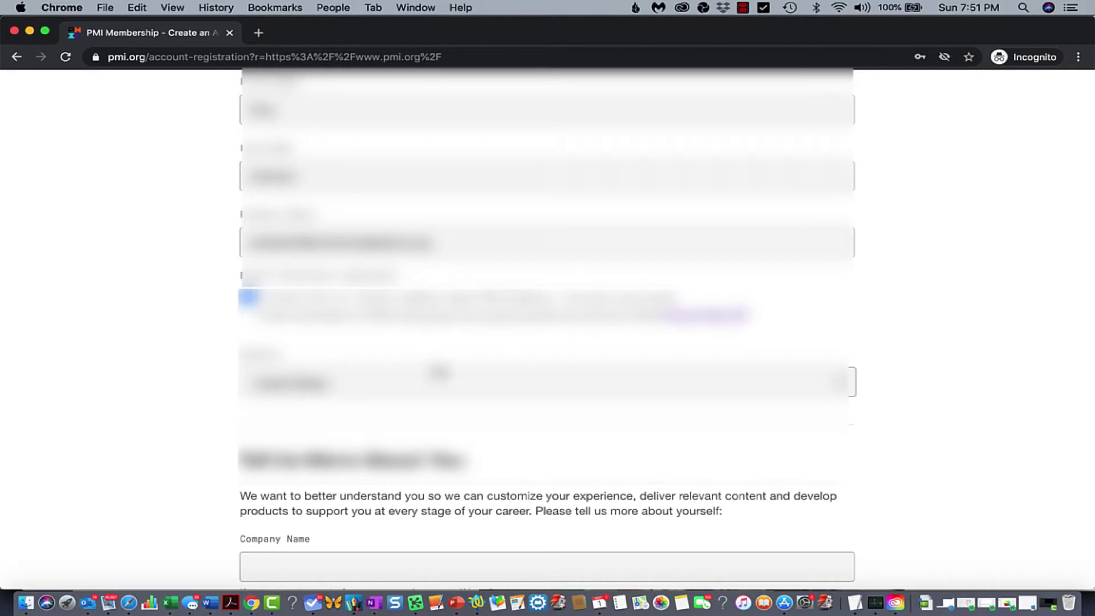
{"action": "scroll", "coordinate": [447, 376], "scroll_direction": "down", "scroll_amount": 5}
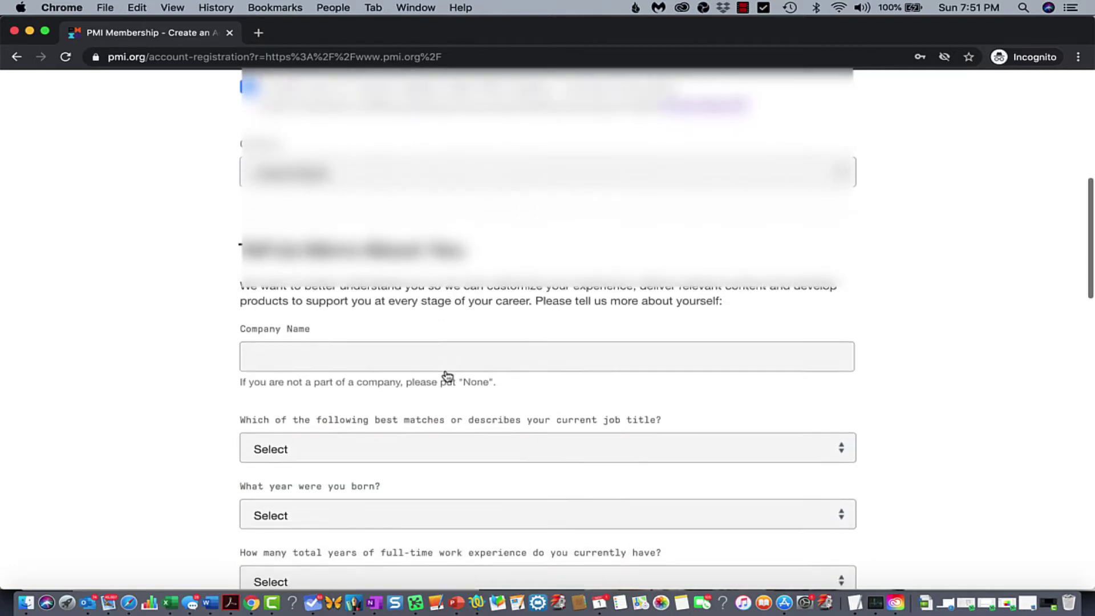
Enter company name 'None' and set the job title to Management
{"action": "left_click", "coordinate": [347, 353]}
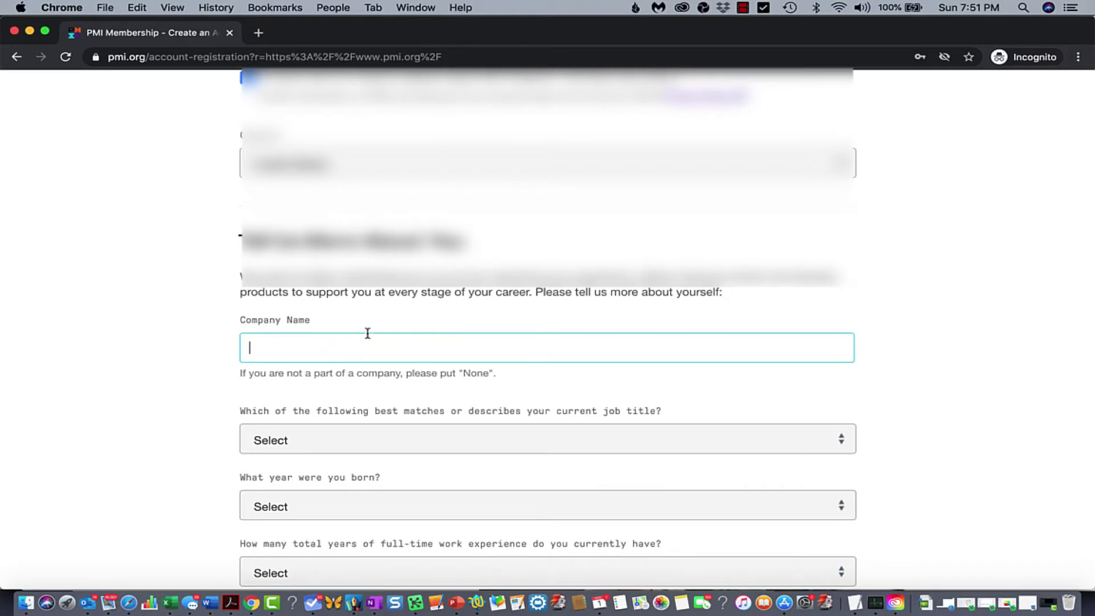
{"action": "type", "text": "None"}
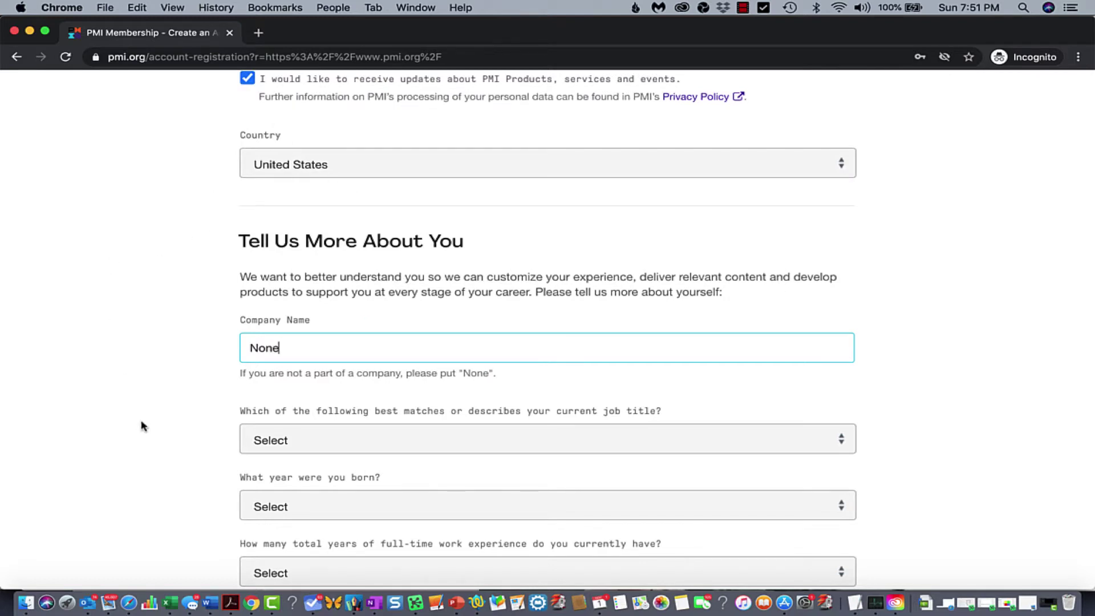
{"action": "scroll", "coordinate": [142, 427], "scroll_direction": "down", "scroll_amount": 5}
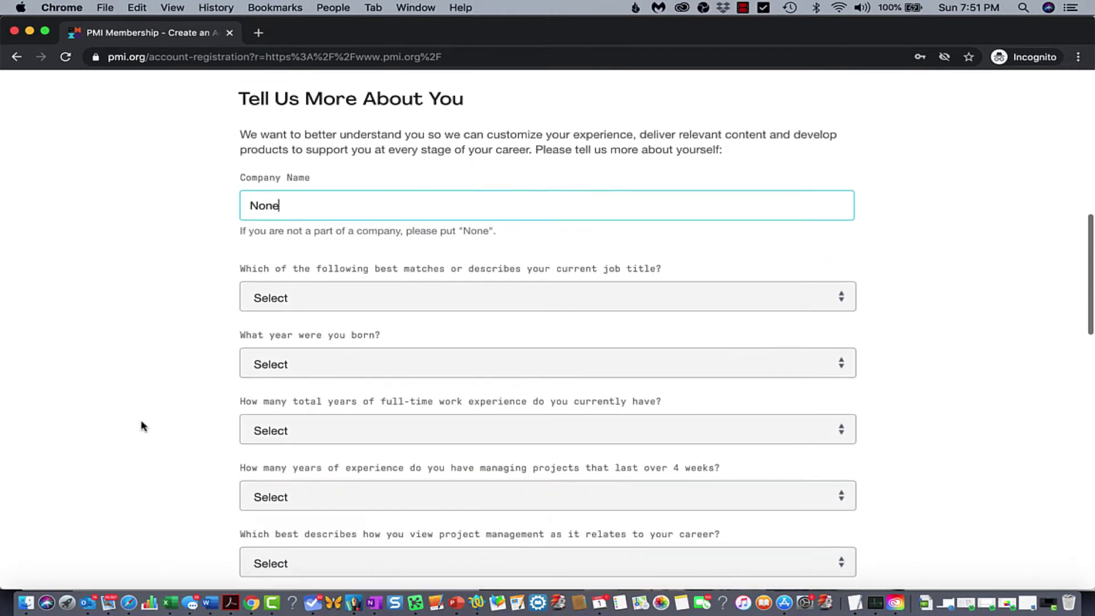
{"action": "scroll", "coordinate": [142, 427], "scroll_direction": "down", "scroll_amount": 4}
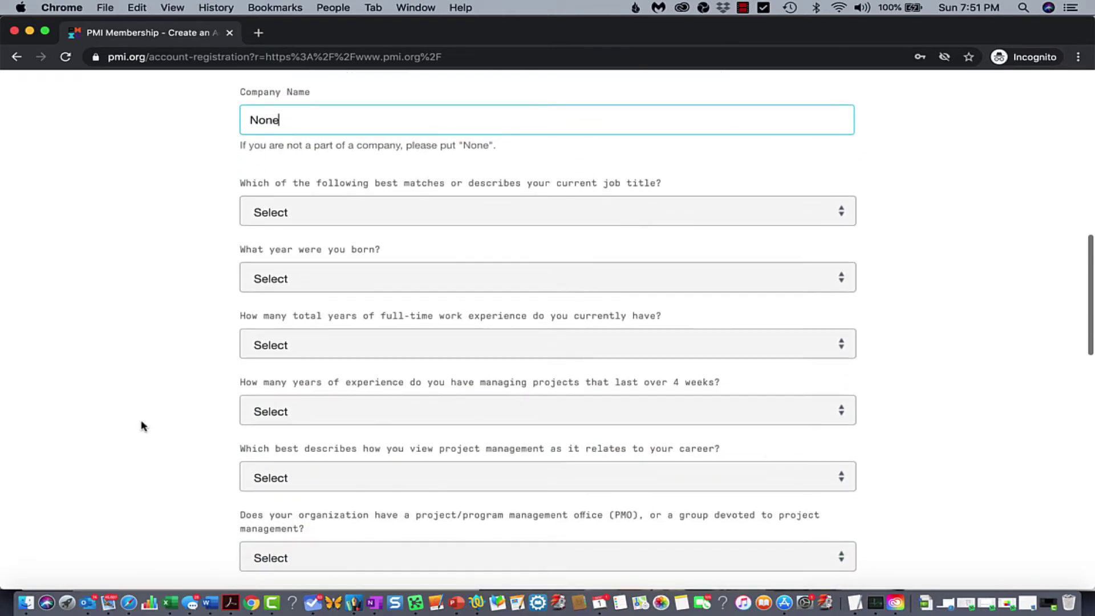
{"action": "scroll", "coordinate": [143, 427], "scroll_direction": "down", "scroll_amount": 1}
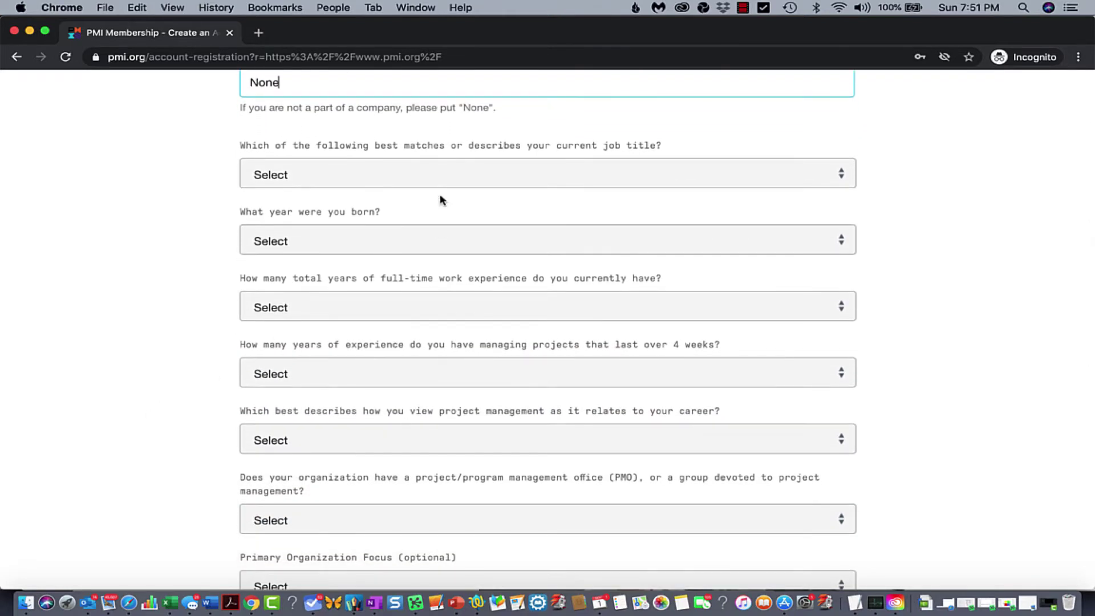
{"action": "left_click", "coordinate": [376, 188]}
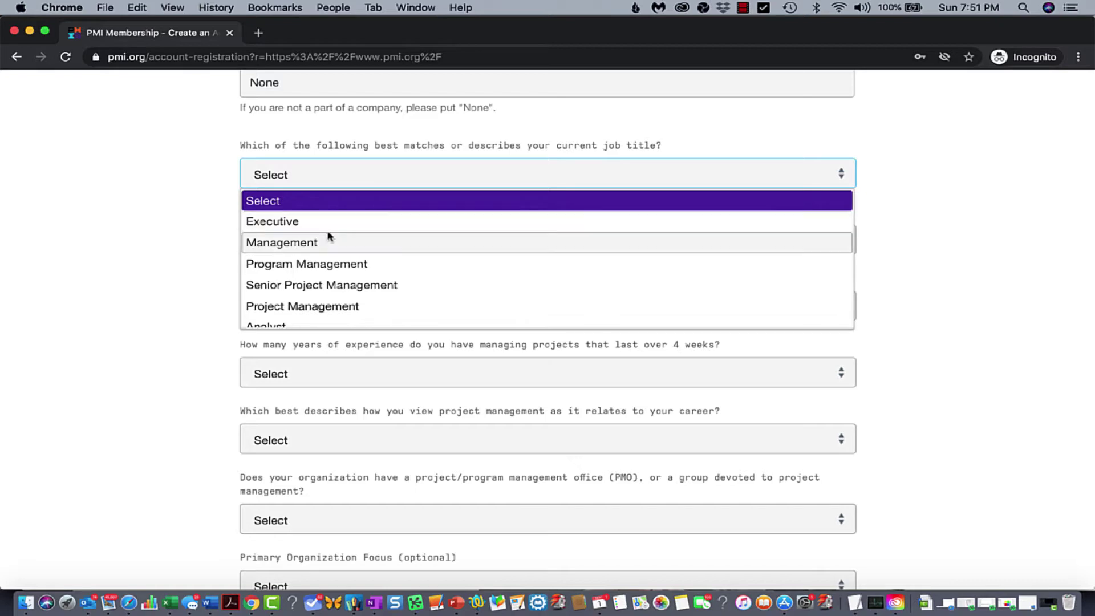
{"action": "left_click", "coordinate": [318, 245]}
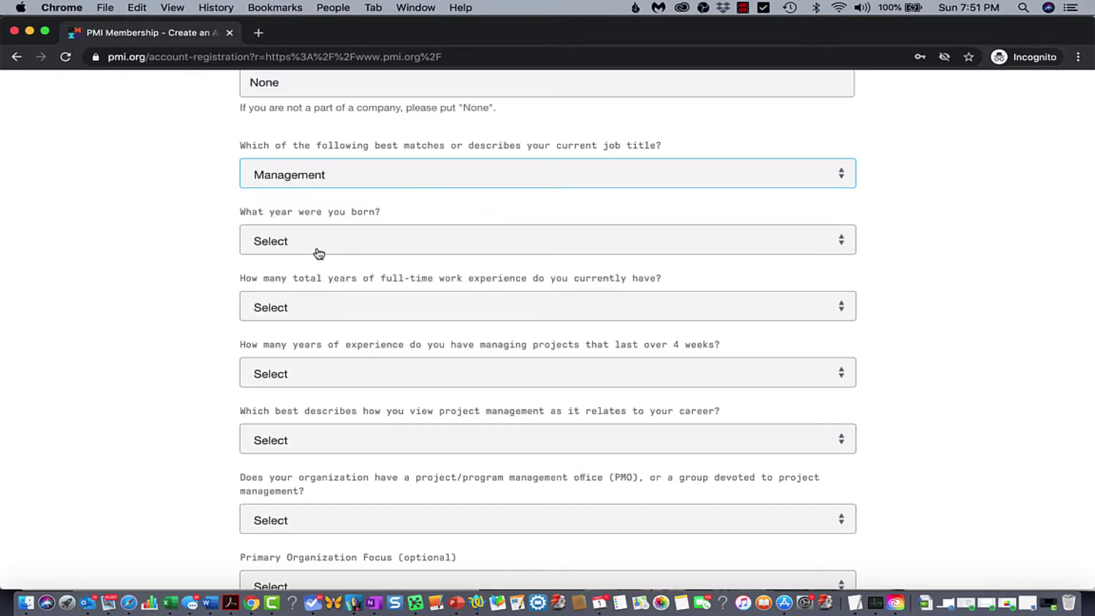
Set the birth year to 1978
{"action": "left_click", "coordinate": [319, 252]}
{"action": "scroll", "coordinate": [318, 310], "scroll_direction": "down", "scroll_amount": 10}
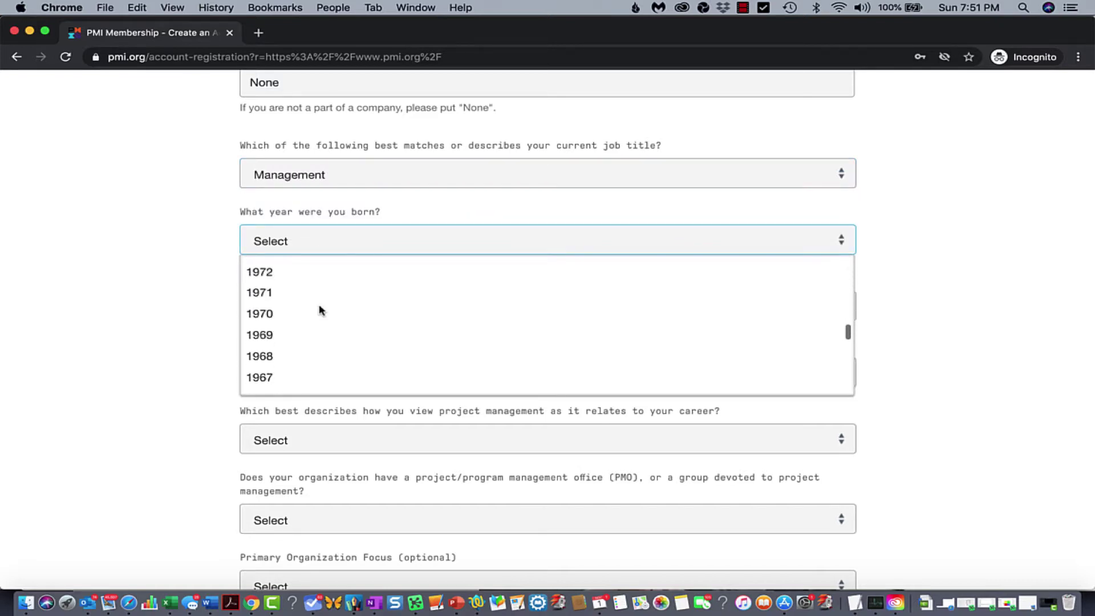
{"action": "scroll", "coordinate": [319, 310], "scroll_direction": "up", "scroll_amount": 8}
{"action": "scroll", "coordinate": [319, 310], "scroll_direction": "down", "scroll_amount": 2}
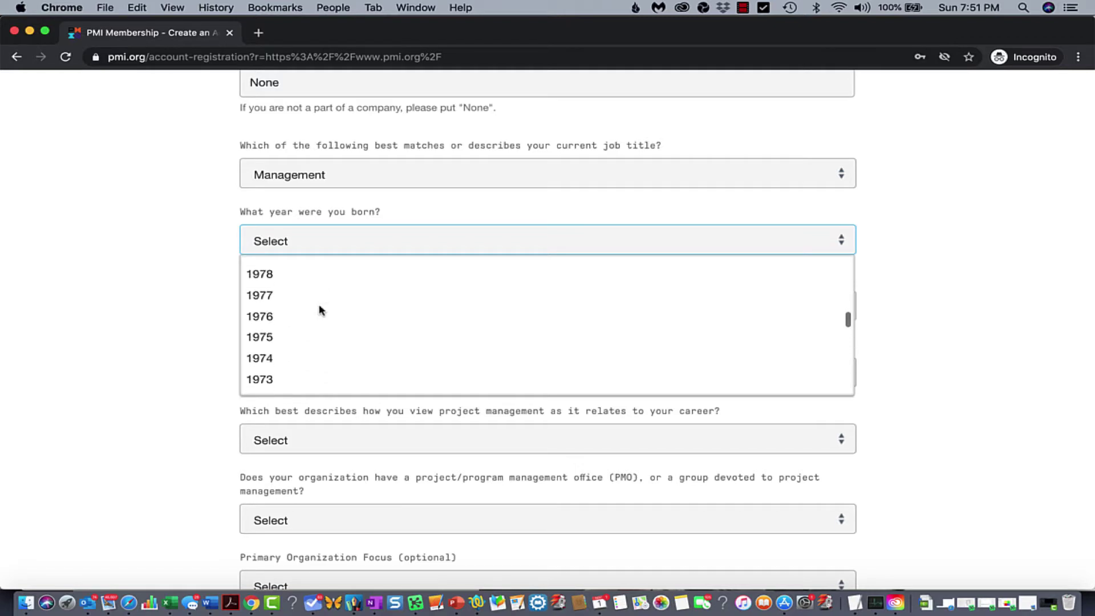
{"action": "scroll", "coordinate": [319, 310], "scroll_direction": "up", "scroll_amount": 1}
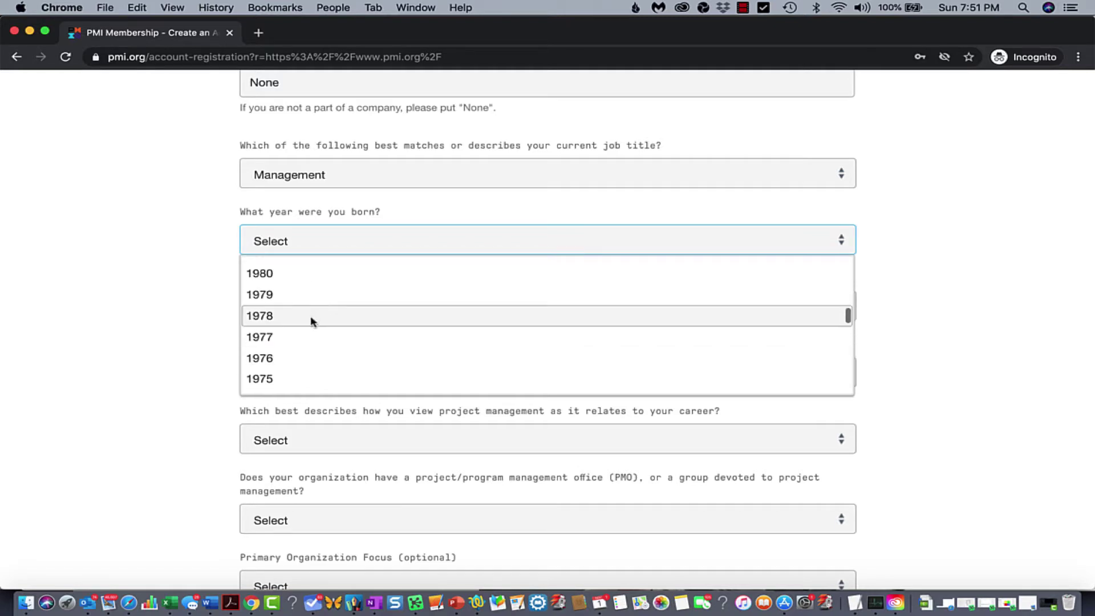
{"action": "left_click", "coordinate": [312, 315]}
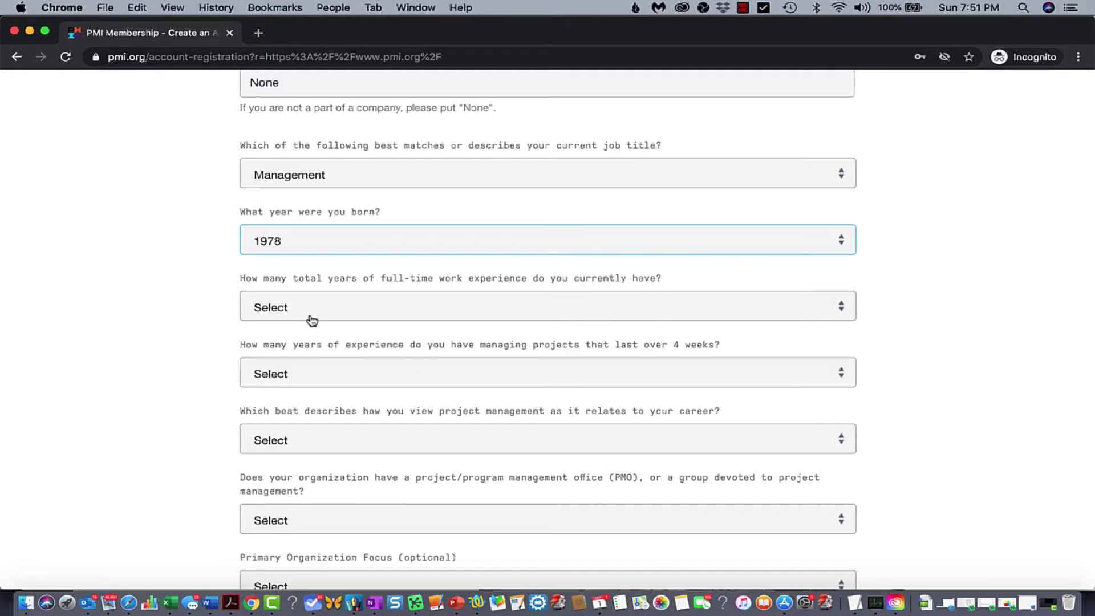
Set both total work experience and project-management experience to 20 years
{"action": "left_click", "coordinate": [311, 319]}
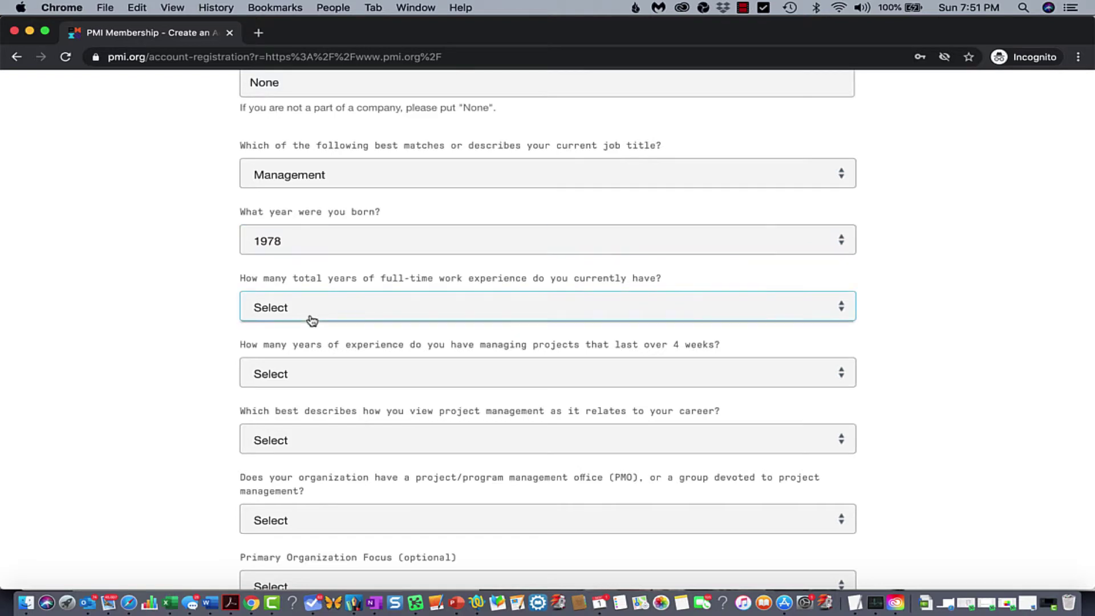
{"action": "scroll", "coordinate": [300, 378], "scroll_direction": "down", "scroll_amount": 5}
{"action": "scroll", "coordinate": [298, 377], "scroll_direction": "down", "scroll_amount": 3}
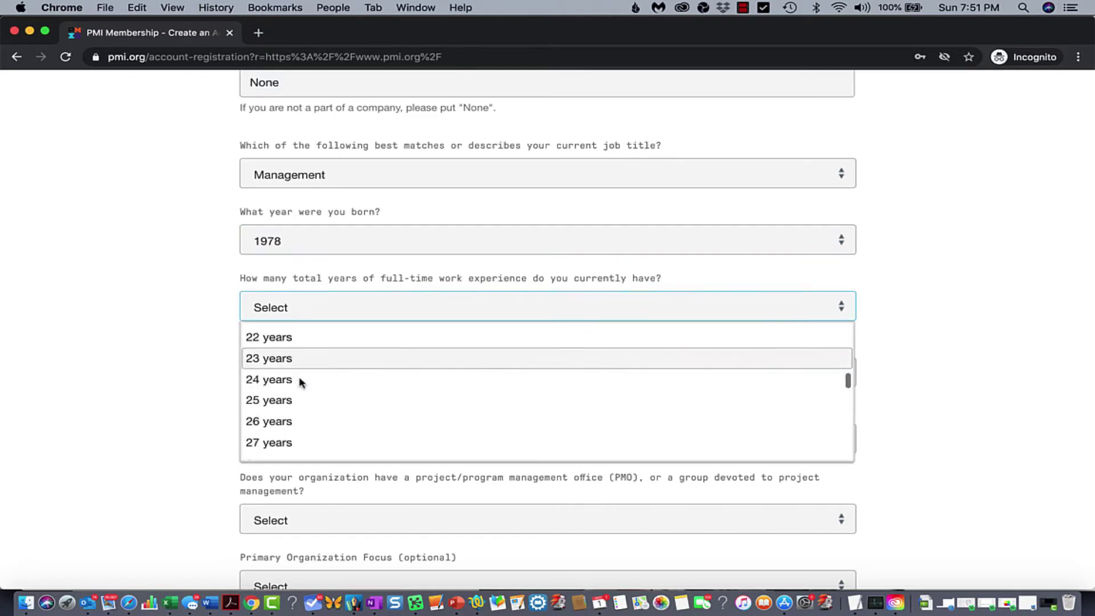
{"action": "scroll", "coordinate": [299, 345], "scroll_direction": "up", "scroll_amount": 1}
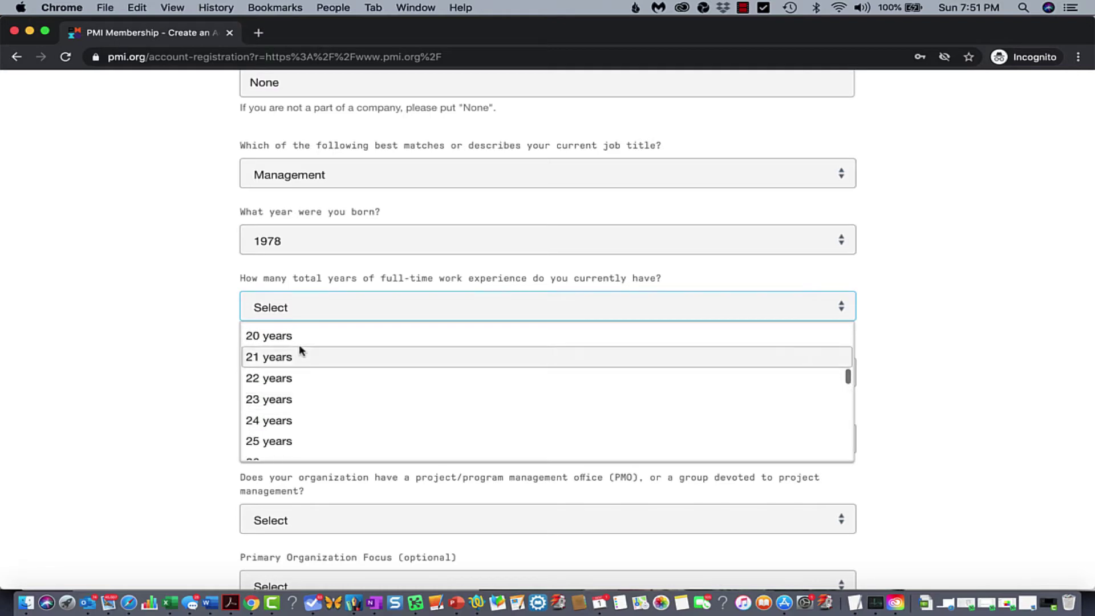
{"action": "left_click", "coordinate": [292, 338]}
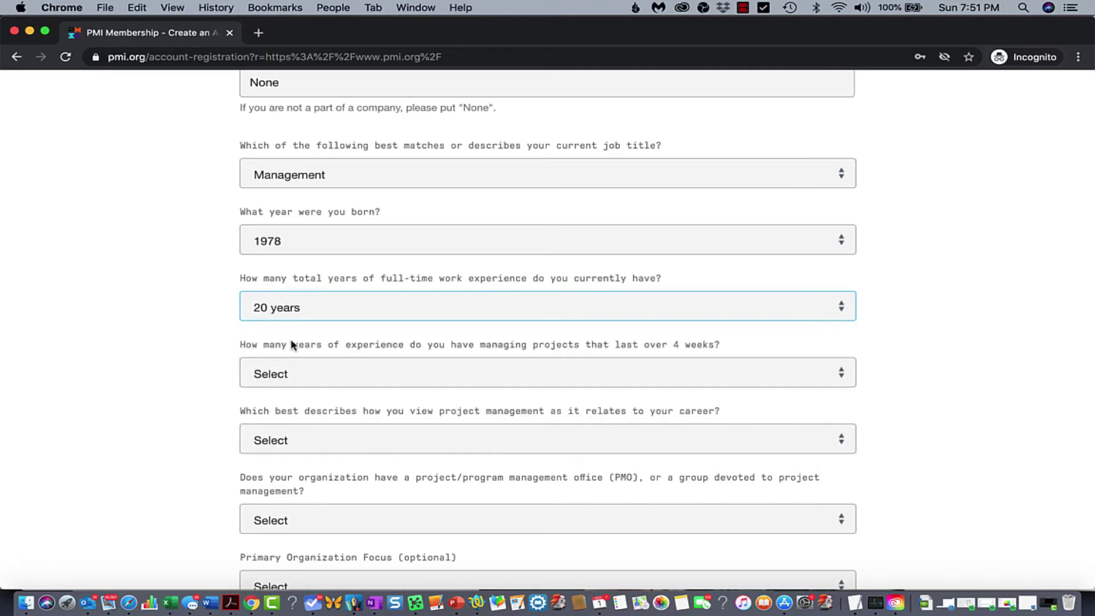
{"action": "left_click", "coordinate": [337, 382]}
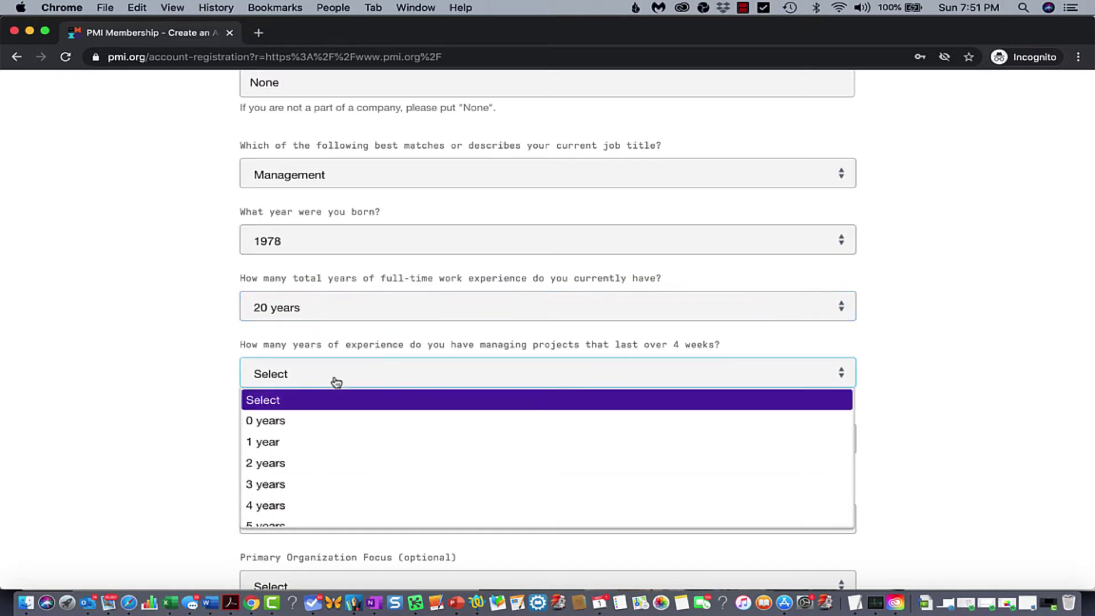
{"action": "scroll", "coordinate": [334, 442], "scroll_direction": "down", "scroll_amount": 6}
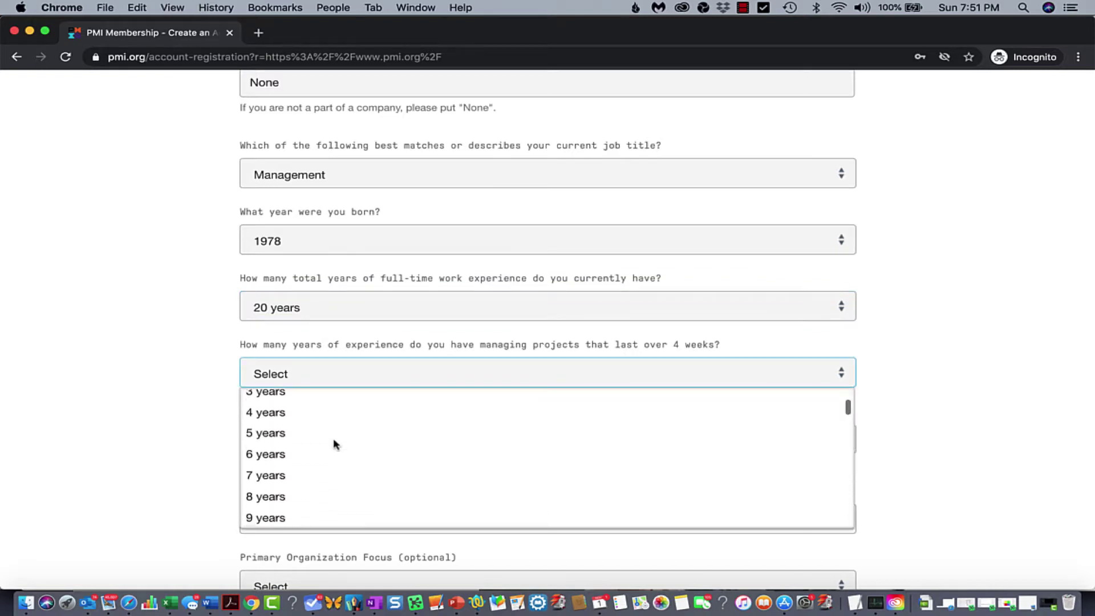
{"action": "scroll", "coordinate": [334, 443], "scroll_direction": "down", "scroll_amount": 4}
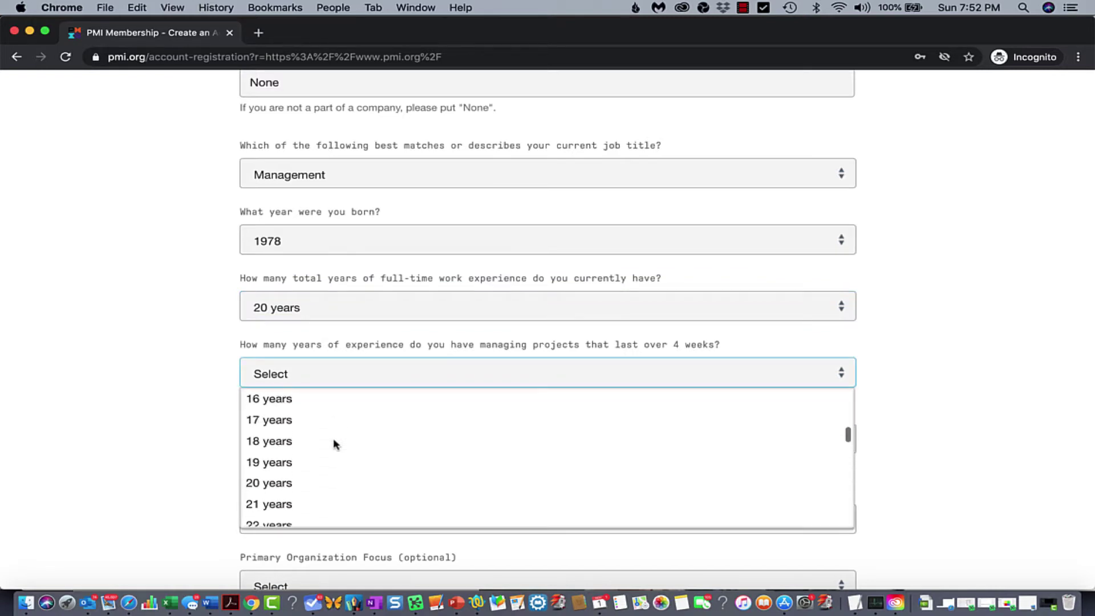
{"action": "left_click", "coordinate": [308, 487]}
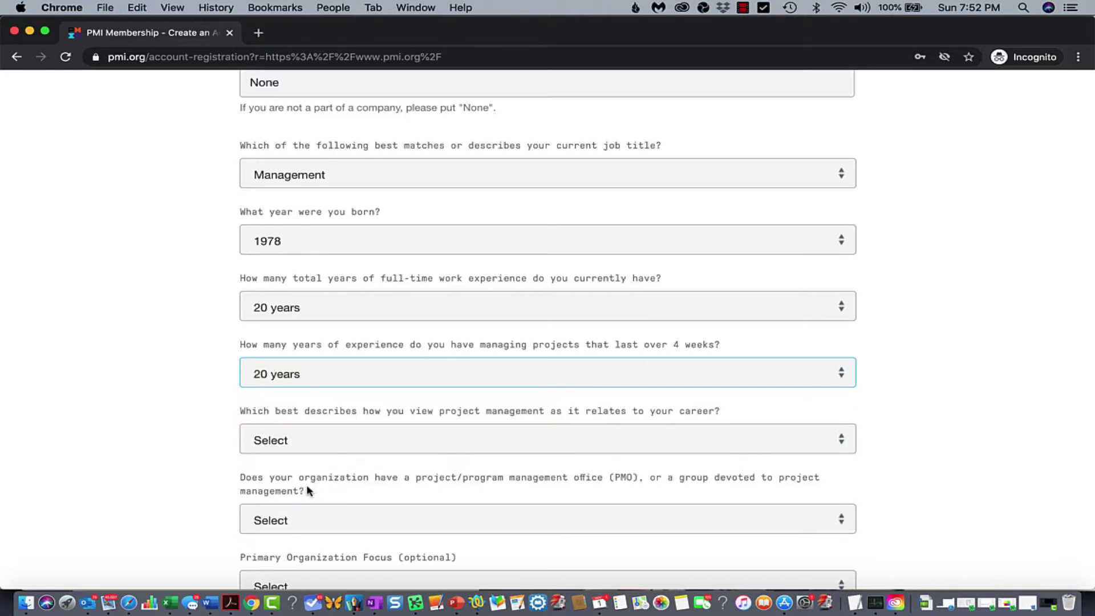
Answer the career-view question with 'It is my profession'
{"action": "left_click", "coordinate": [329, 439]}
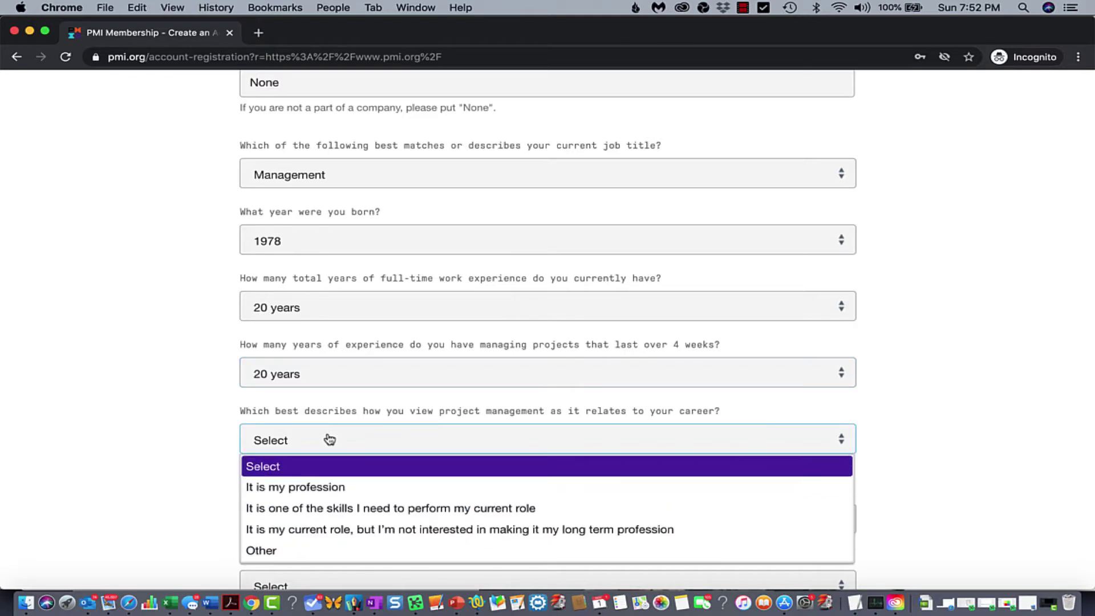
{"action": "left_click", "coordinate": [319, 488]}
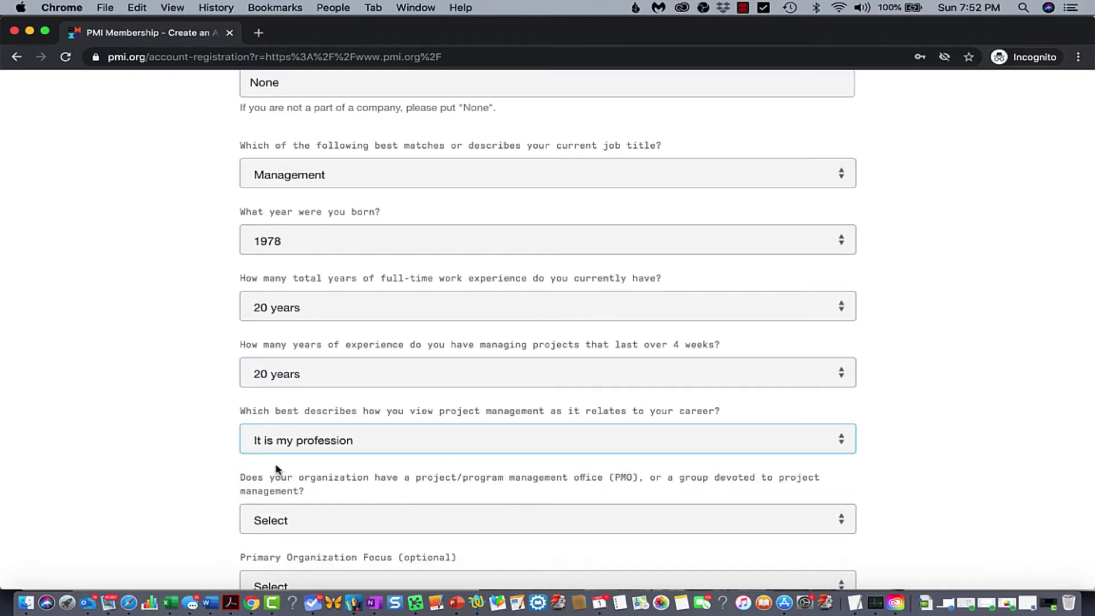
{"action": "scroll", "coordinate": [191, 409], "scroll_direction": "down", "scroll_amount": 3}
{"action": "scroll", "coordinate": [191, 409], "scroll_direction": "down", "scroll_amount": 5}
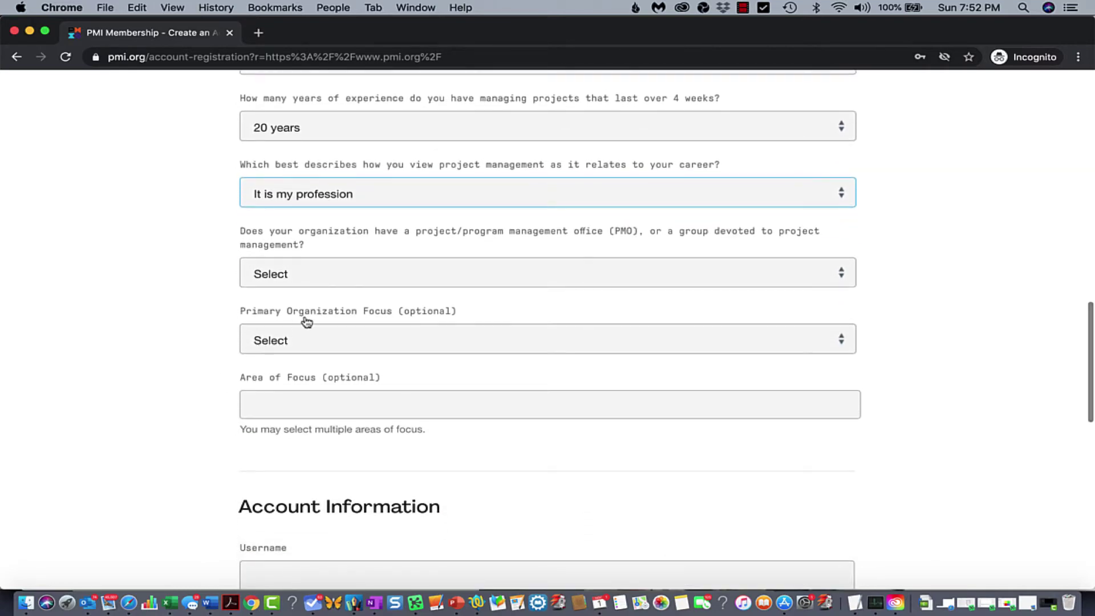
Answer the PMO questions Yes, Yes, and 'very involved but not primary decision maker'
{"action": "scroll", "coordinate": [364, 255], "scroll_direction": "down", "scroll_amount": 1}
{"action": "left_click", "coordinate": [363, 246]}
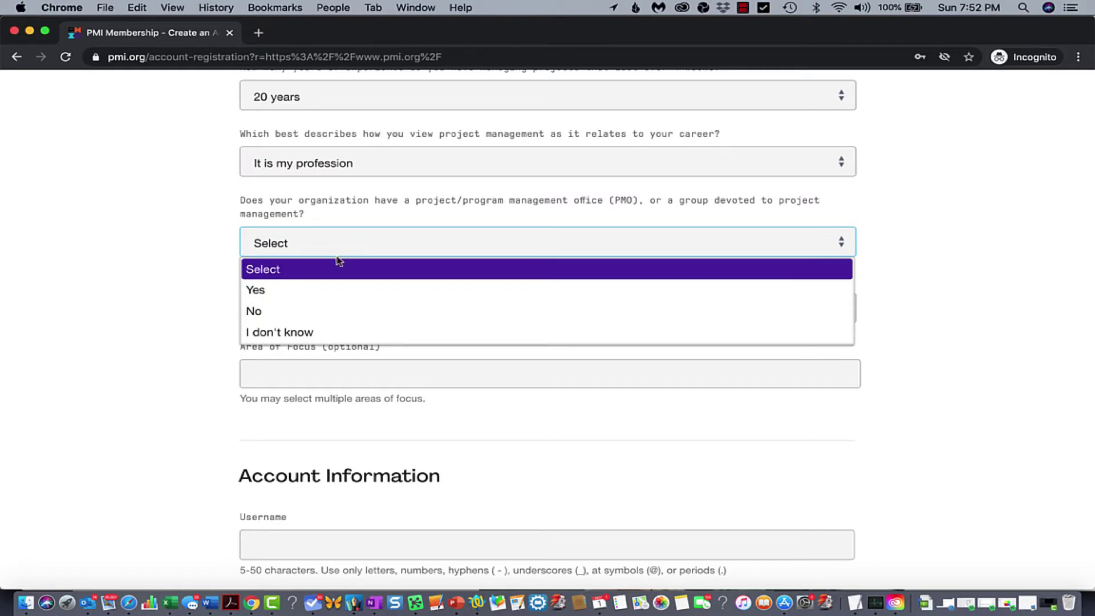
{"action": "left_click", "coordinate": [288, 290]}
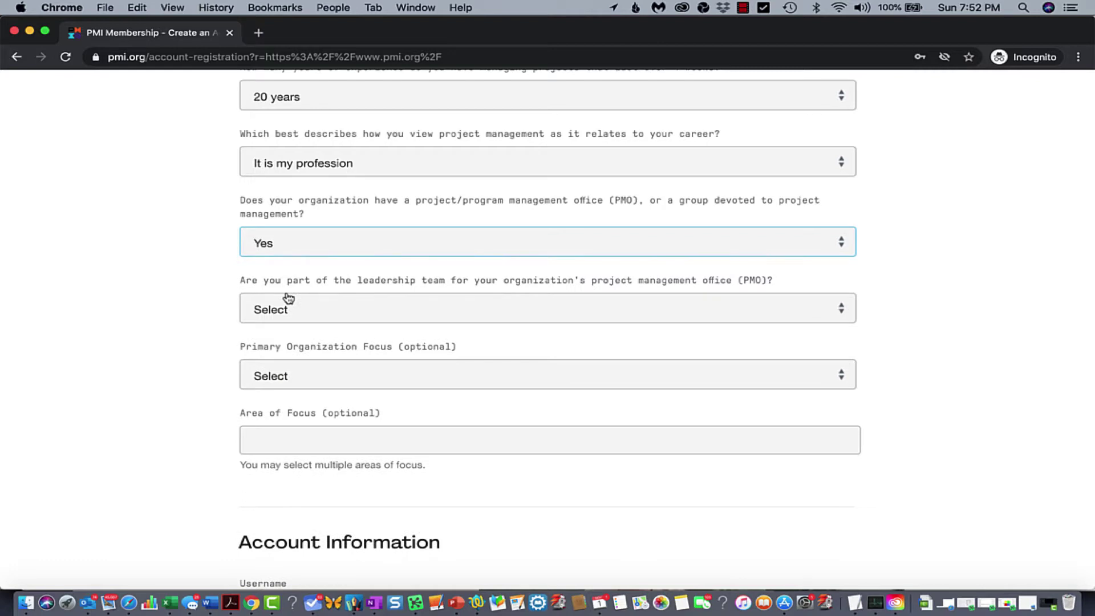
{"action": "left_click", "coordinate": [304, 318]}
{"action": "left_click", "coordinate": [288, 355]}
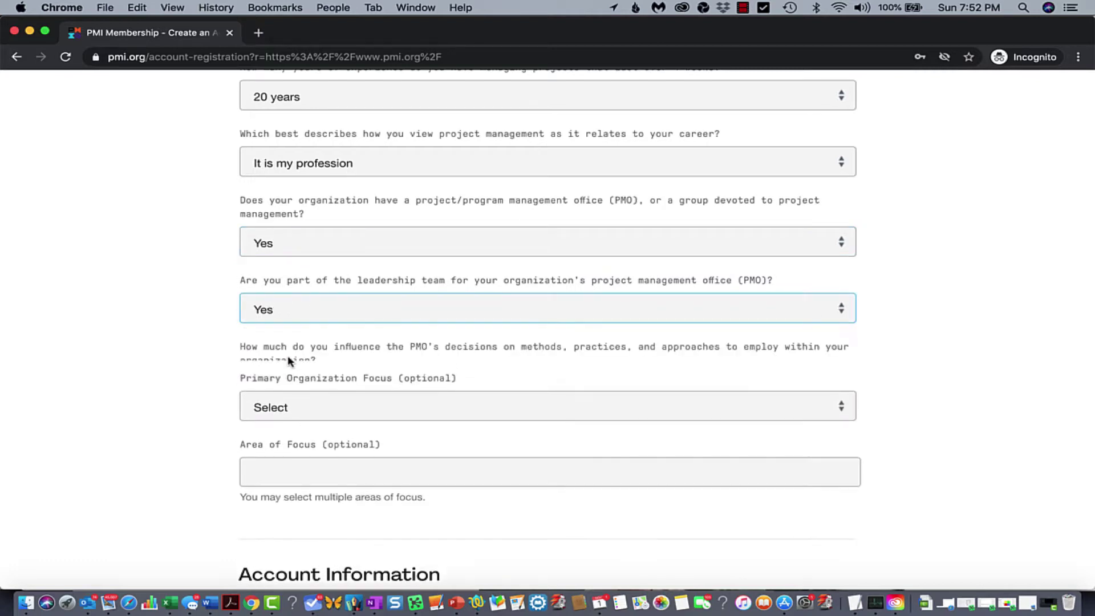
{"action": "left_click", "coordinate": [308, 399]}
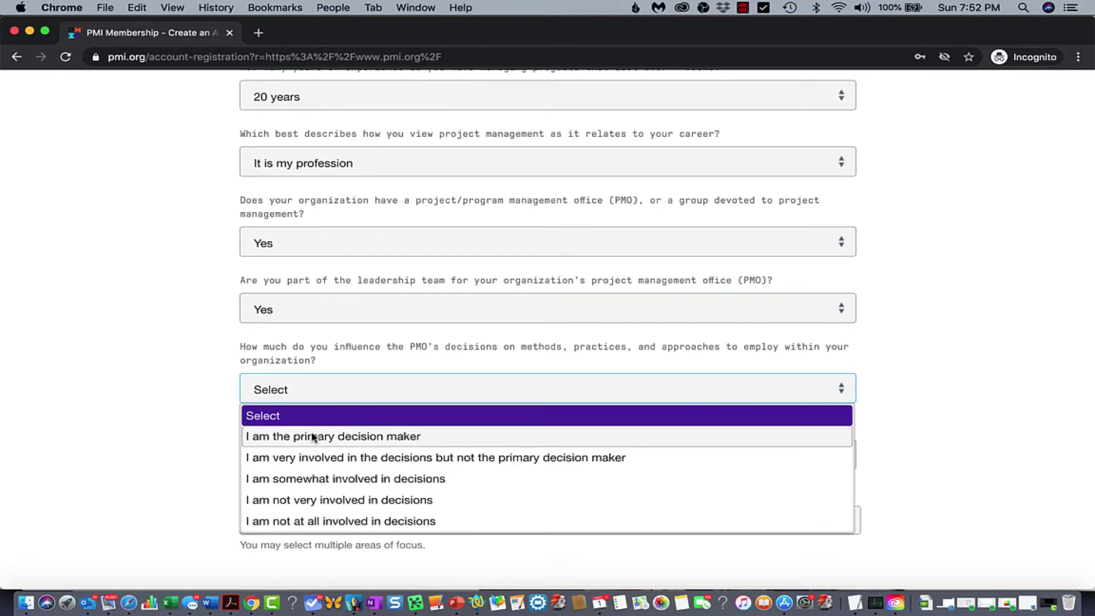
{"action": "left_click", "coordinate": [311, 462]}
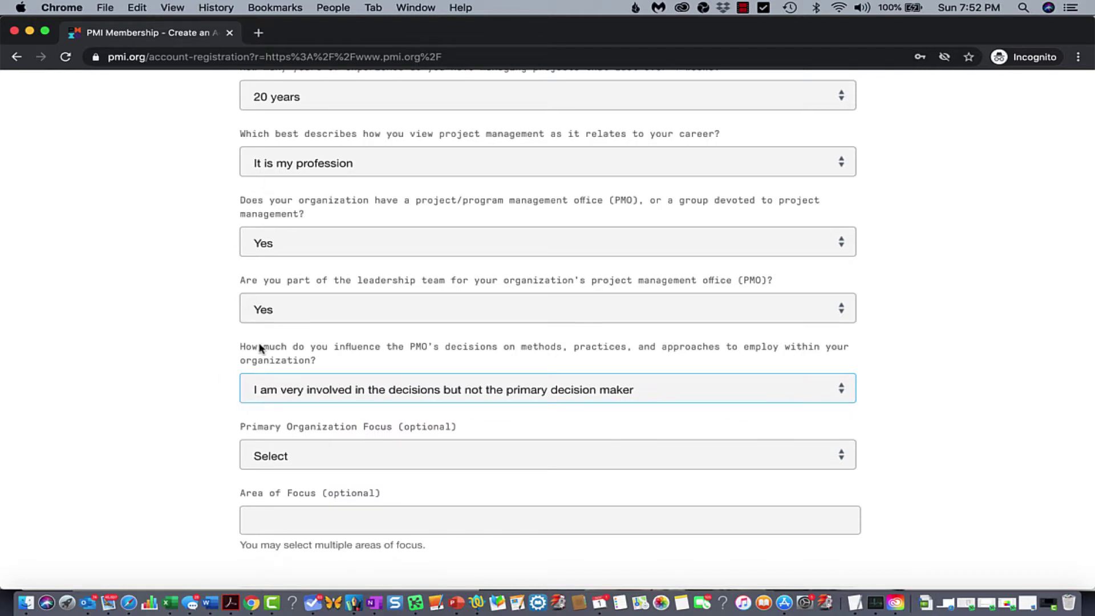
Set Primary Organization Focus to Training/Education
{"action": "scroll", "coordinate": [197, 349], "scroll_direction": "down", "scroll_amount": 1}
{"action": "scroll", "coordinate": [196, 349], "scroll_direction": "down", "scroll_amount": 5}
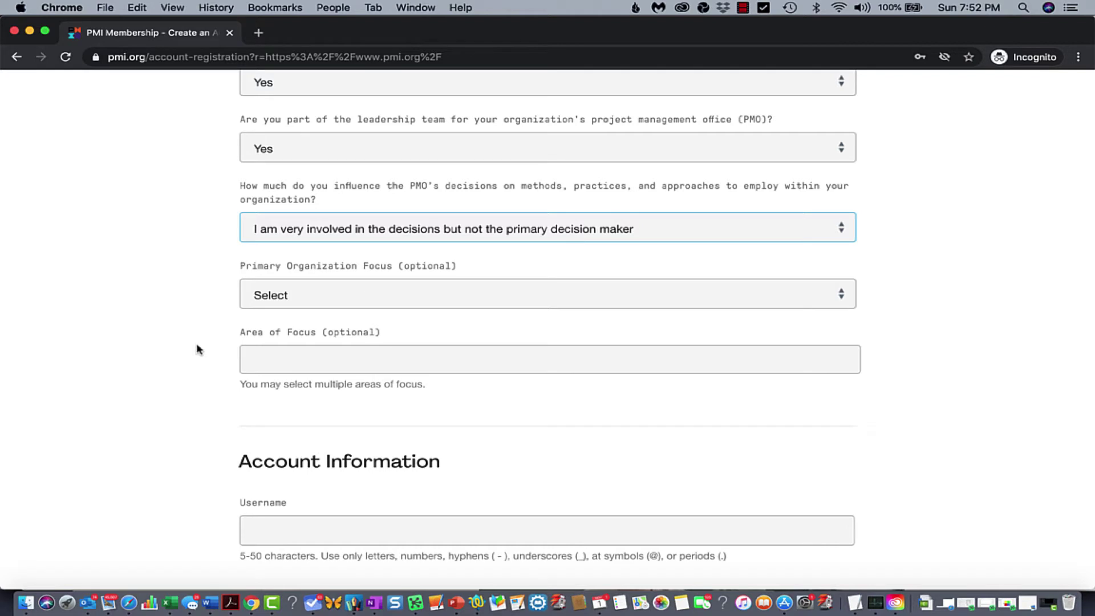
{"action": "left_click", "coordinate": [312, 302]}
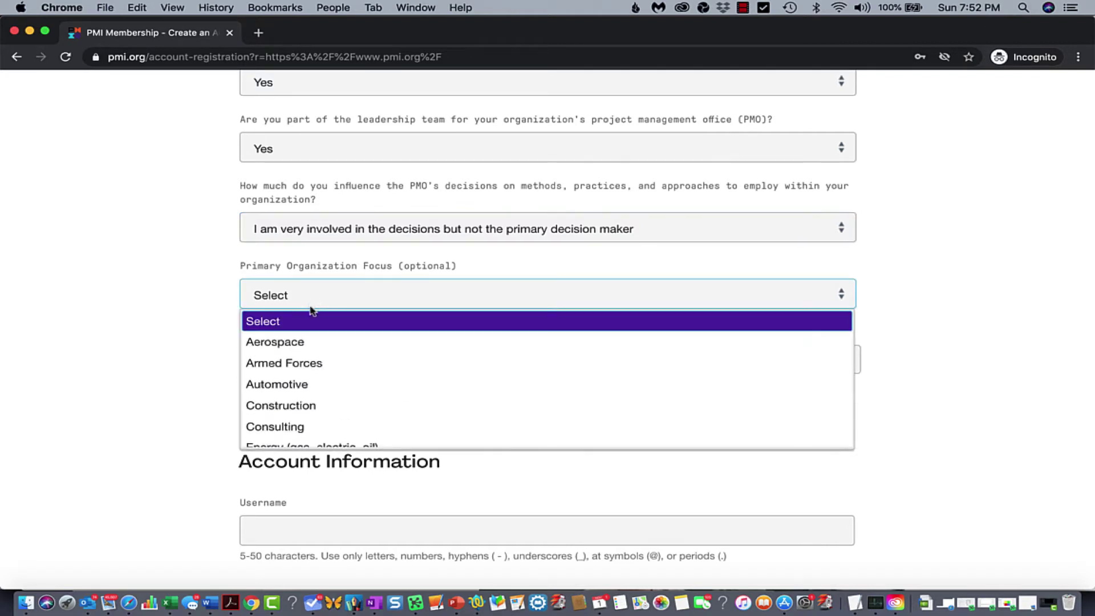
{"action": "scroll", "coordinate": [341, 347], "scroll_direction": "down", "scroll_amount": 5}
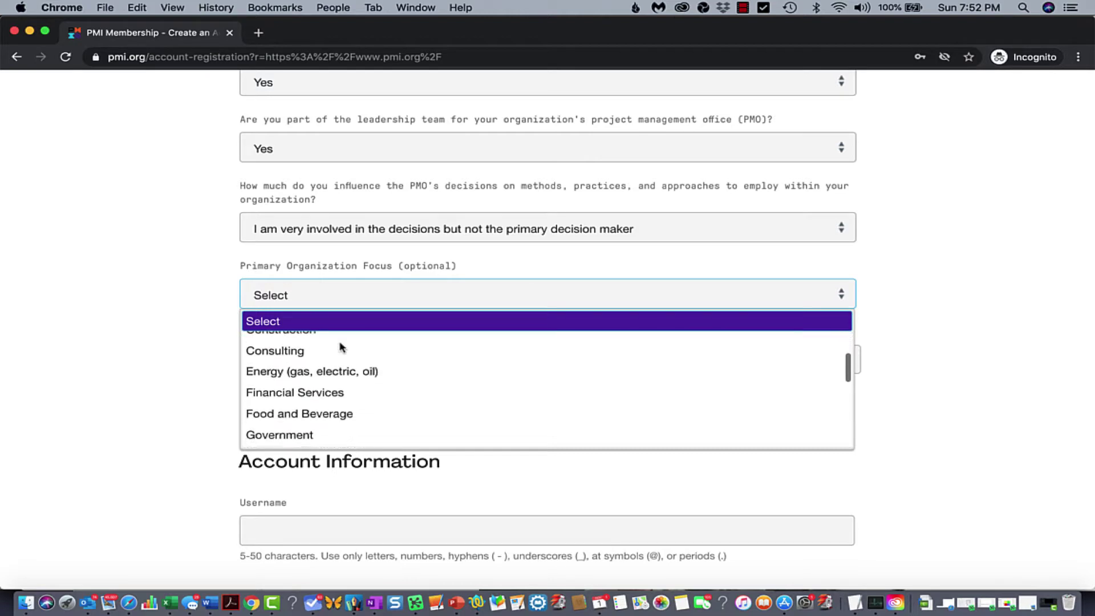
{"action": "scroll", "coordinate": [341, 347], "scroll_direction": "down", "scroll_amount": 5}
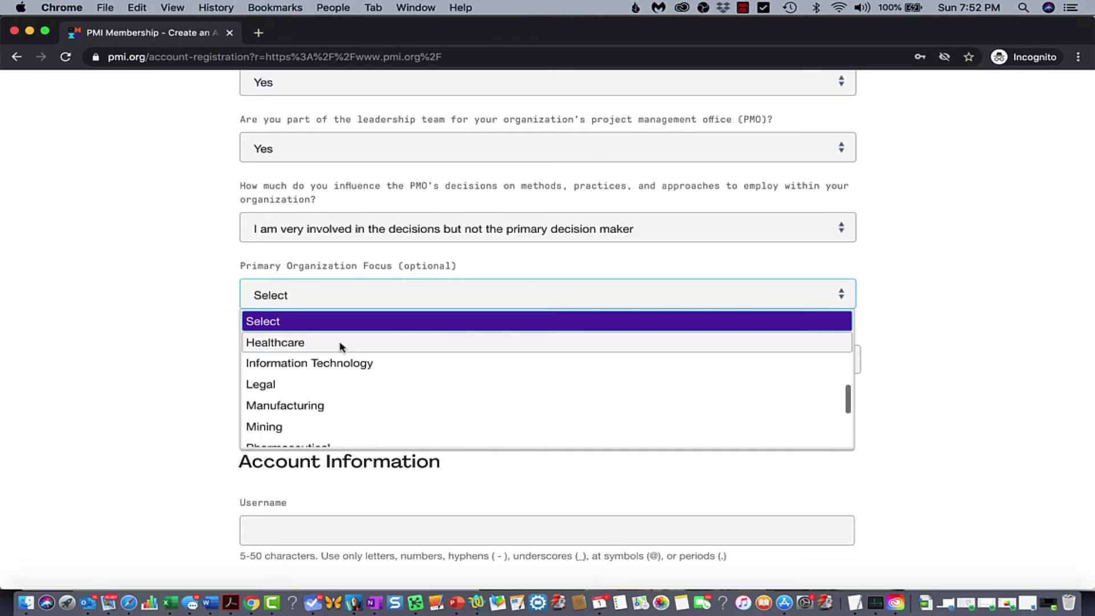
{"action": "scroll", "coordinate": [341, 346], "scroll_direction": "down", "scroll_amount": 1}
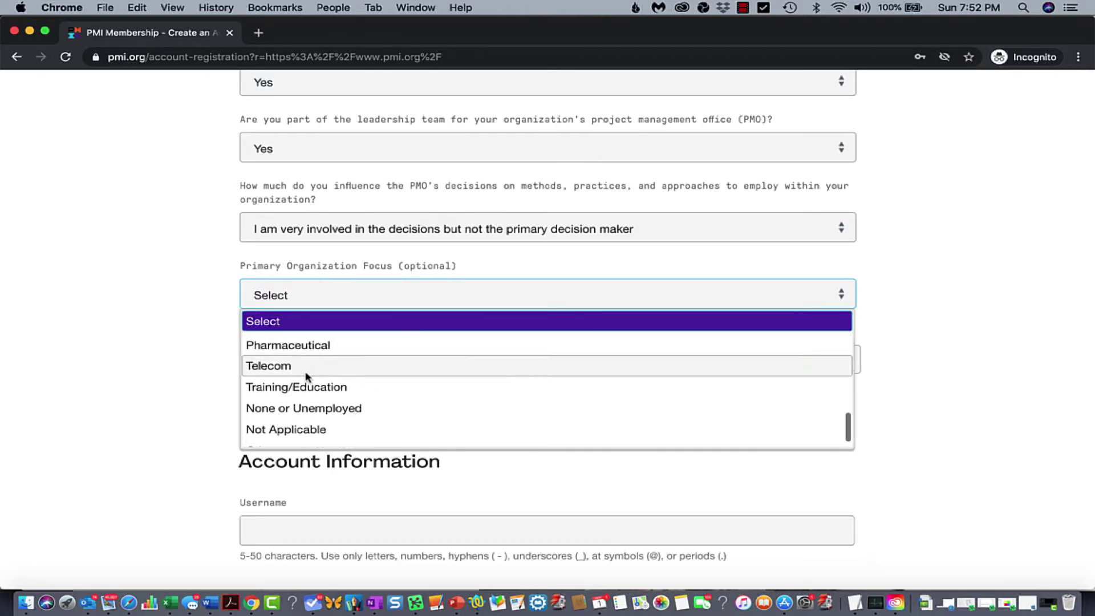
{"action": "left_click", "coordinate": [288, 386]}
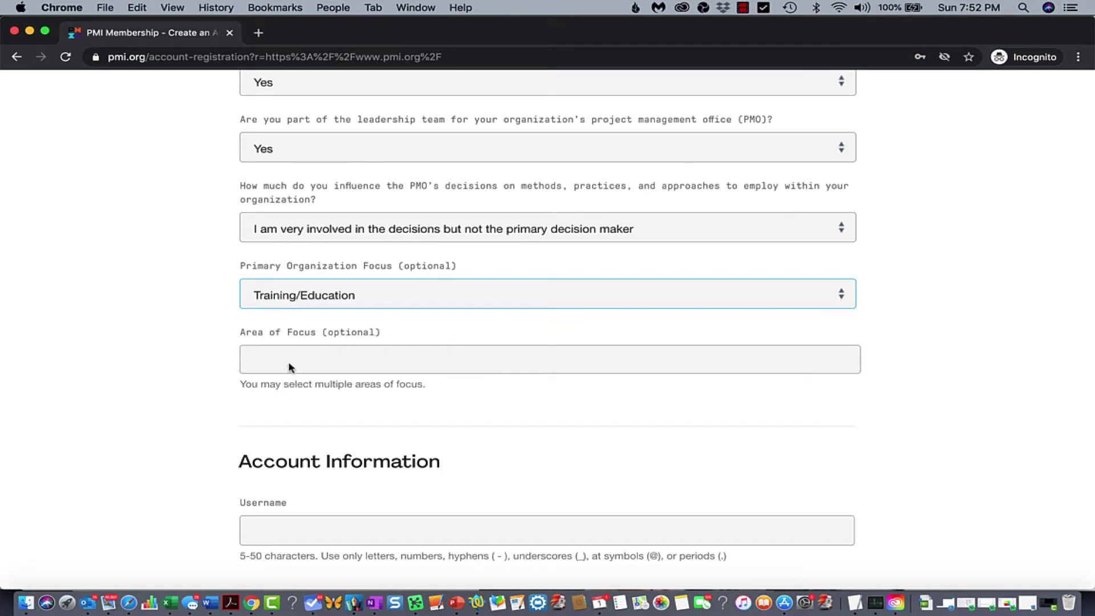
Add Training/Education as the Area of Focus
{"action": "left_click", "coordinate": [301, 362]}
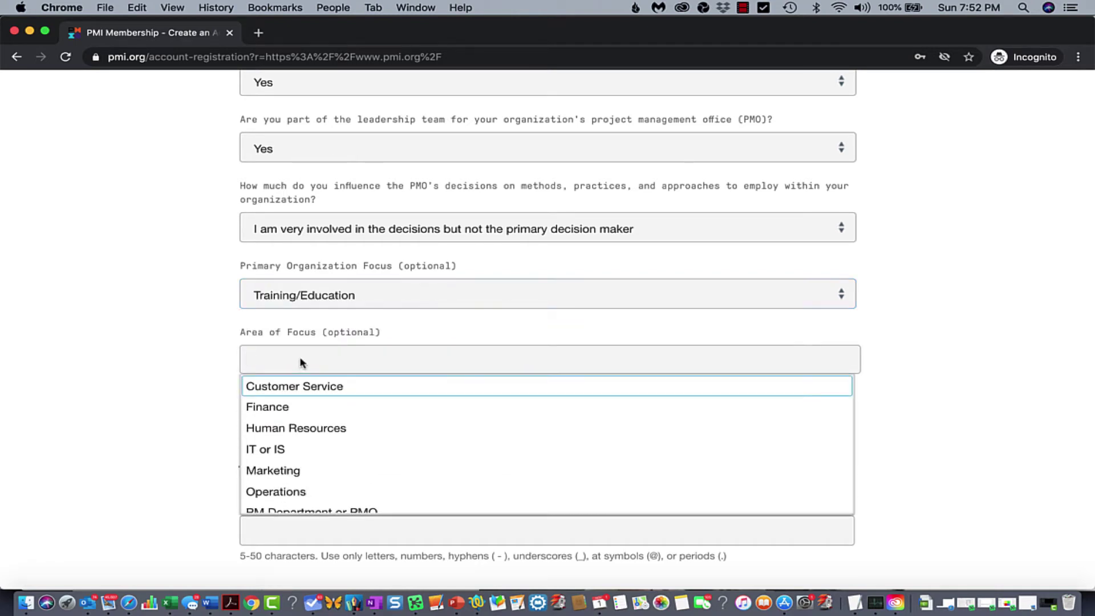
{"action": "left_click", "coordinate": [184, 339]}
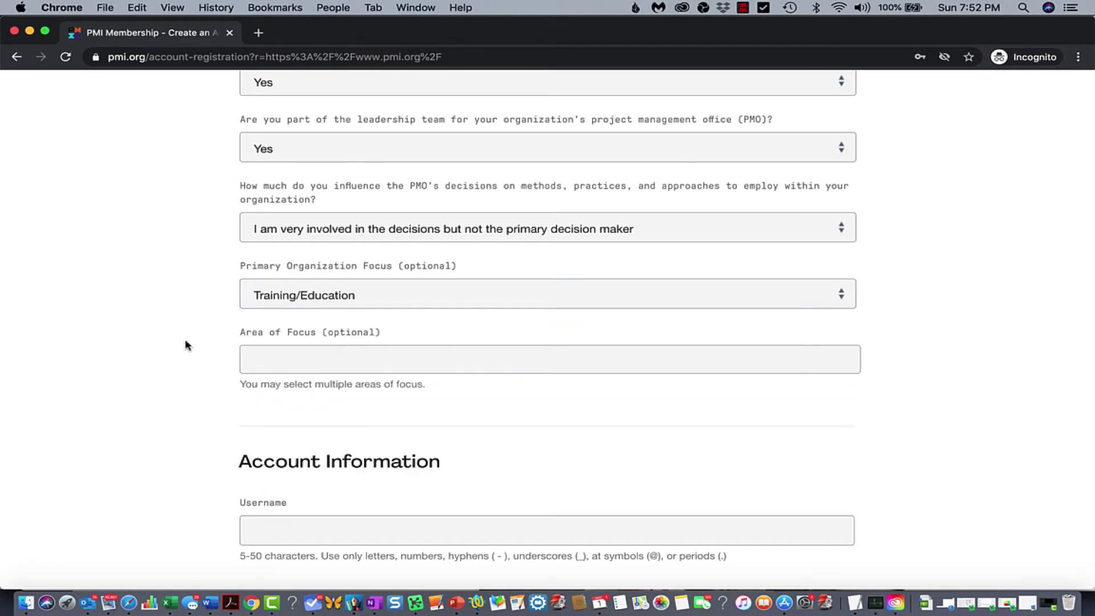
{"action": "left_click", "coordinate": [304, 358]}
{"action": "scroll", "coordinate": [326, 421], "scroll_direction": "down", "scroll_amount": 2}
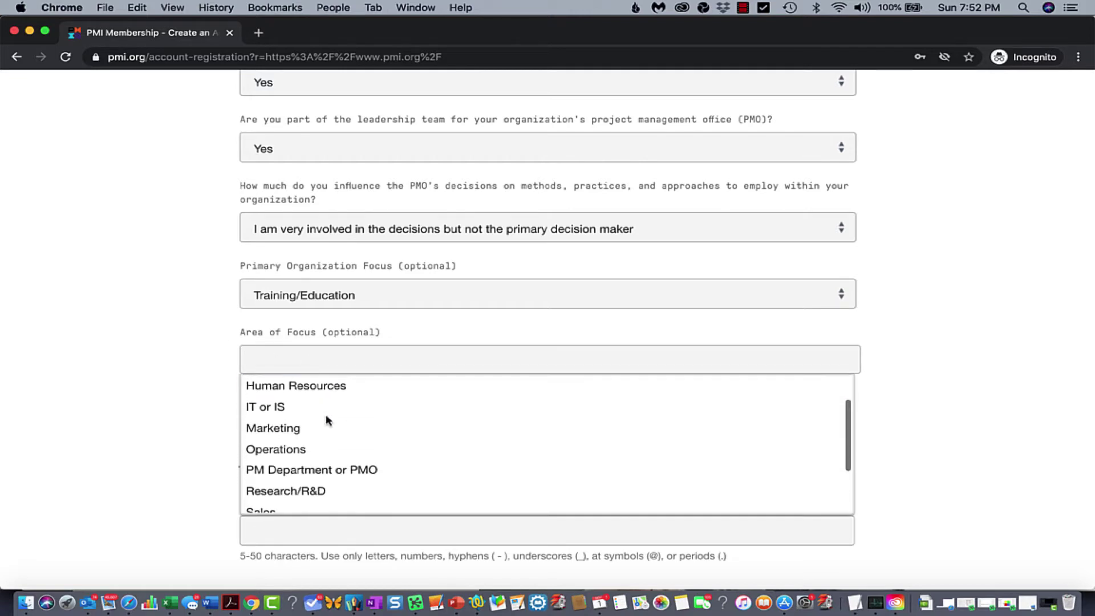
{"action": "scroll", "coordinate": [326, 419], "scroll_direction": "down", "scroll_amount": 3}
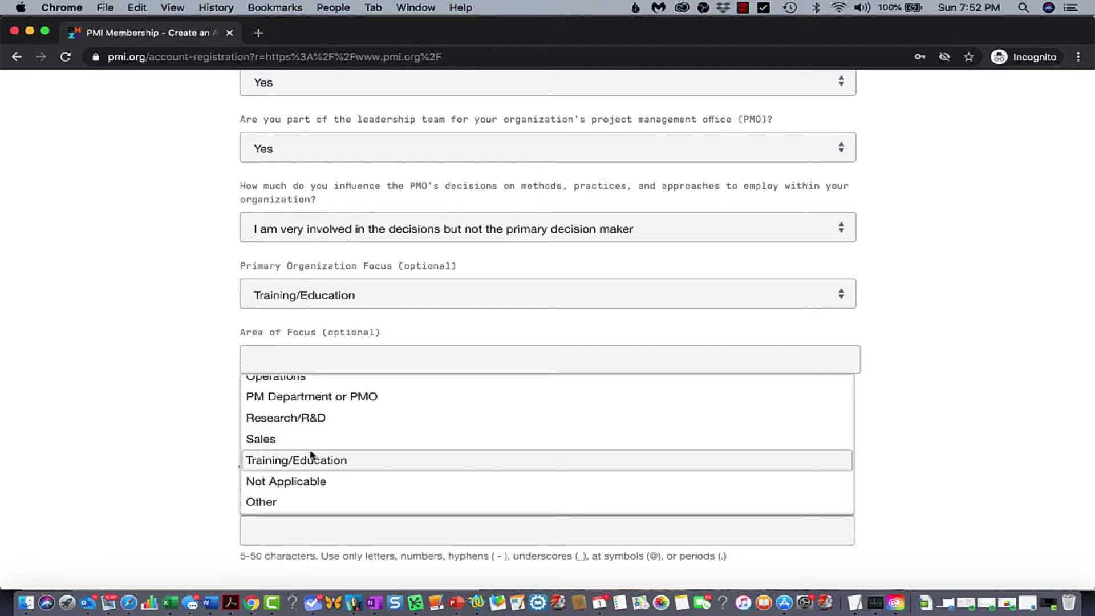
{"action": "left_click", "coordinate": [309, 460]}
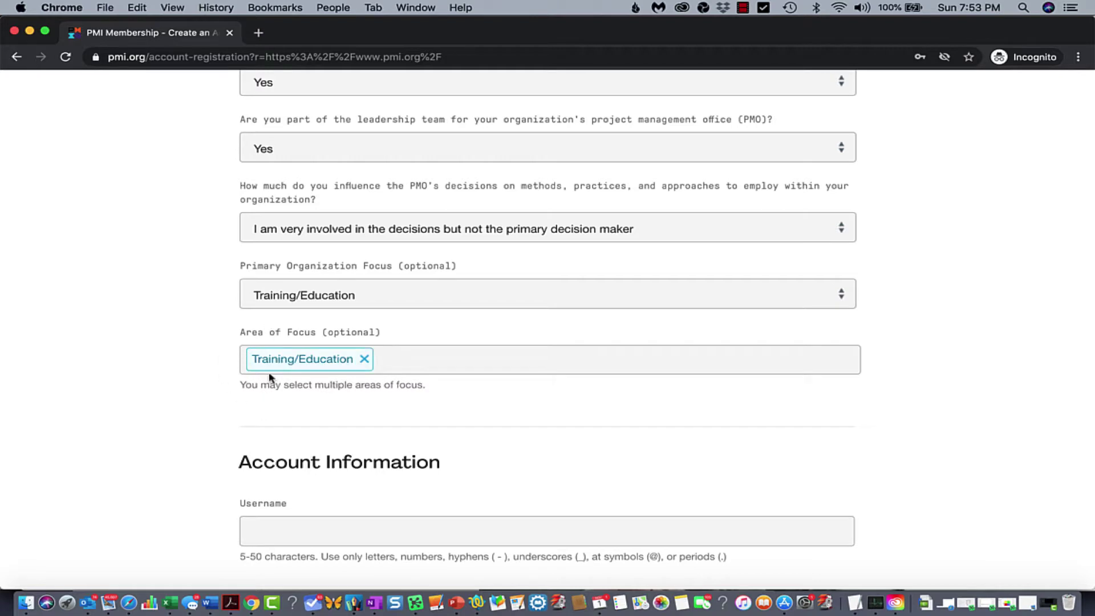
{"action": "scroll", "coordinate": [270, 379], "scroll_direction": "down", "scroll_amount": 5}
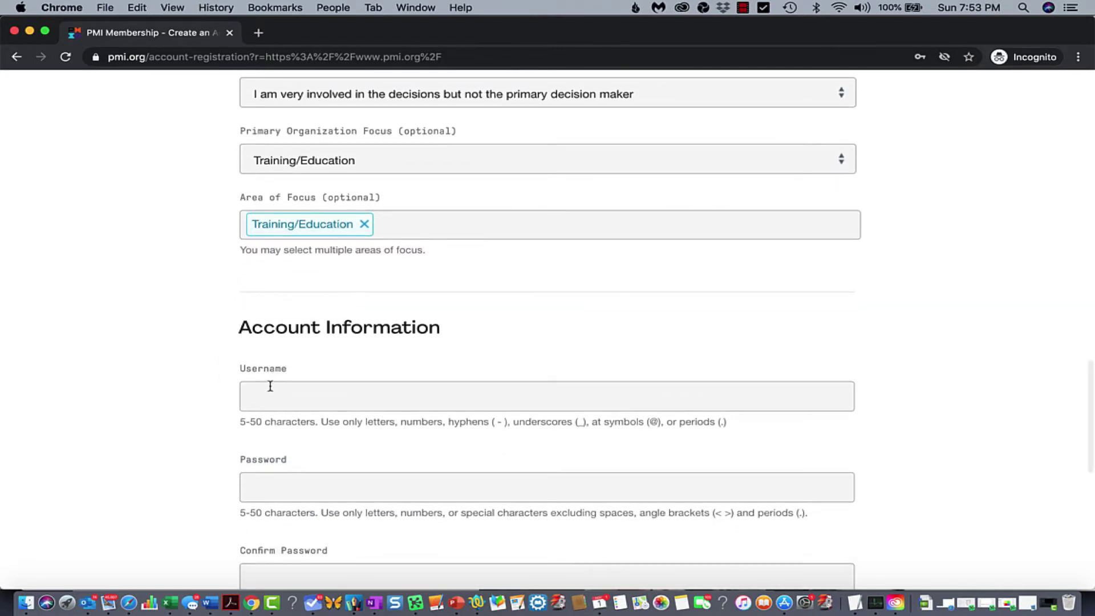
Enter the account username
{"action": "left_click", "coordinate": [272, 395]}
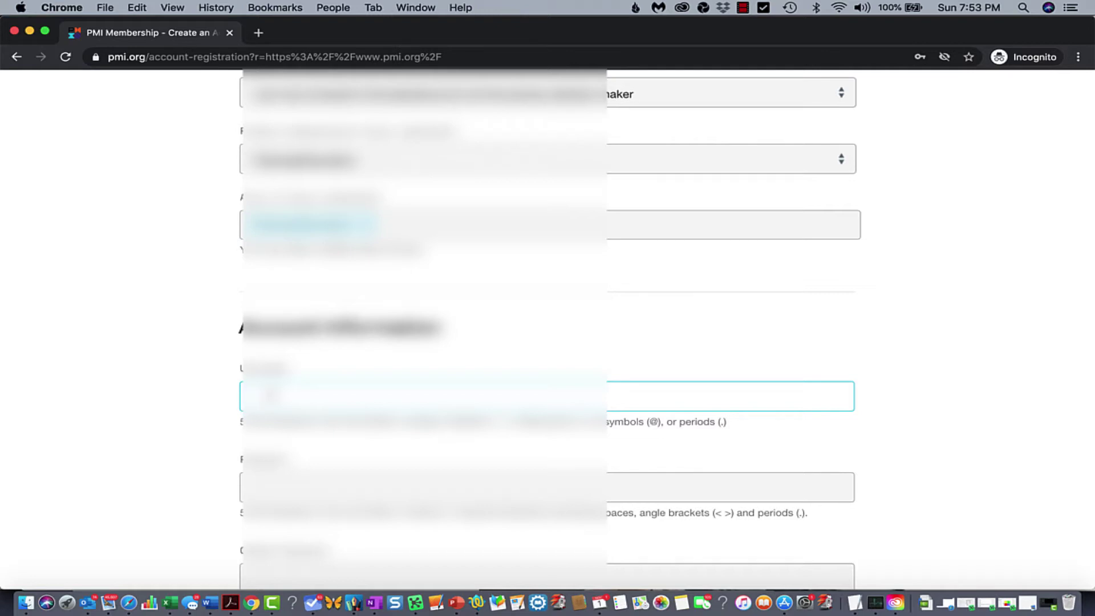
{"action": "type", "text": "pmi"}
{"action": "type", "text": "mem"}
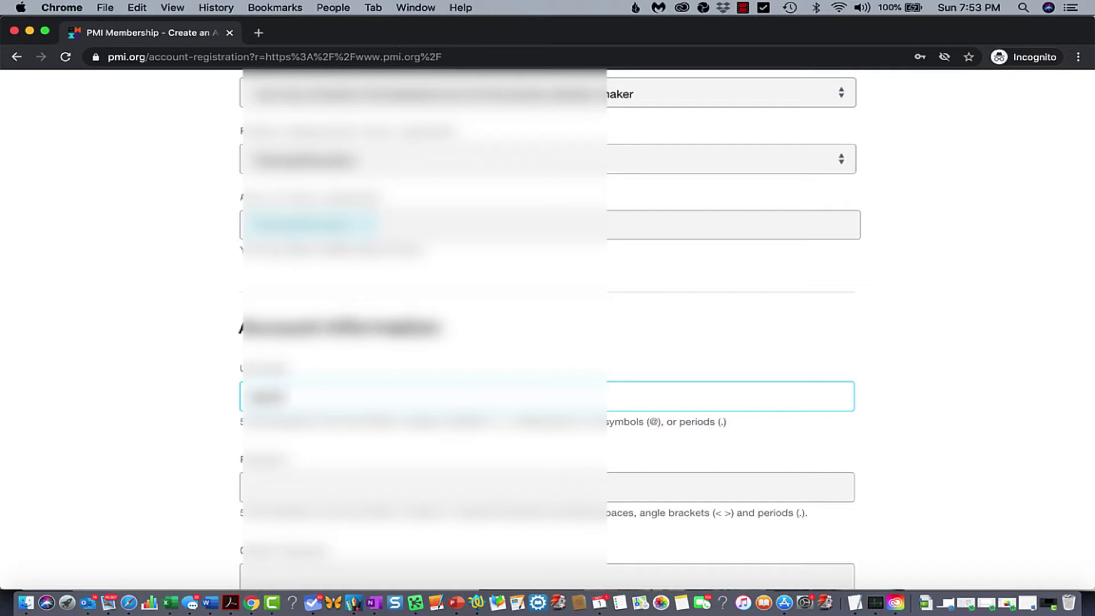
{"action": "type", "text": "b"}
{"action": "key", "text": "BackSpace"}
{"action": "type", "text": "s"}
{"action": "key", "text": "Tab"}
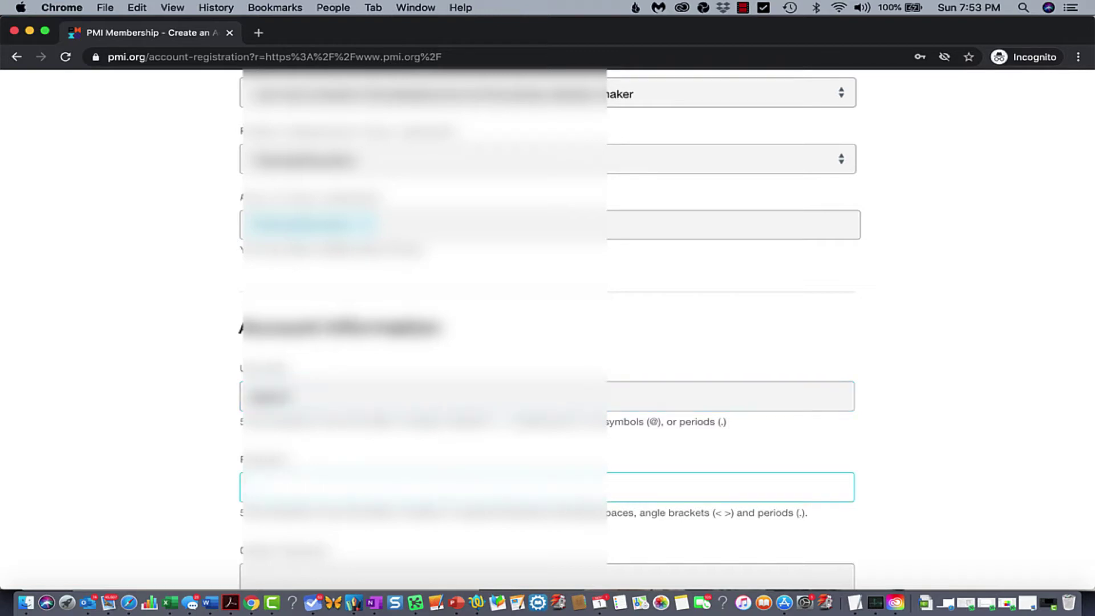
Type the account password and confirm it
{"action": "type", "text": "•••••"}
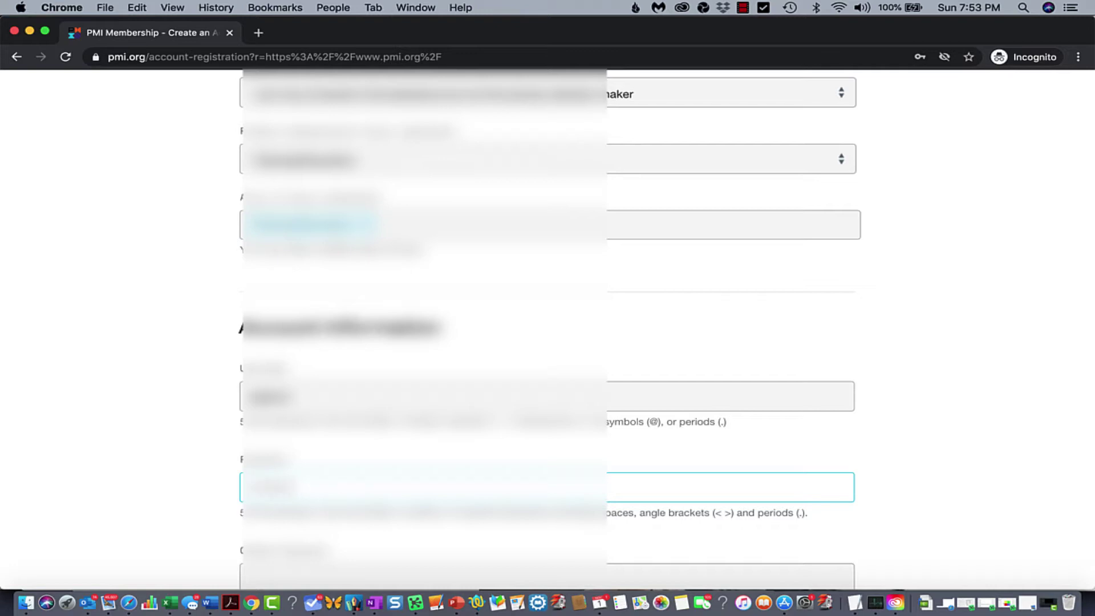
{"action": "scroll", "coordinate": [548, 329], "scroll_direction": "down", "scroll_amount": 5}
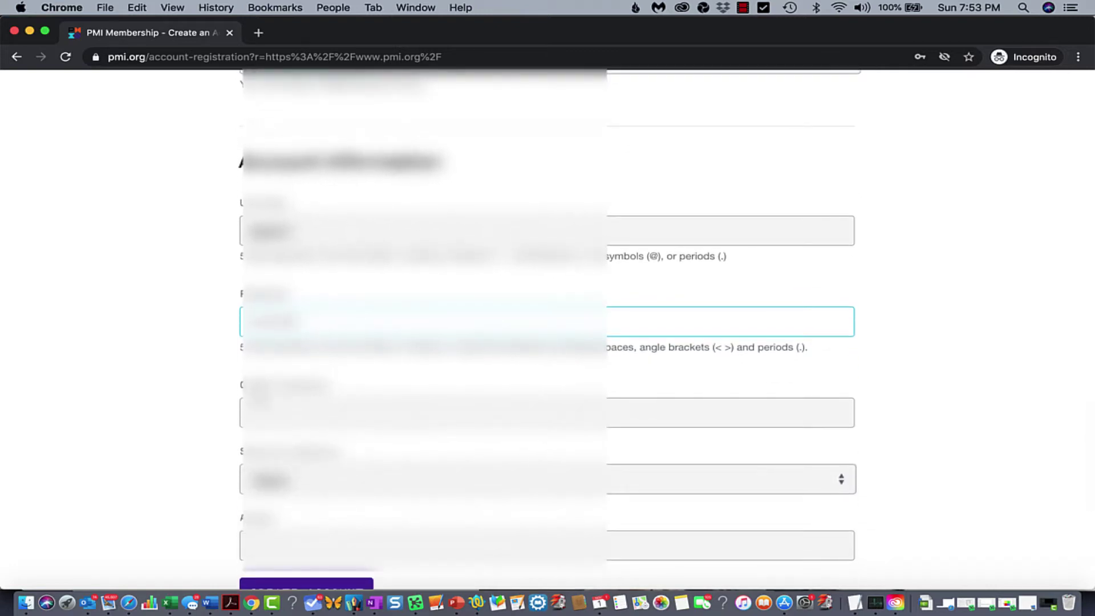
{"action": "key", "text": "Tab"}
{"action": "type", "text": "•"}
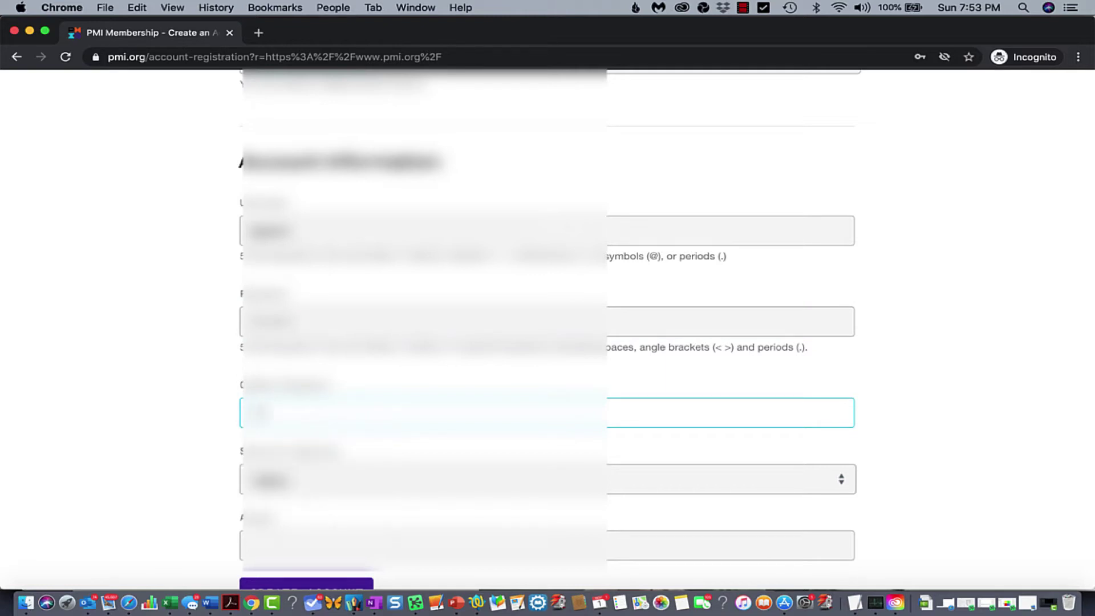
{"action": "key", "text": "BackSpace"}
{"action": "type", "text": "•••••"}
{"action": "key", "text": "Tab"}
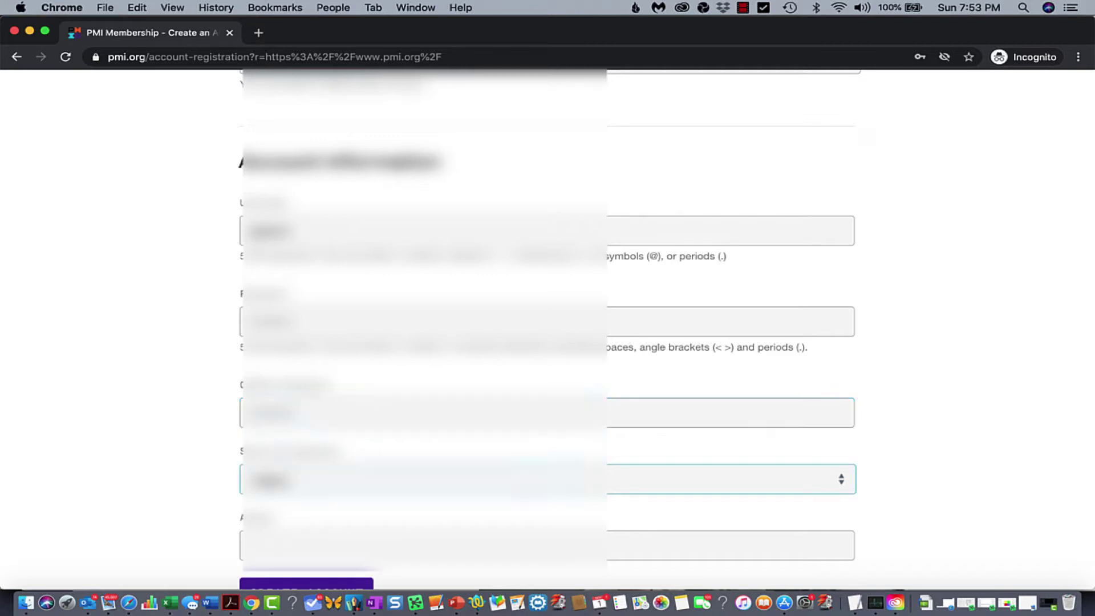
Choose a security question and type its answer
{"action": "scroll", "coordinate": [85, 409], "scroll_direction": "down", "scroll_amount": 3}
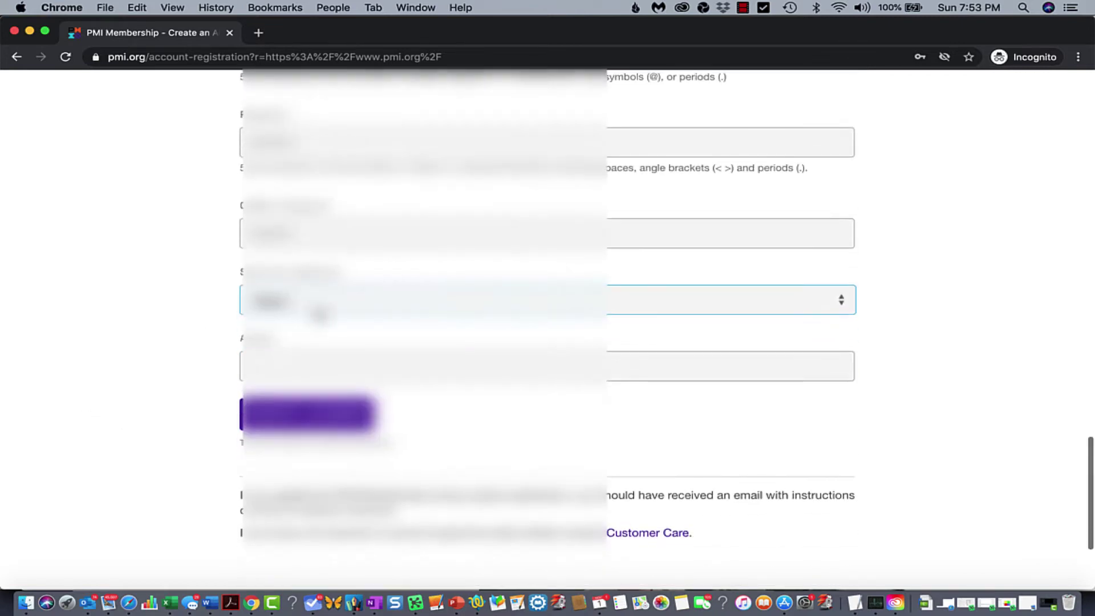
{"action": "left_click", "coordinate": [318, 313]}
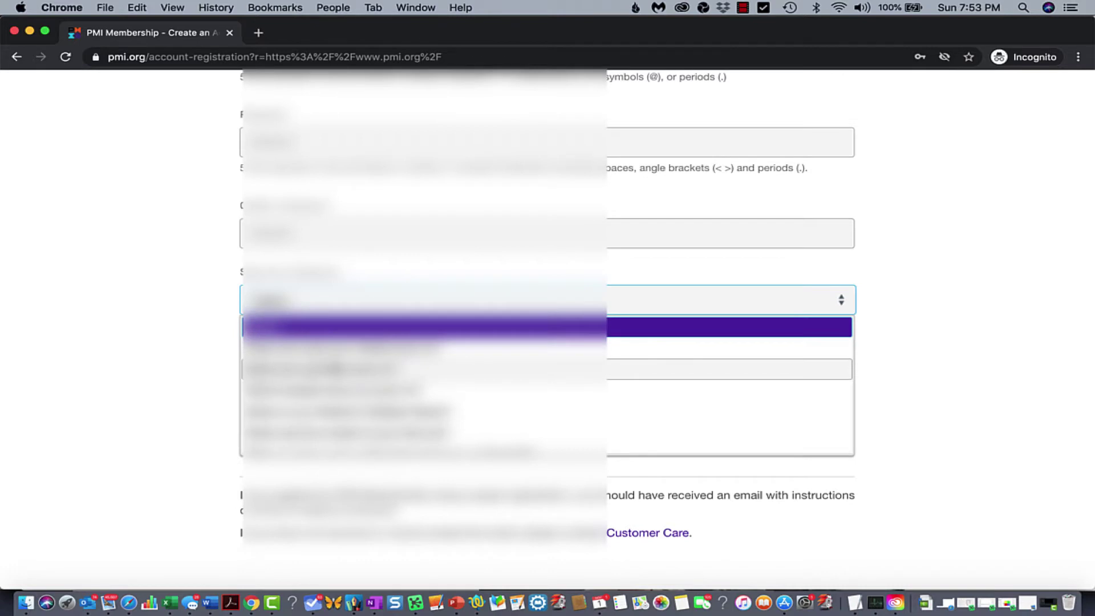
{"action": "left_click", "coordinate": [337, 411]}
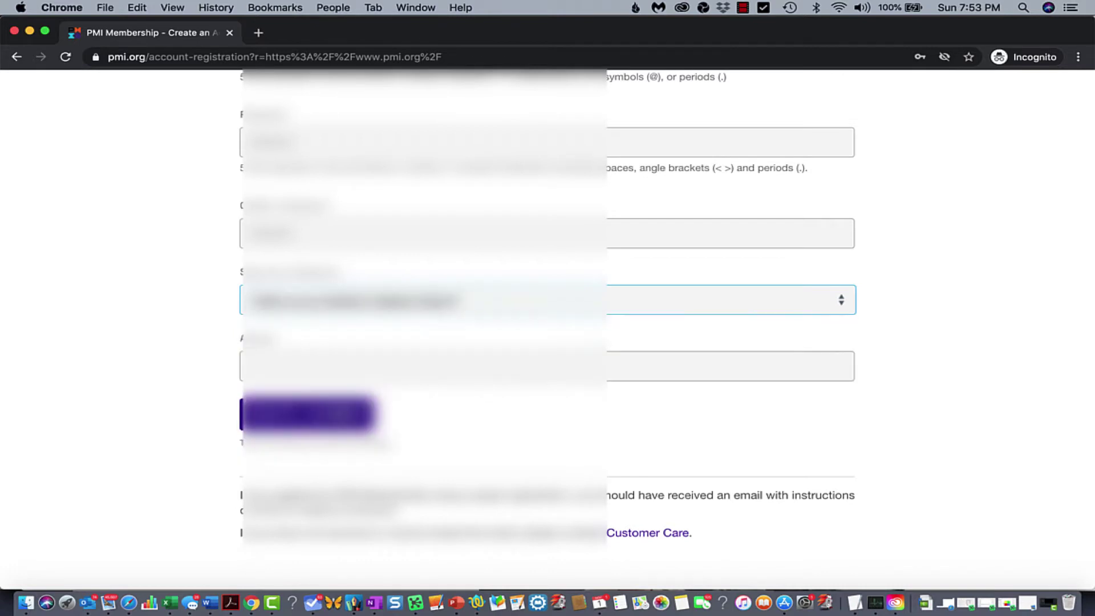
{"action": "left_click", "coordinate": [302, 368]}
{"action": "type", "text": "abc"}
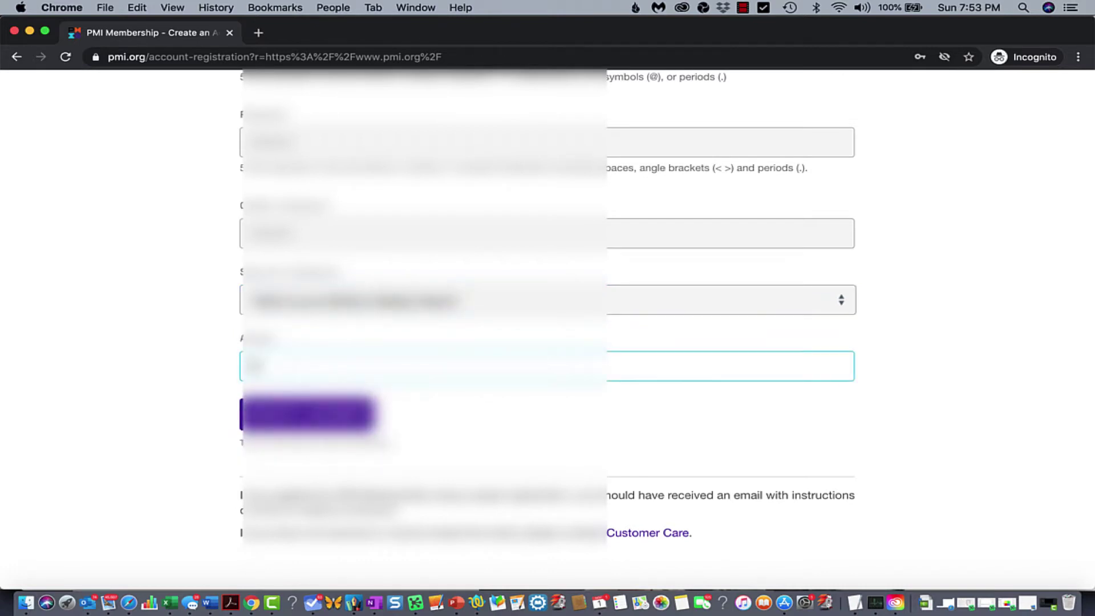
{"action": "type", "text": "d"}
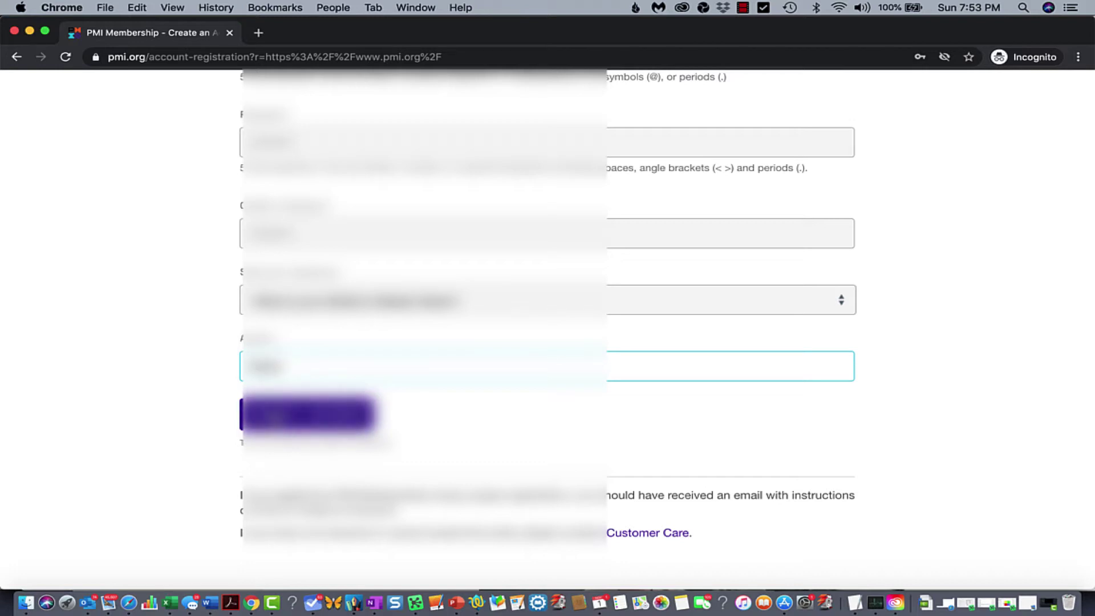
{"action": "scroll", "coordinate": [548, 331], "scroll_direction": "up", "scroll_amount": 5}
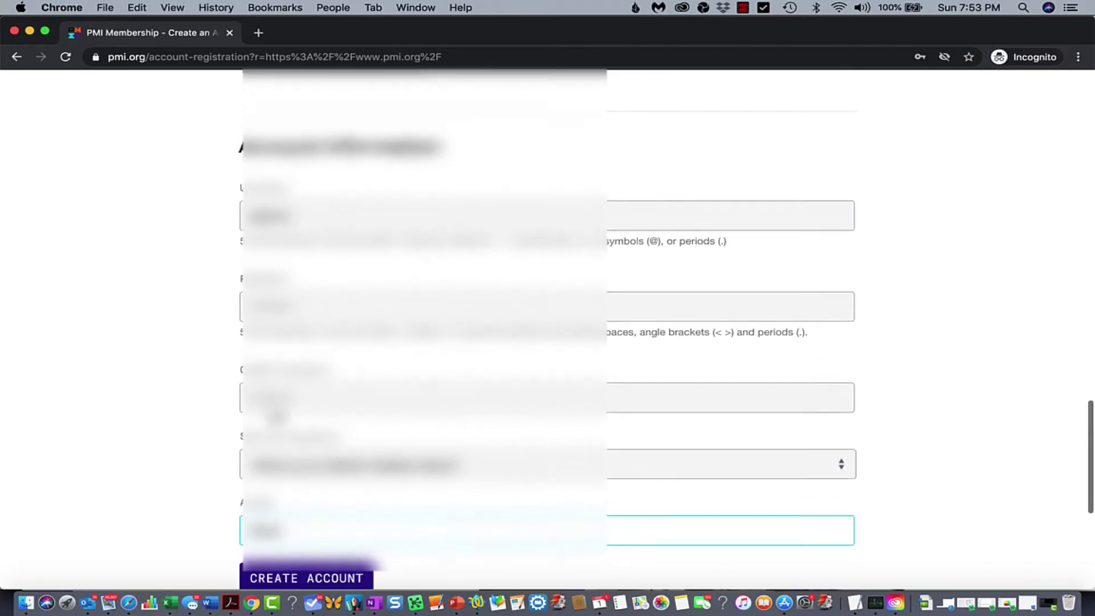
{"action": "scroll", "coordinate": [547, 331], "scroll_direction": "down", "scroll_amount": 3}
{"action": "scroll", "coordinate": [547, 331], "scroll_direction": "down", "scroll_amount": 2}
{"action": "scroll", "coordinate": [547, 330], "scroll_direction": "up", "scroll_amount": 4}
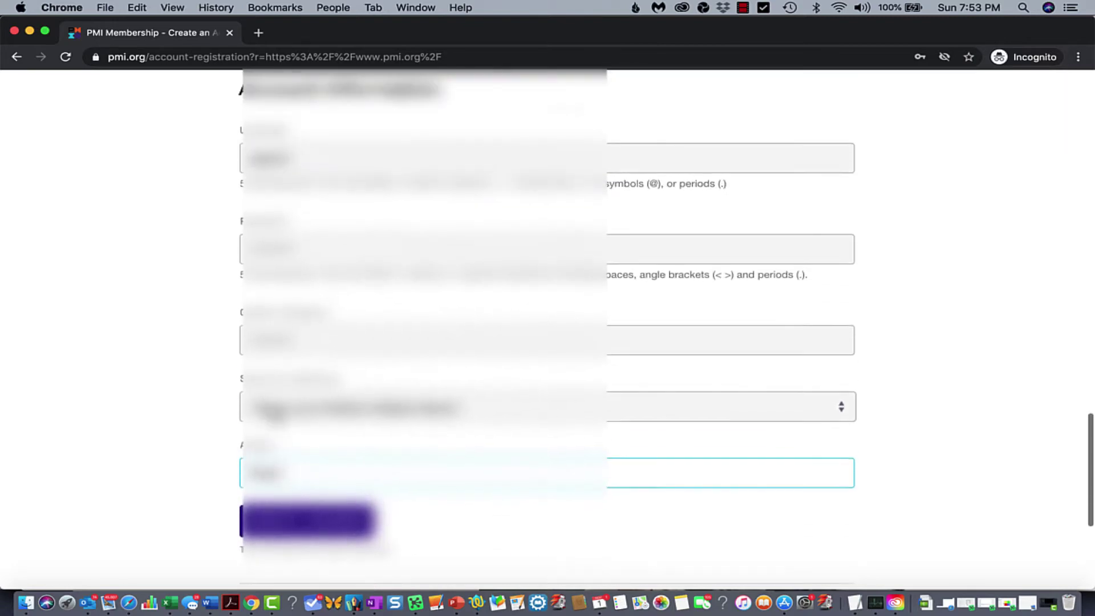
{"action": "scroll", "coordinate": [547, 331], "scroll_direction": "down", "scroll_amount": 4}
{"action": "scroll", "coordinate": [308, 456], "scroll_direction": "up", "scroll_amount": 5}
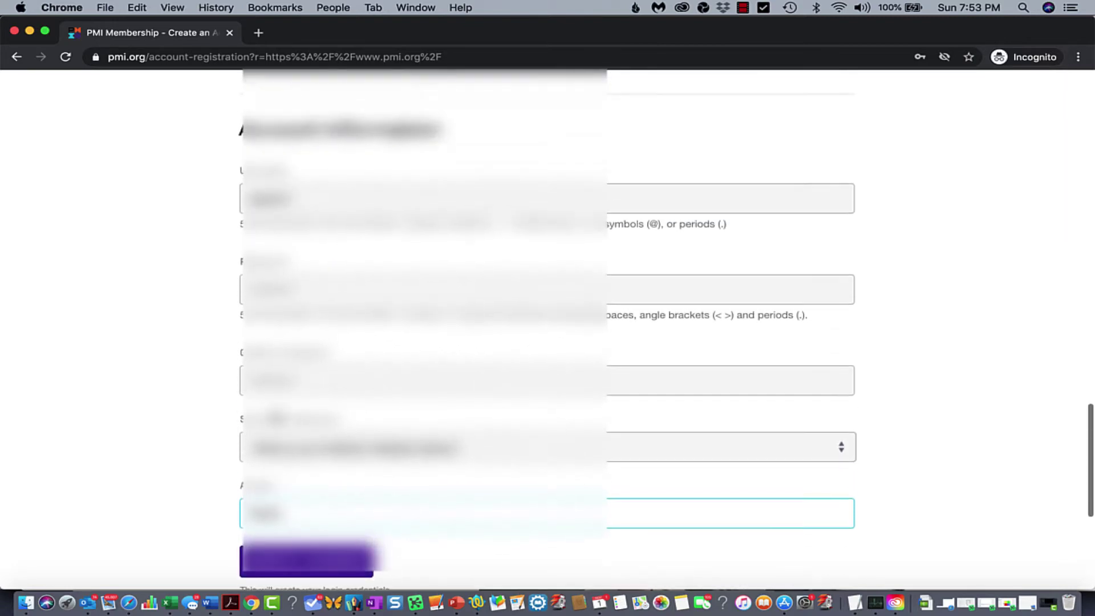
{"action": "scroll", "coordinate": [305, 477], "scroll_direction": "down", "scroll_amount": 2}
{"action": "scroll", "coordinate": [306, 478], "scroll_direction": "down", "scroll_amount": 2}
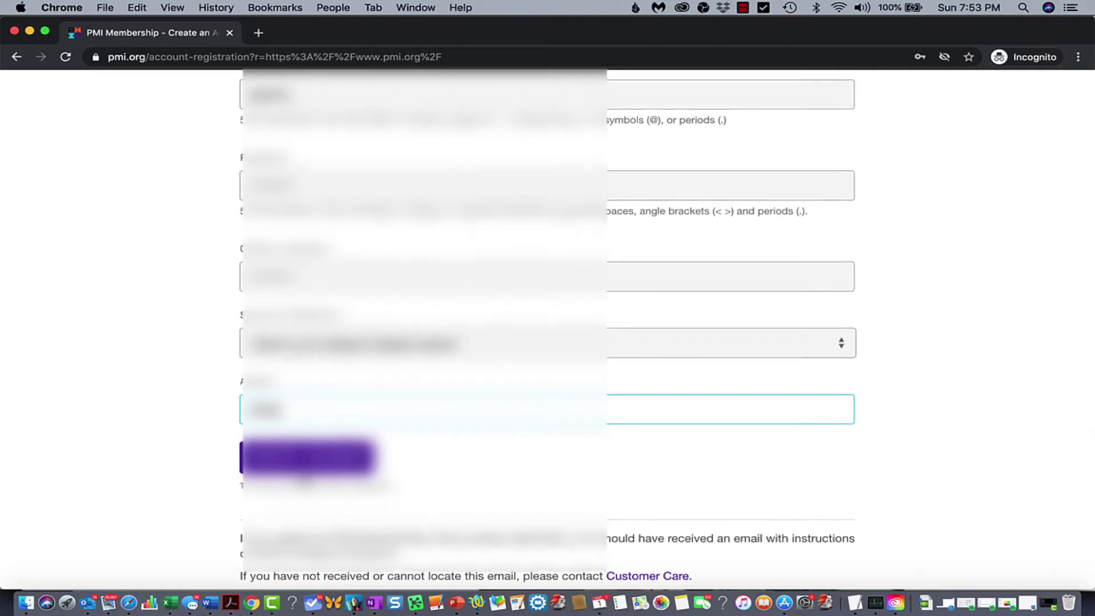
{"action": "scroll", "coordinate": [303, 485], "scroll_direction": "up", "scroll_amount": 1}
Create the account and review the Registration Confirmation page
{"action": "left_click", "coordinate": [296, 496]}
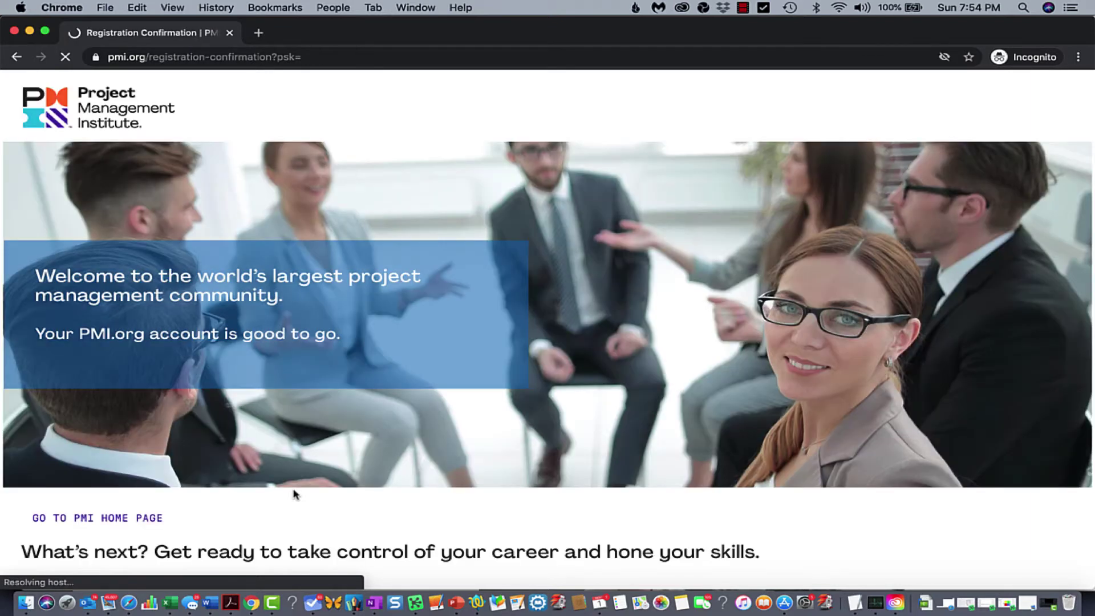
{"action": "scroll", "coordinate": [295, 494], "scroll_direction": "down", "scroll_amount": 5}
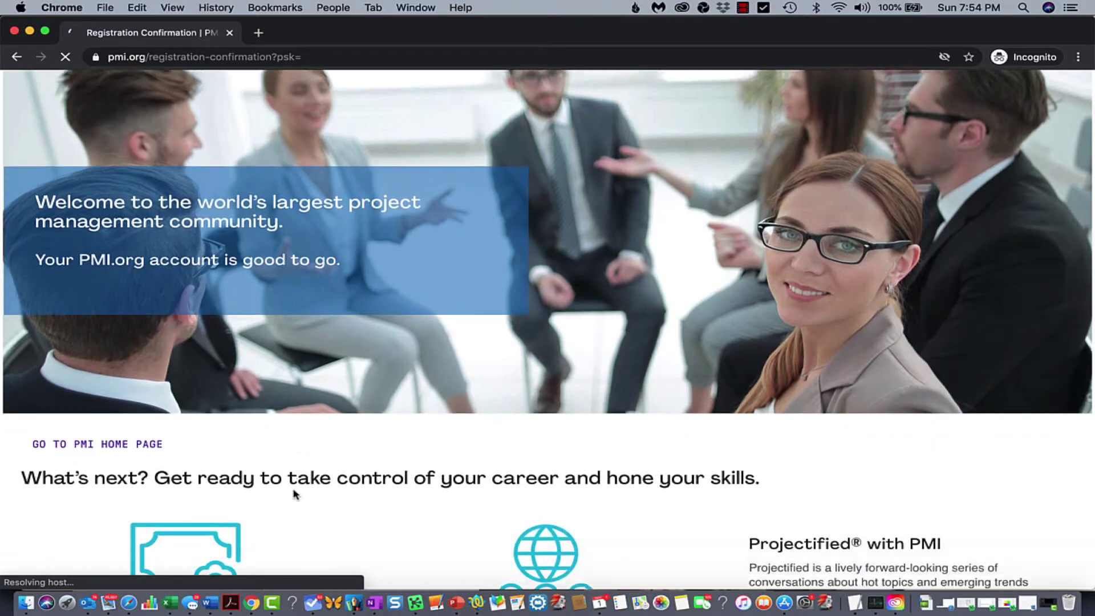
{"action": "scroll", "coordinate": [295, 494], "scroll_direction": "down", "scroll_amount": 5}
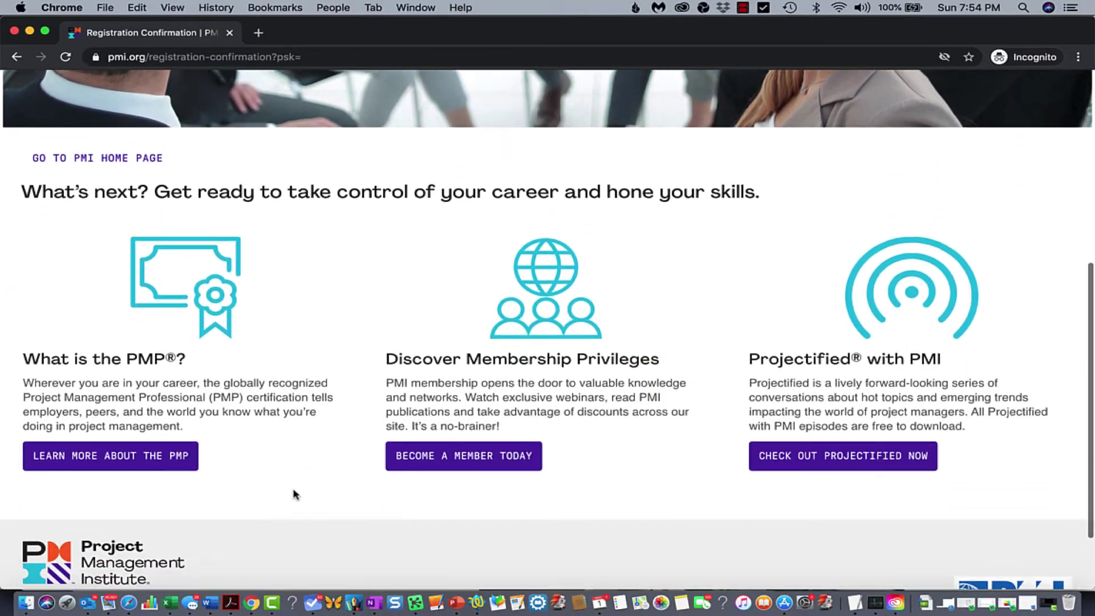
{"action": "scroll", "coordinate": [295, 494], "scroll_direction": "down", "scroll_amount": 2}
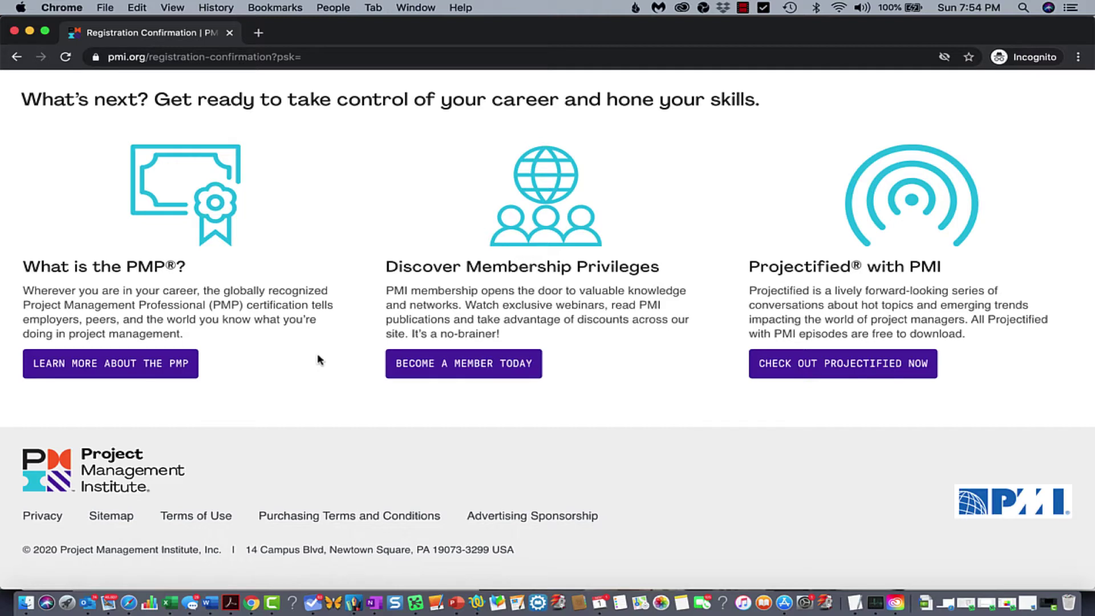
{"action": "scroll", "coordinate": [317, 360], "scroll_direction": "up", "scroll_amount": 3}
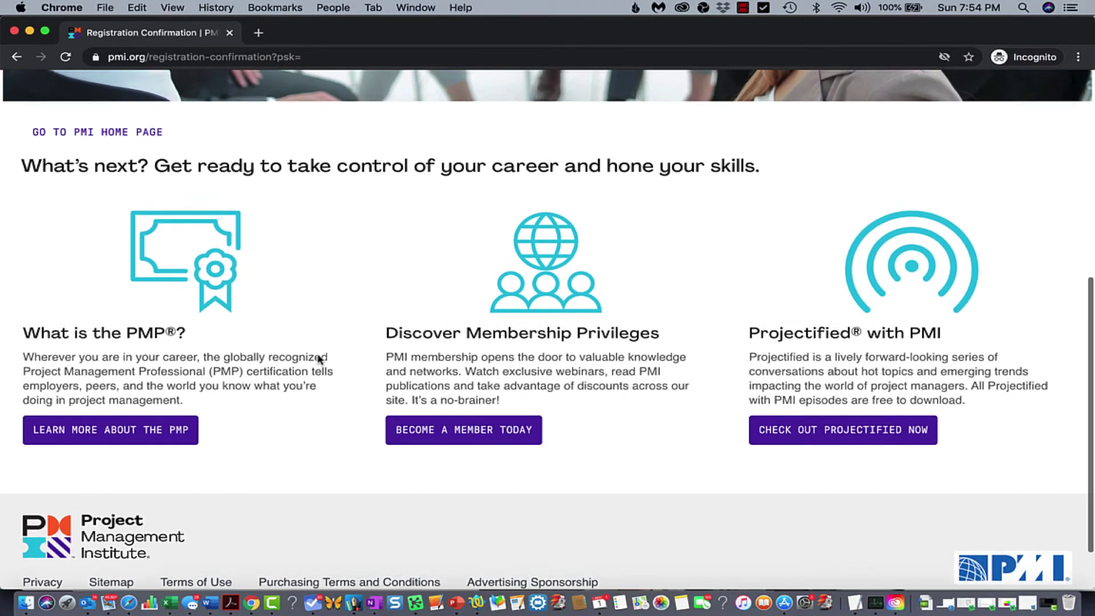
{"action": "scroll", "coordinate": [317, 359], "scroll_direction": "down", "scroll_amount": 2}
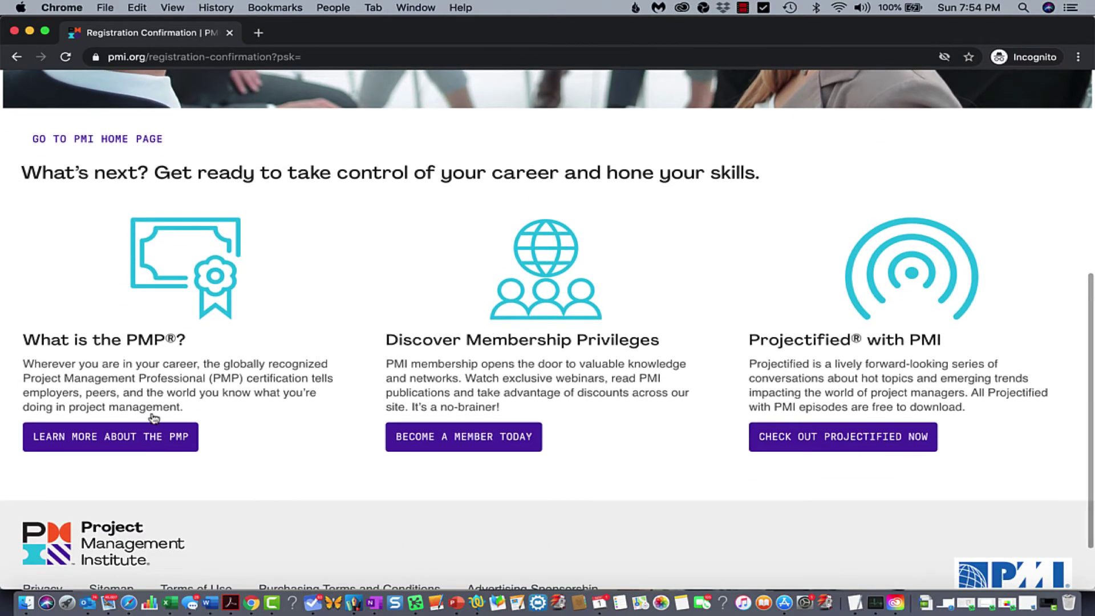
Open the PMP certification page and begin the application at its Education step
{"action": "left_click", "coordinate": [112, 439]}
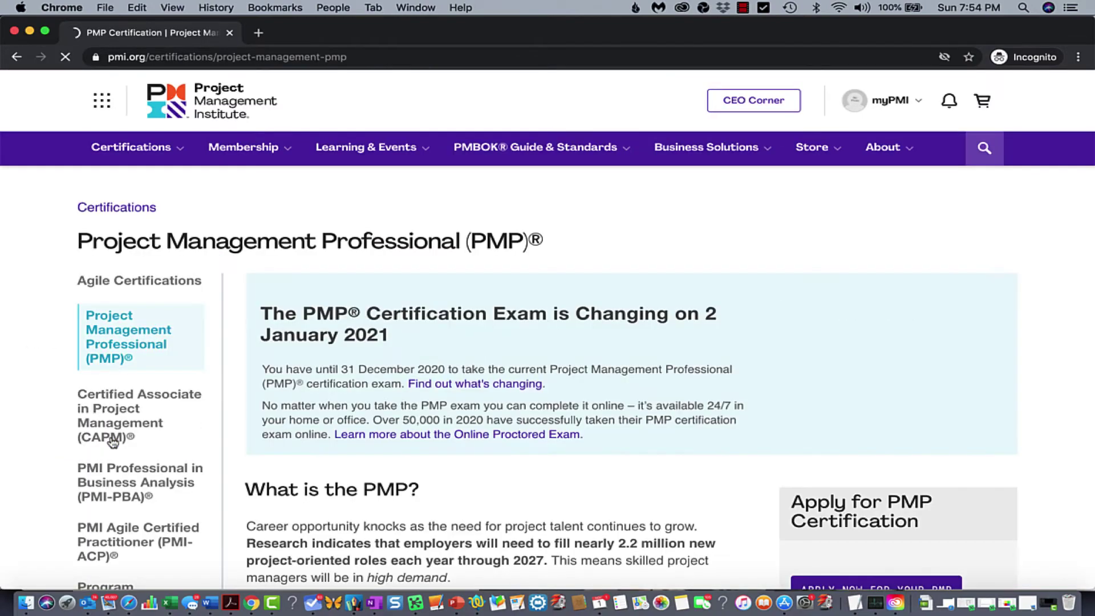
{"action": "scroll", "coordinate": [419, 343], "scroll_direction": "down", "scroll_amount": 2}
{"action": "scroll", "coordinate": [418, 342], "scroll_direction": "down", "scroll_amount": 5}
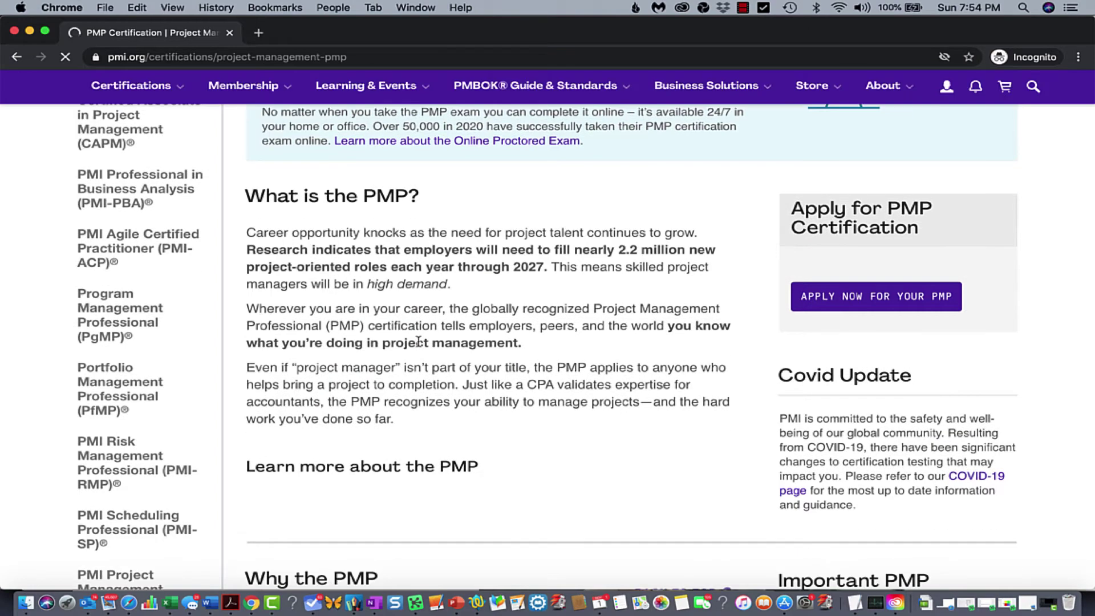
{"action": "left_click", "coordinate": [881, 297]}
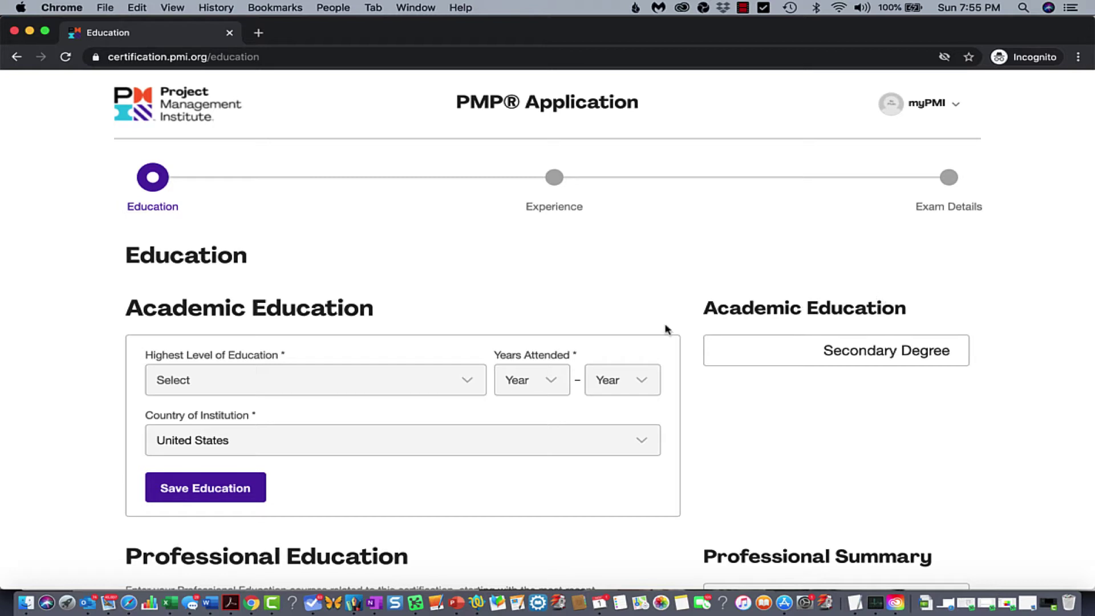
Set Highest Level of Education to Bachelor Degree
{"action": "scroll", "coordinate": [422, 348], "scroll_direction": "down", "scroll_amount": 3}
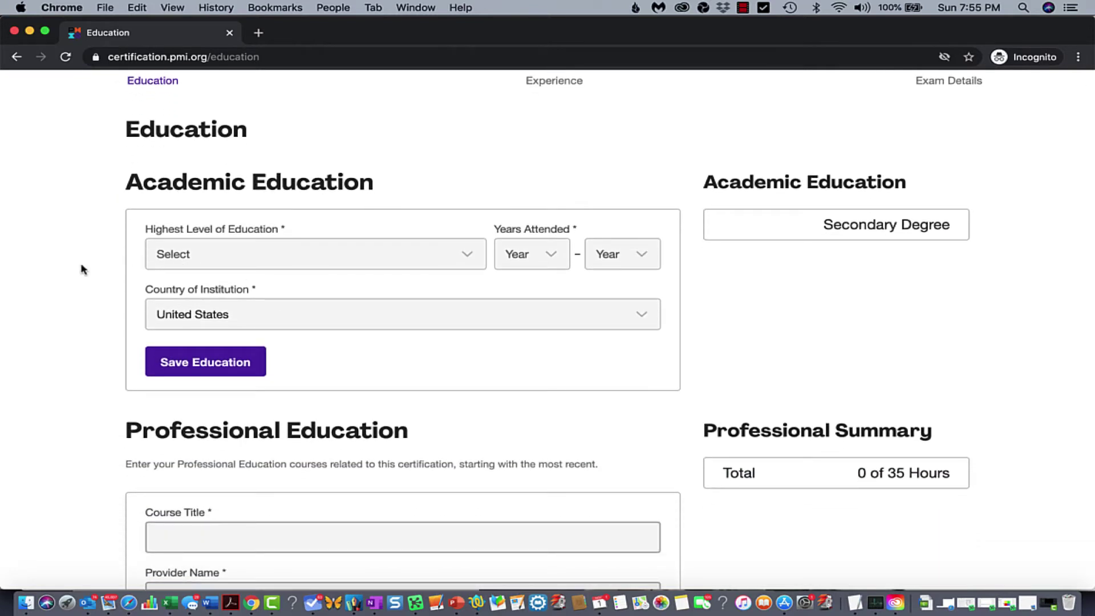
{"action": "left_click", "coordinate": [208, 258]}
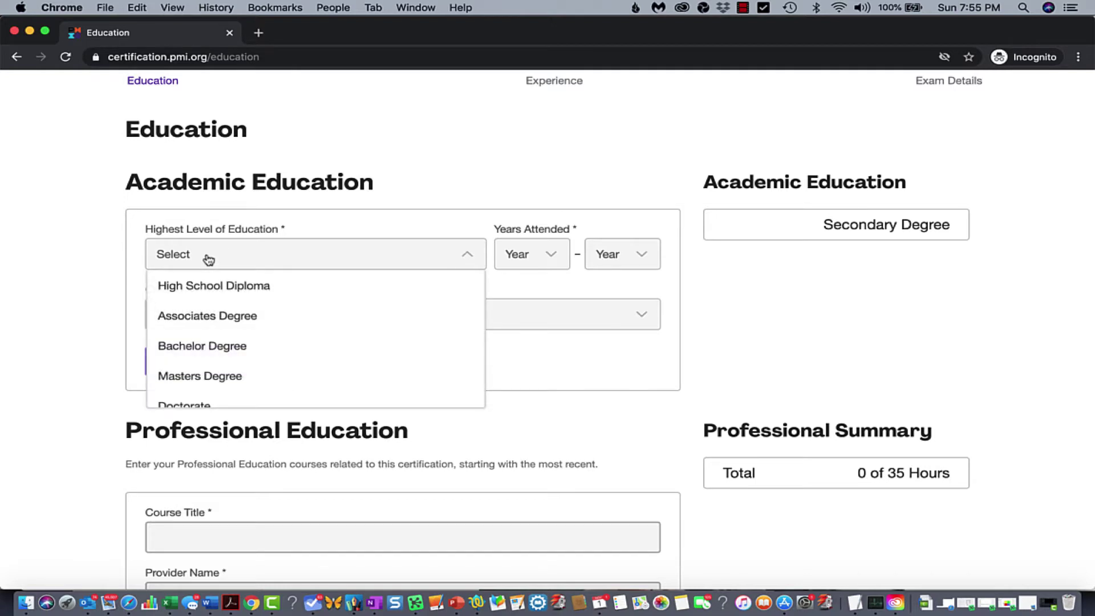
{"action": "left_click", "coordinate": [205, 344]}
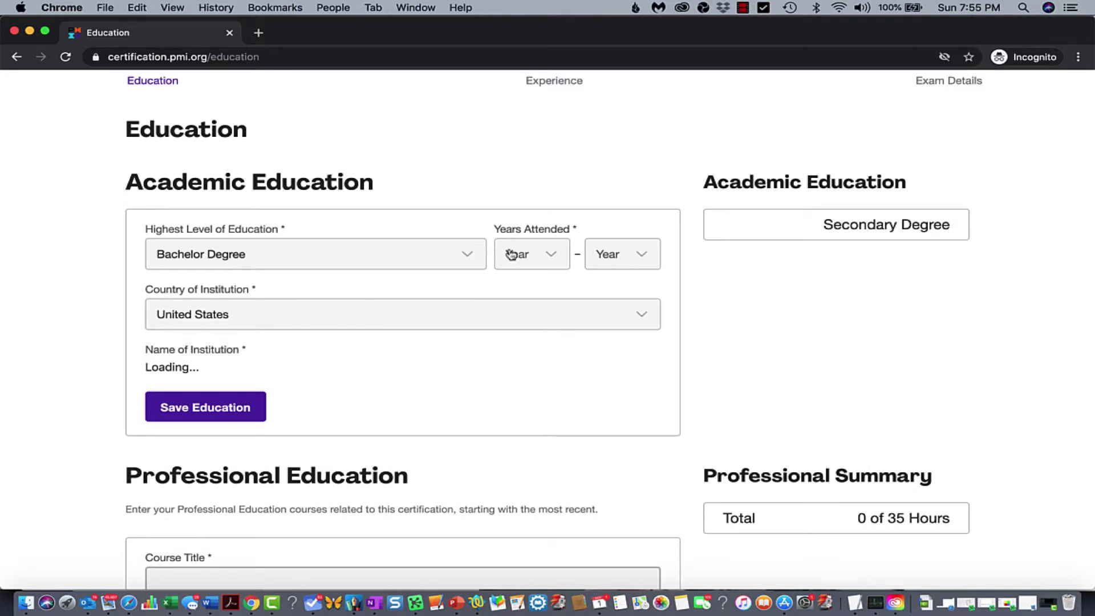
Set the years attended to 1994 through 1998
{"action": "left_click", "coordinate": [528, 256]}
{"action": "scroll", "coordinate": [540, 298], "scroll_direction": "down", "scroll_amount": 5}
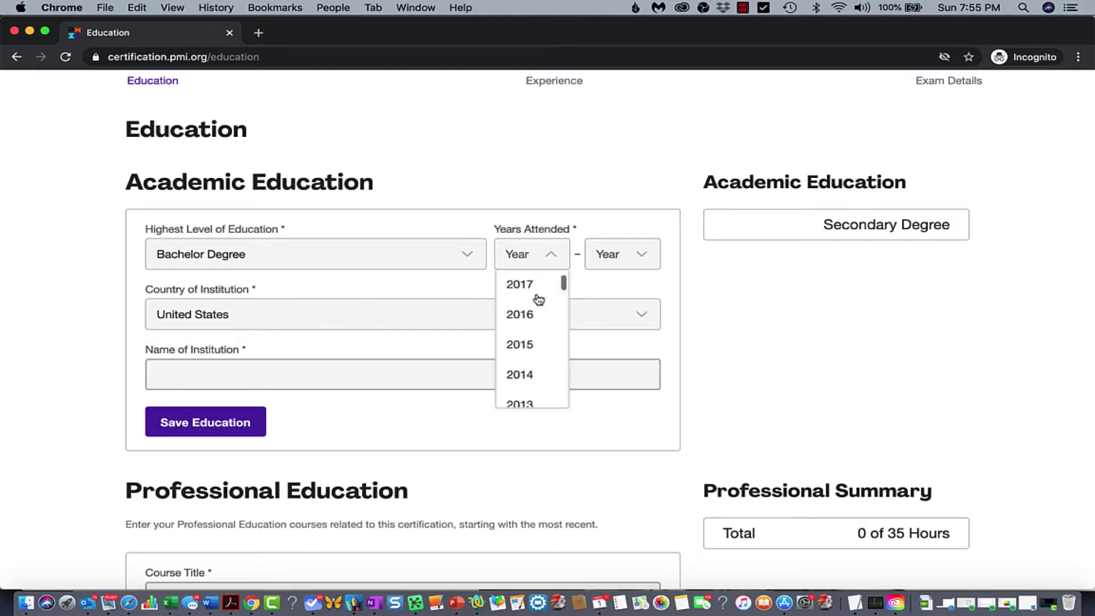
{"action": "scroll", "coordinate": [539, 299], "scroll_direction": "down", "scroll_amount": 10}
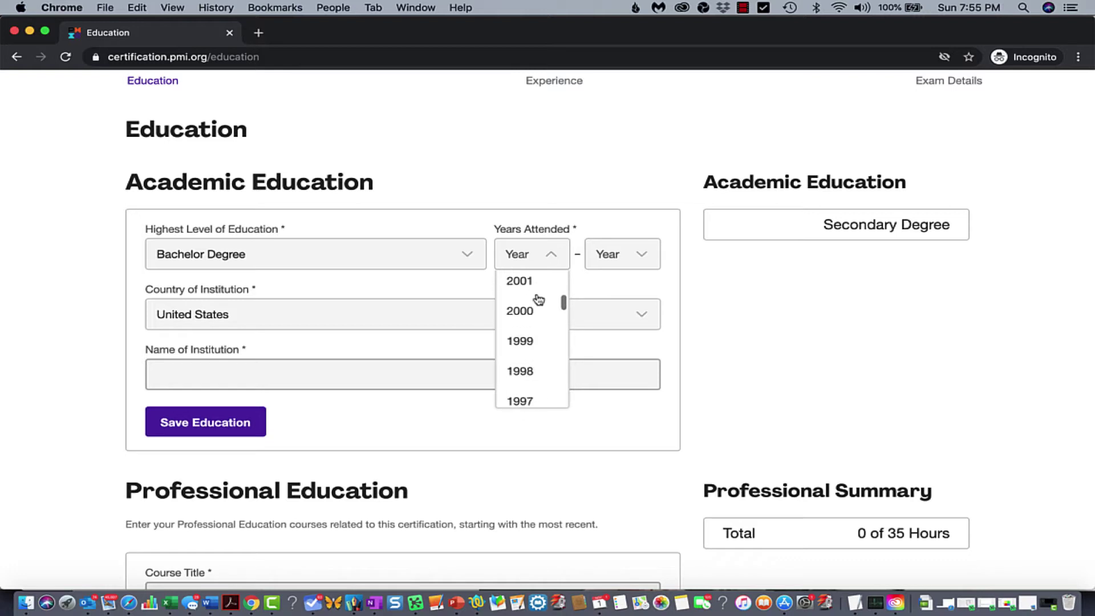
{"action": "left_click", "coordinate": [532, 321]}
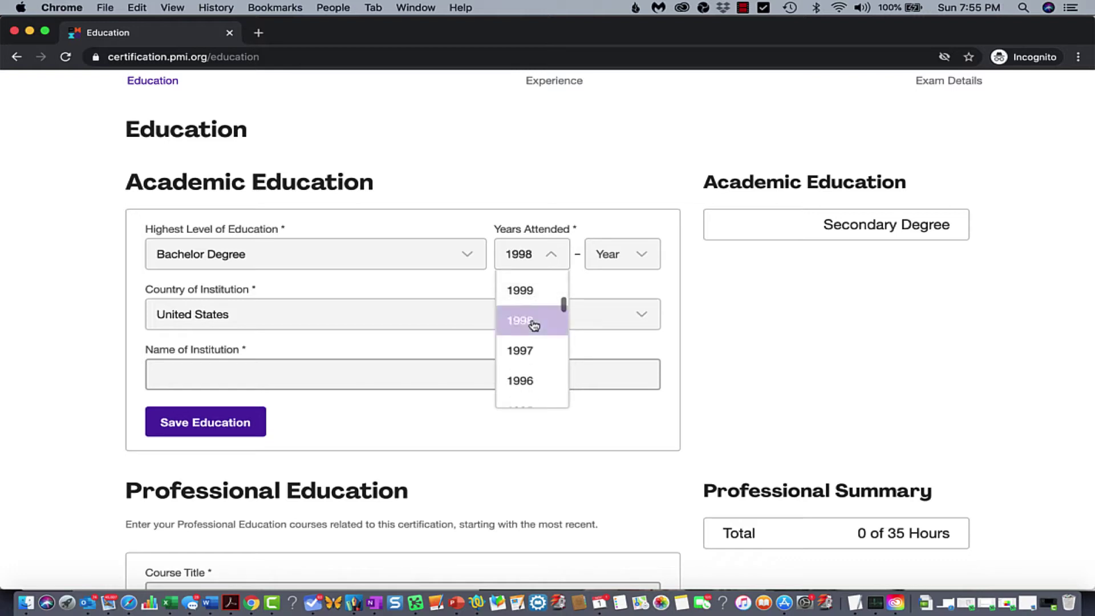
{"action": "left_click", "coordinate": [532, 261]}
{"action": "scroll", "coordinate": [527, 304], "scroll_direction": "down", "scroll_amount": 3}
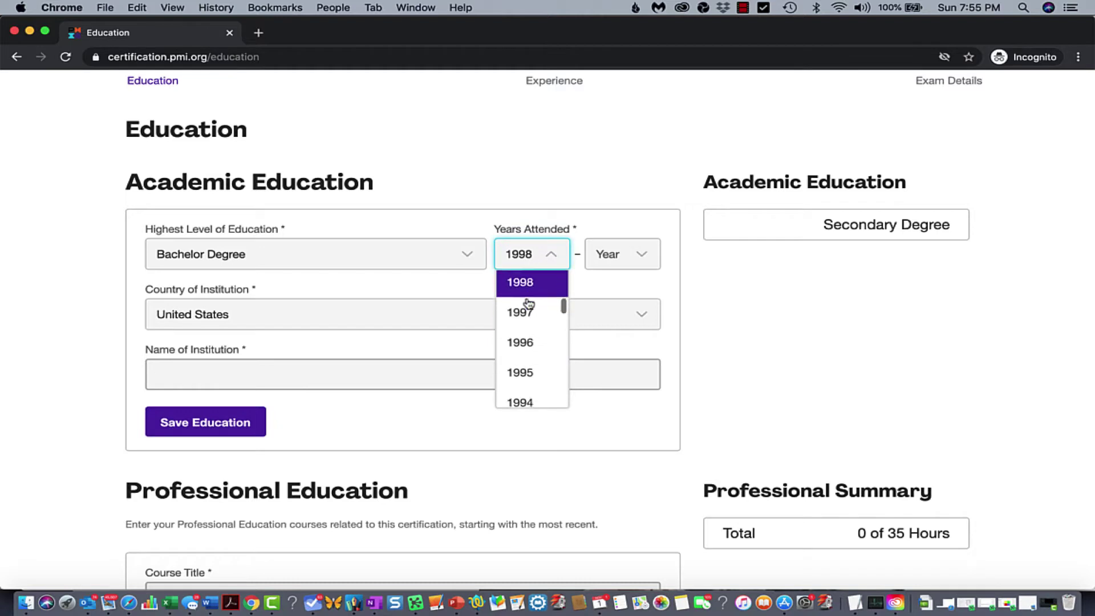
{"action": "left_click", "coordinate": [520, 367]}
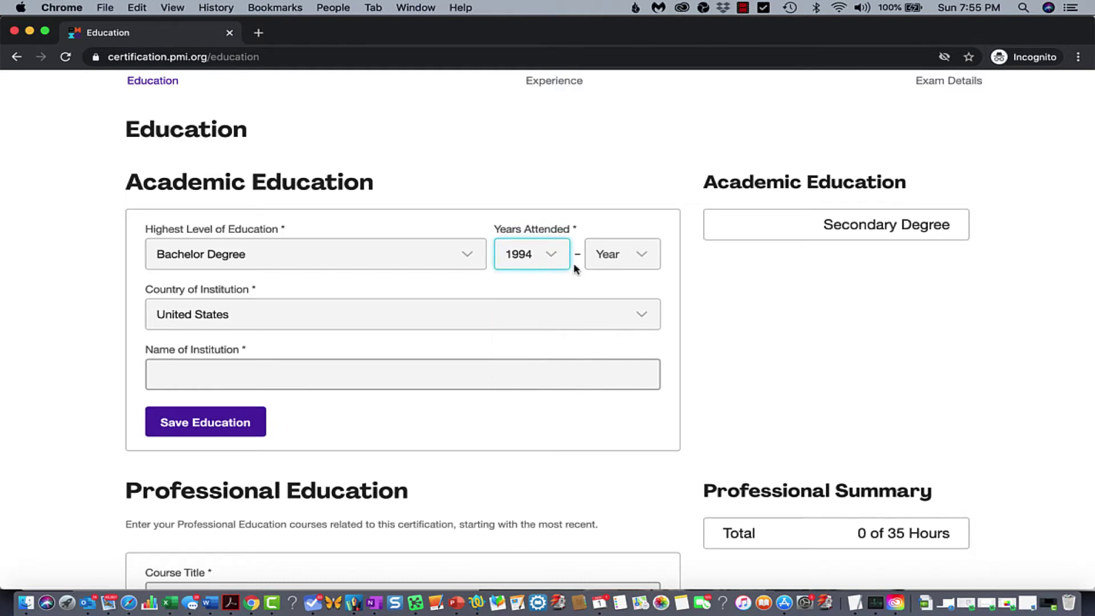
{"action": "left_click", "coordinate": [611, 261]}
{"action": "scroll", "coordinate": [613, 342], "scroll_direction": "down", "scroll_amount": 5}
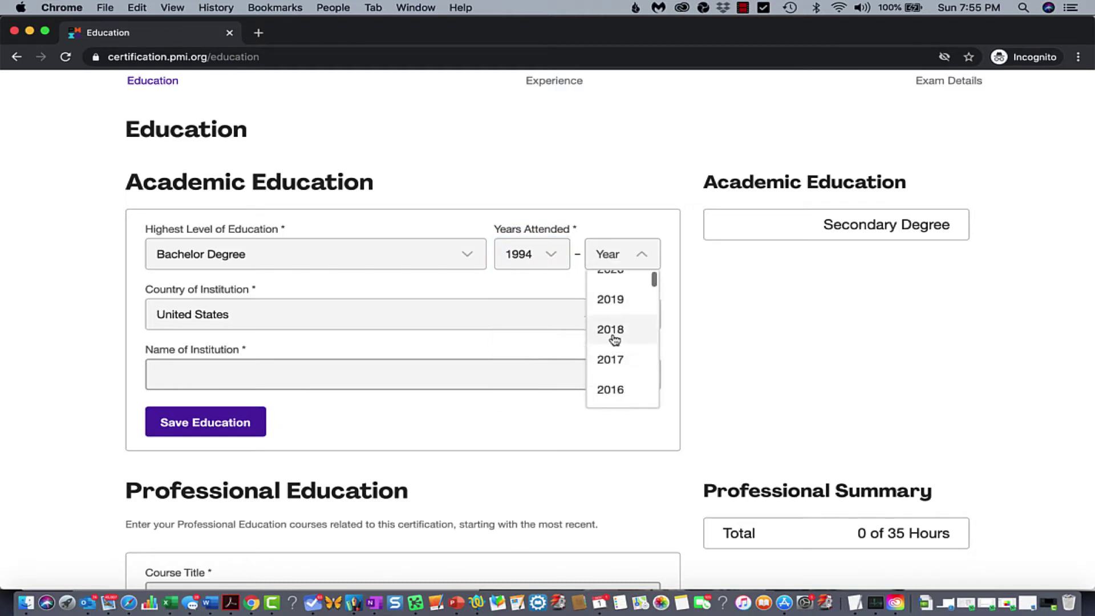
{"action": "scroll", "coordinate": [615, 340], "scroll_direction": "down", "scroll_amount": 6}
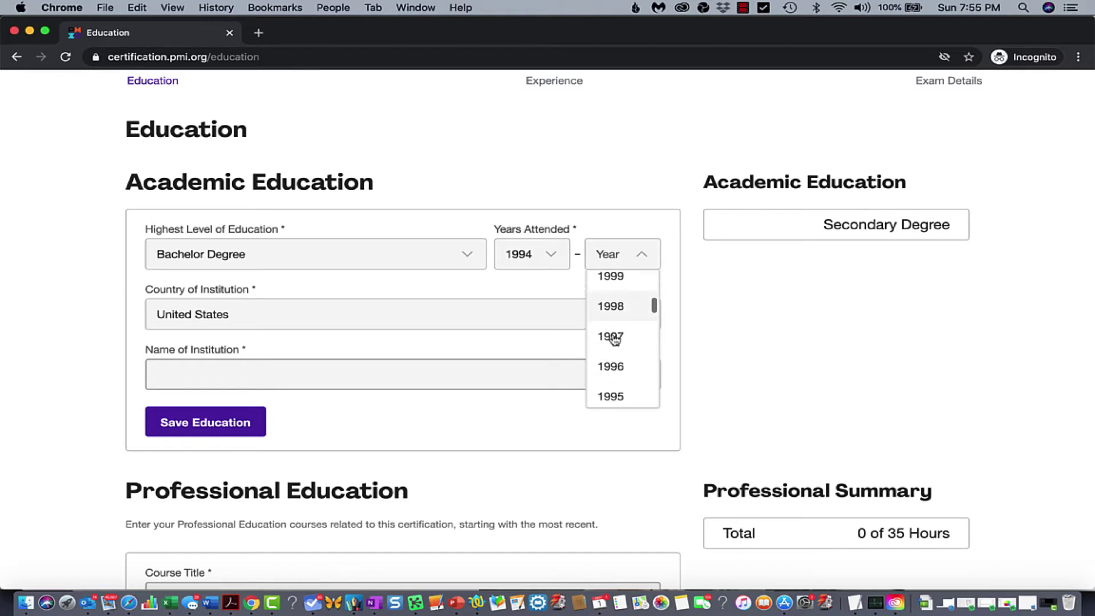
{"action": "left_click", "coordinate": [611, 326]}
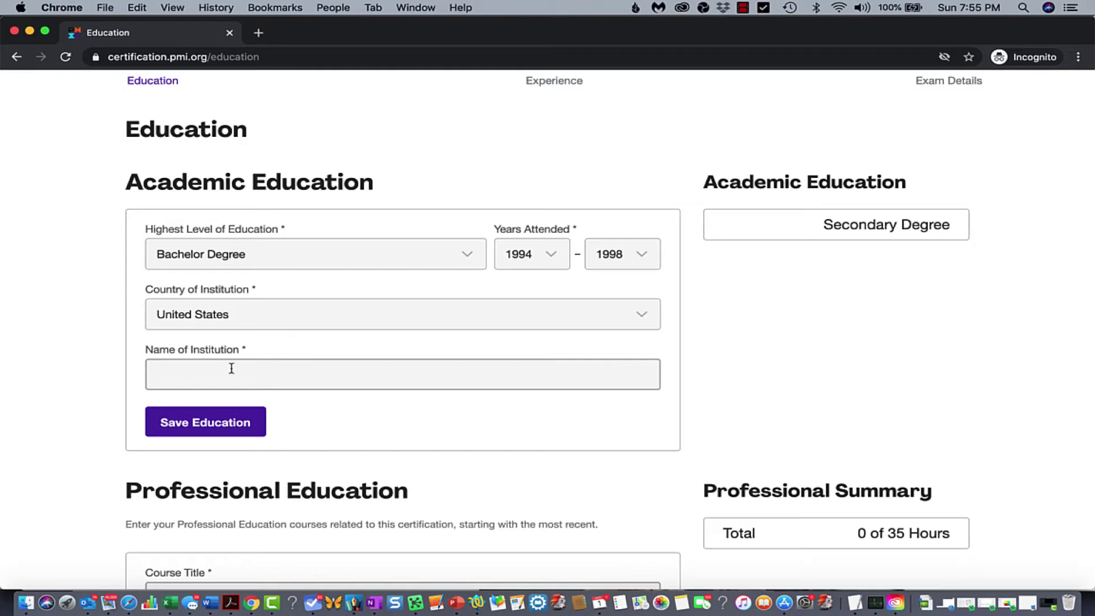
Enter institution TCU with field of study Business Administration and save the education
{"action": "left_click", "coordinate": [215, 385]}
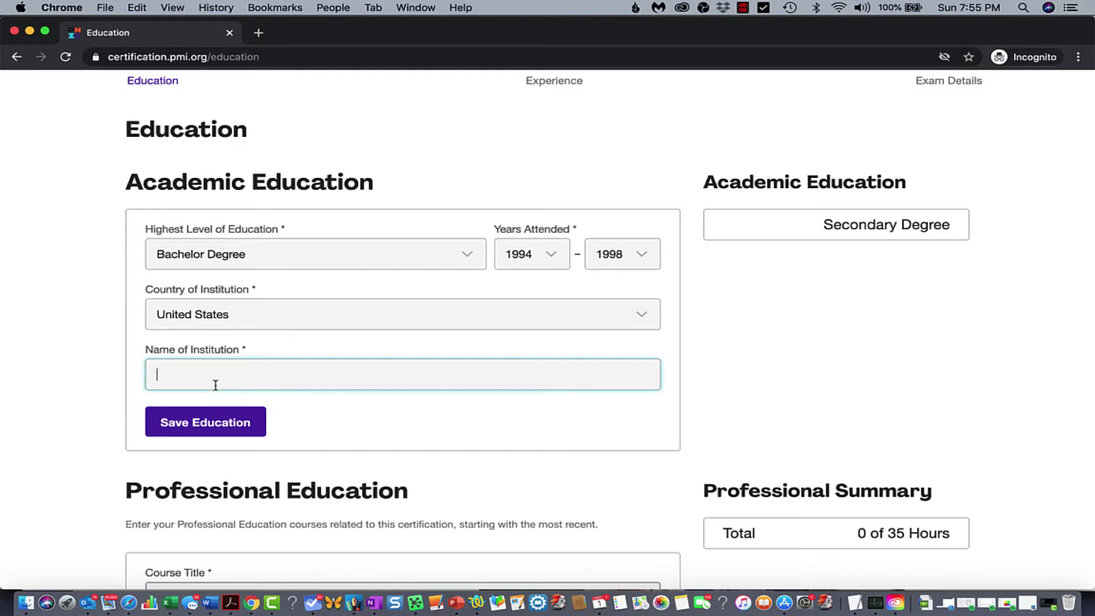
{"action": "type", "text": "TCU"}
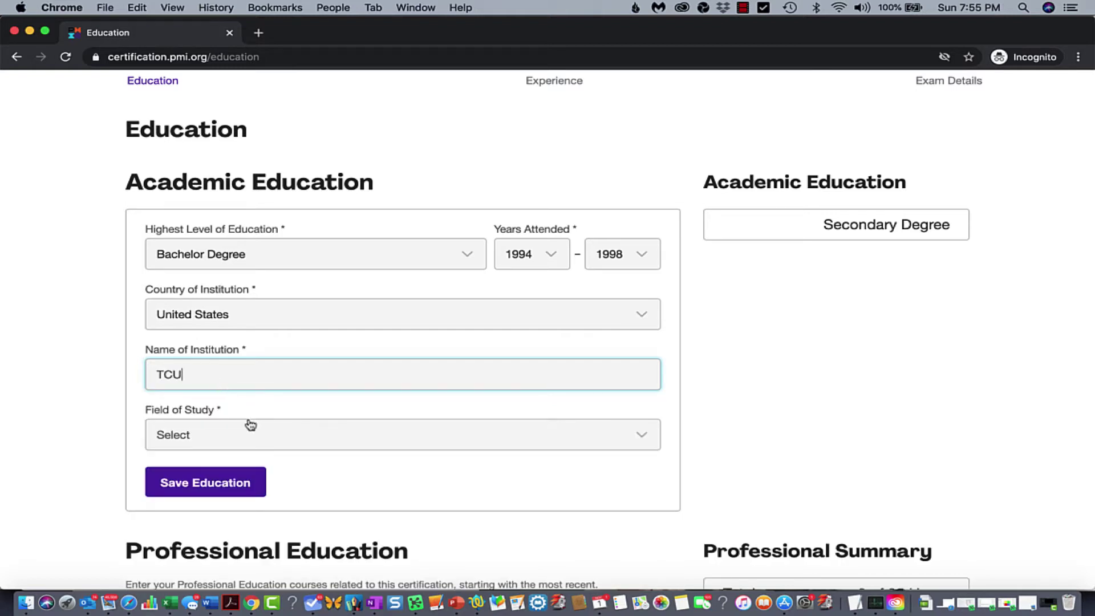
{"action": "left_click", "coordinate": [237, 443]}
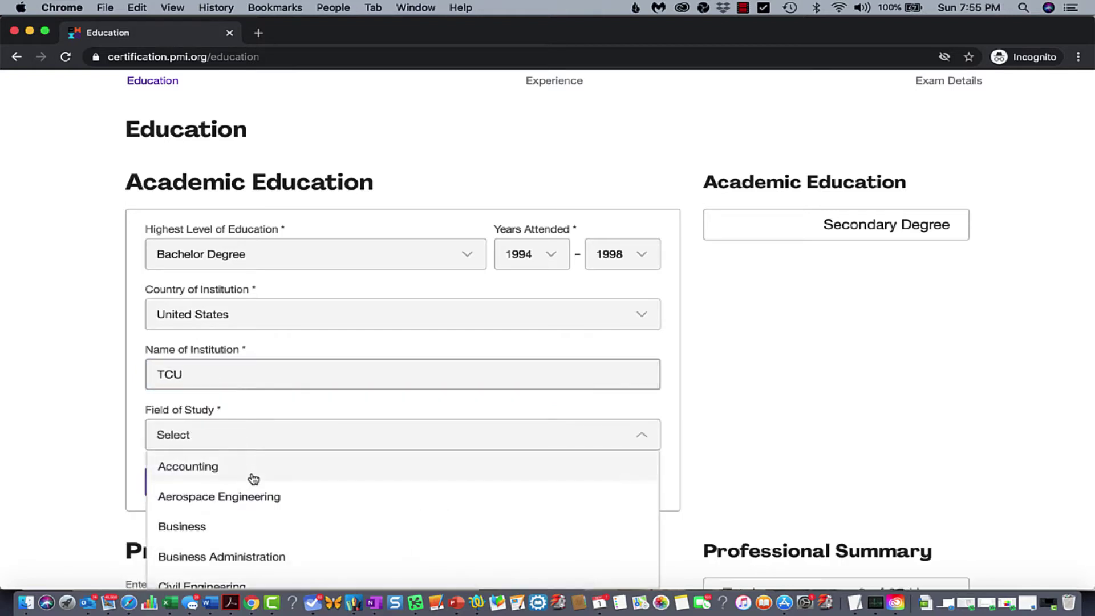
{"action": "left_click", "coordinate": [225, 558]}
{"action": "scroll", "coordinate": [297, 425], "scroll_direction": "down", "scroll_amount": 3}
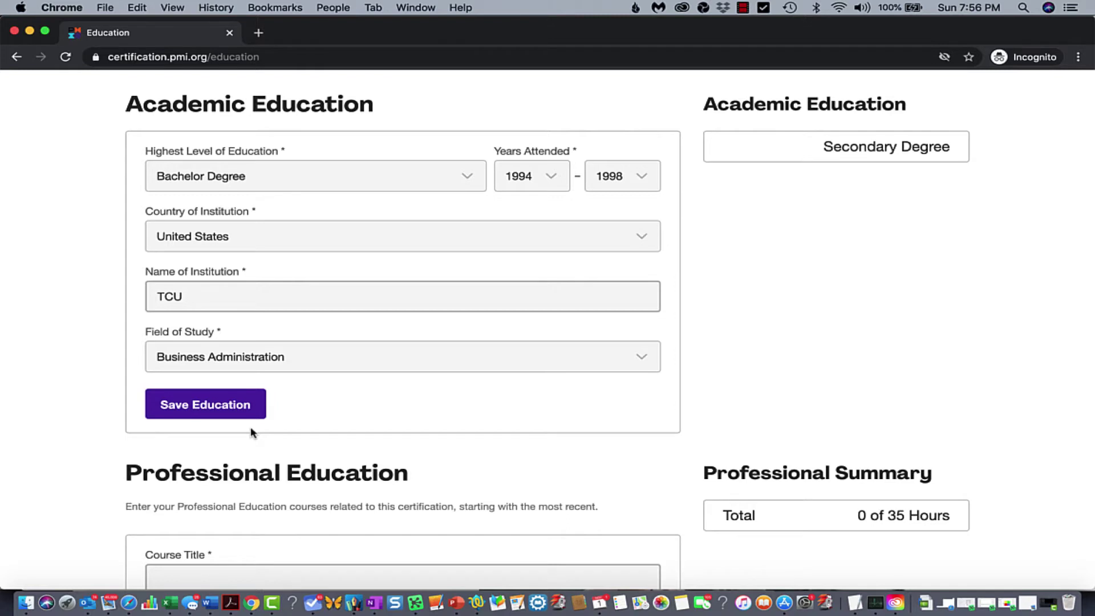
{"action": "left_click", "coordinate": [211, 411]}
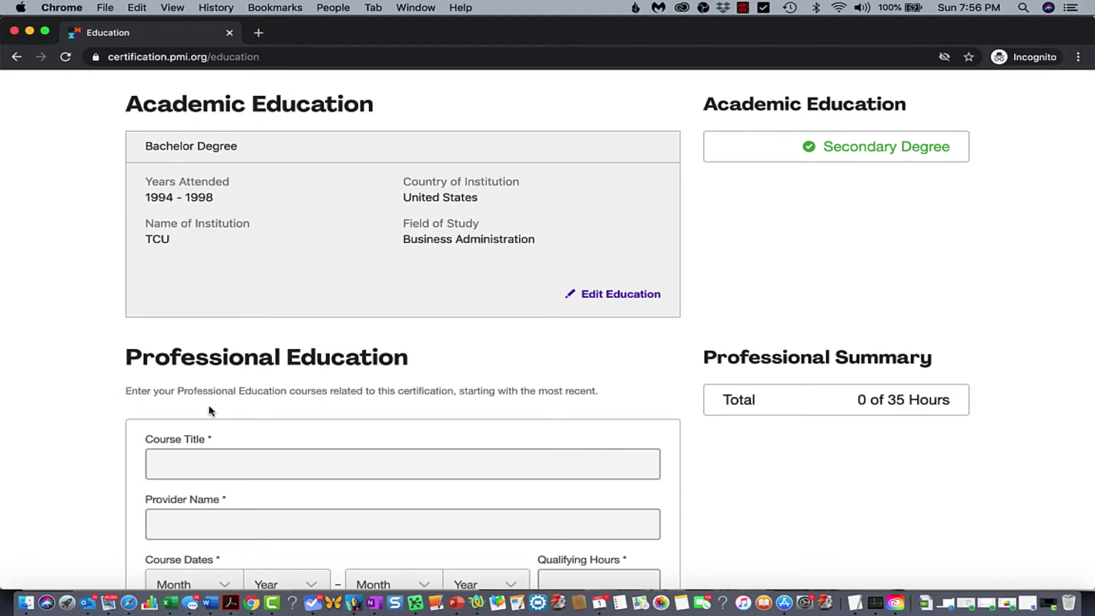
{"action": "scroll", "coordinate": [210, 411], "scroll_direction": "down", "scroll_amount": 1}
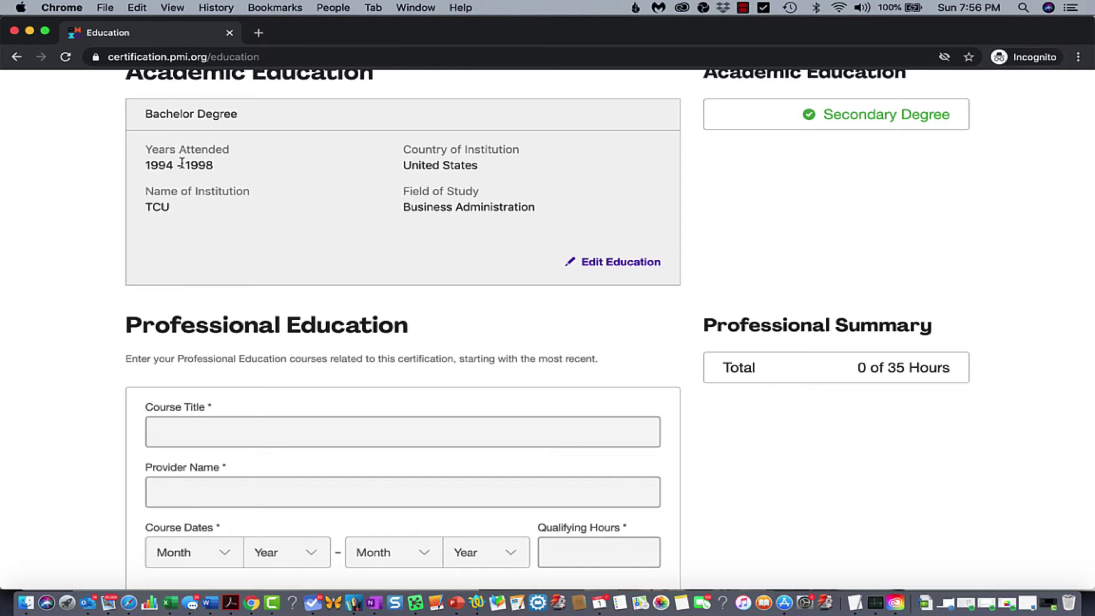
{"action": "scroll", "coordinate": [182, 164], "scroll_direction": "down", "scroll_amount": 3}
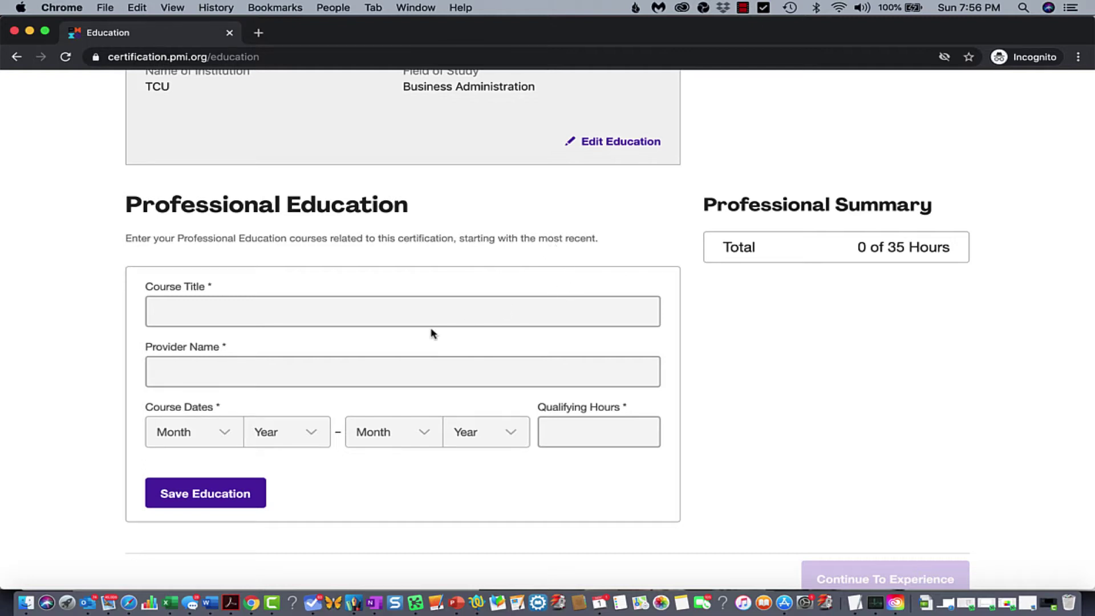
{"action": "scroll", "coordinate": [432, 333], "scroll_direction": "down", "scroll_amount": 3}
{"action": "scroll", "coordinate": [432, 333], "scroll_direction": "up", "scroll_amount": 2}
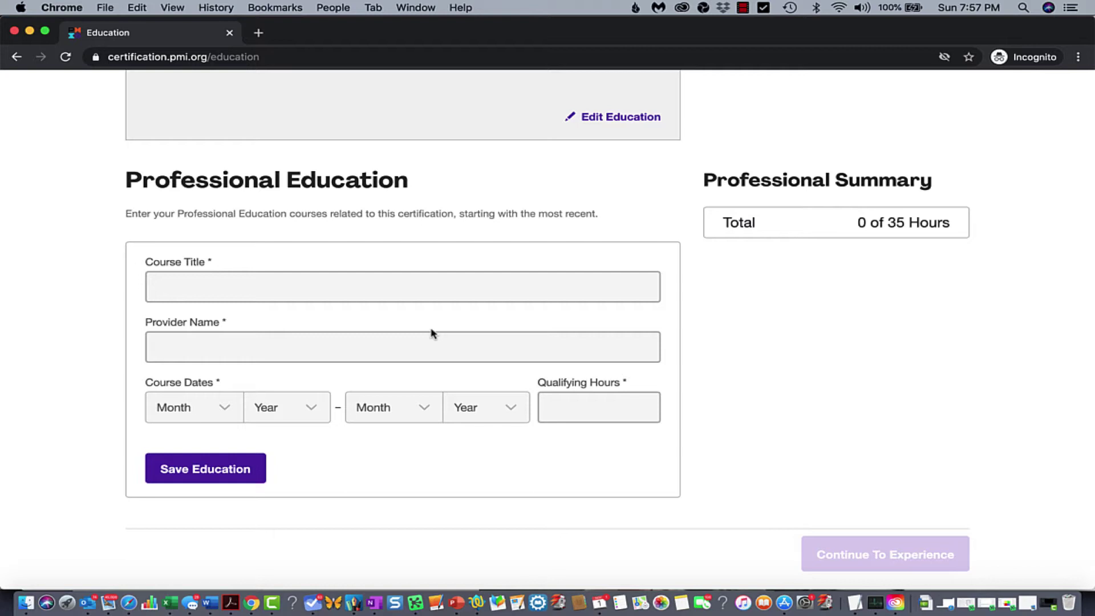
Enter course title 'PMP Exam Prep Course' and provider 'ABC 123'
{"action": "left_click", "coordinate": [210, 294]}
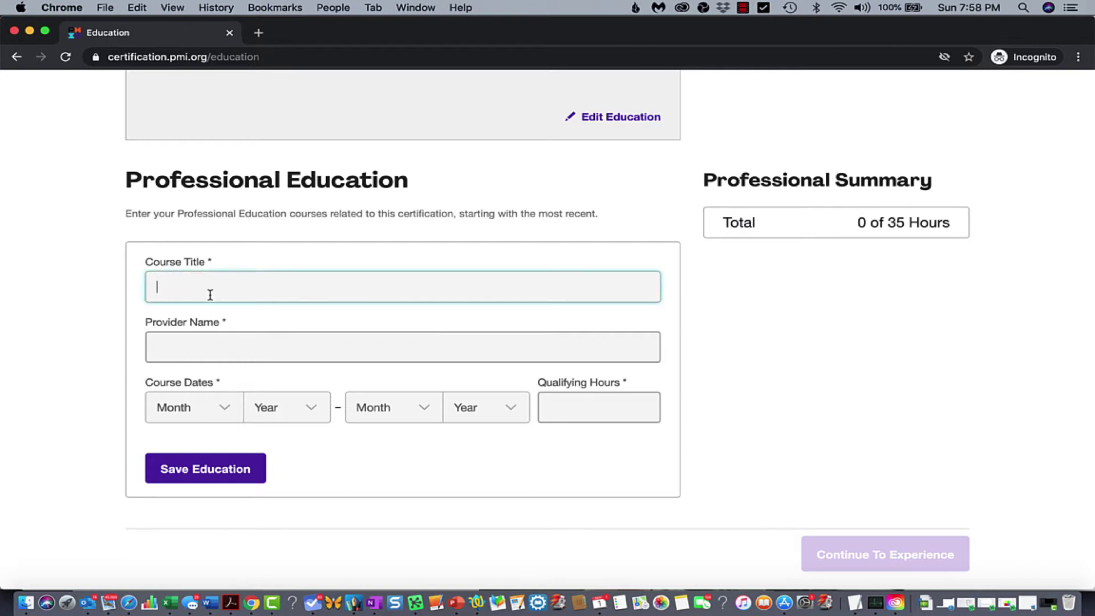
{"action": "type", "text": "PMP Exam Prep Course"}
{"action": "key", "text": "Tab"}
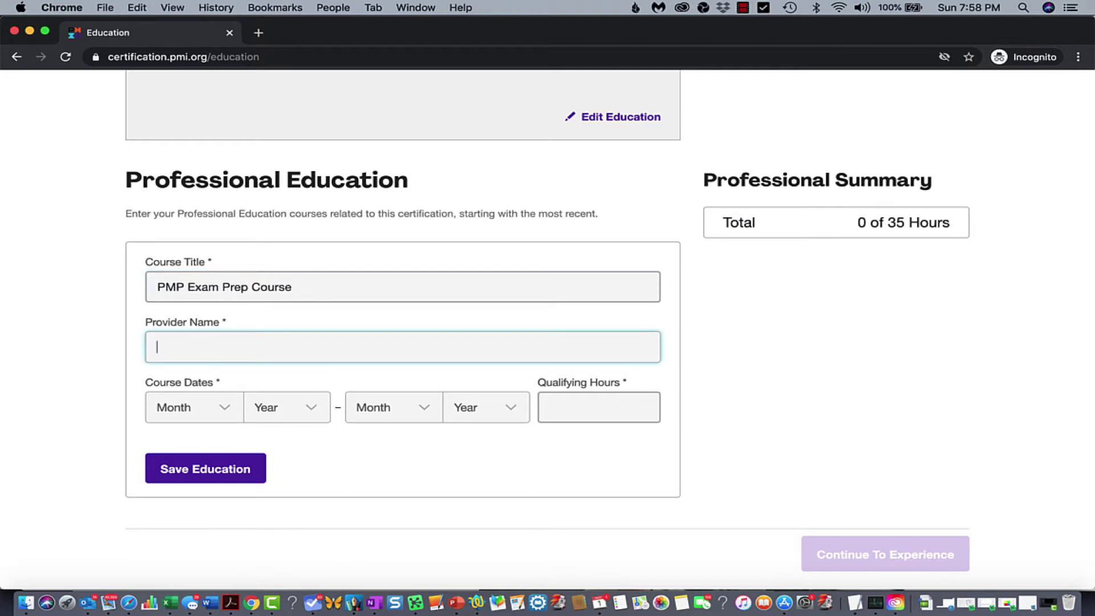
{"action": "type", "text": "ABC 123"}
Set course dates March 2018 to April 2018 with 40 qualifying hours
{"action": "left_click", "coordinate": [206, 415]}
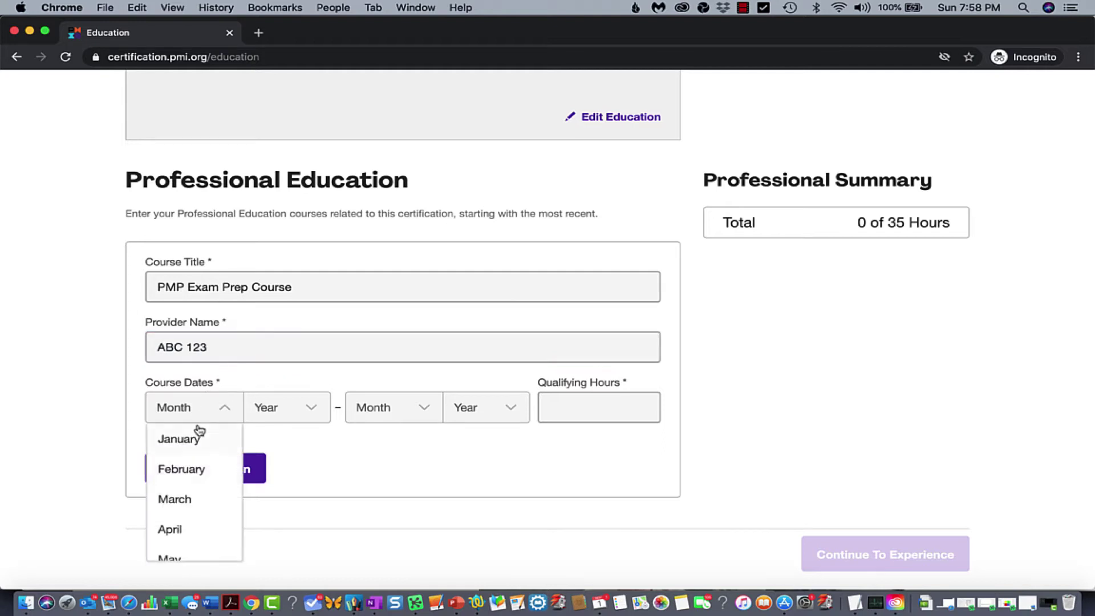
{"action": "left_click", "coordinate": [182, 506]}
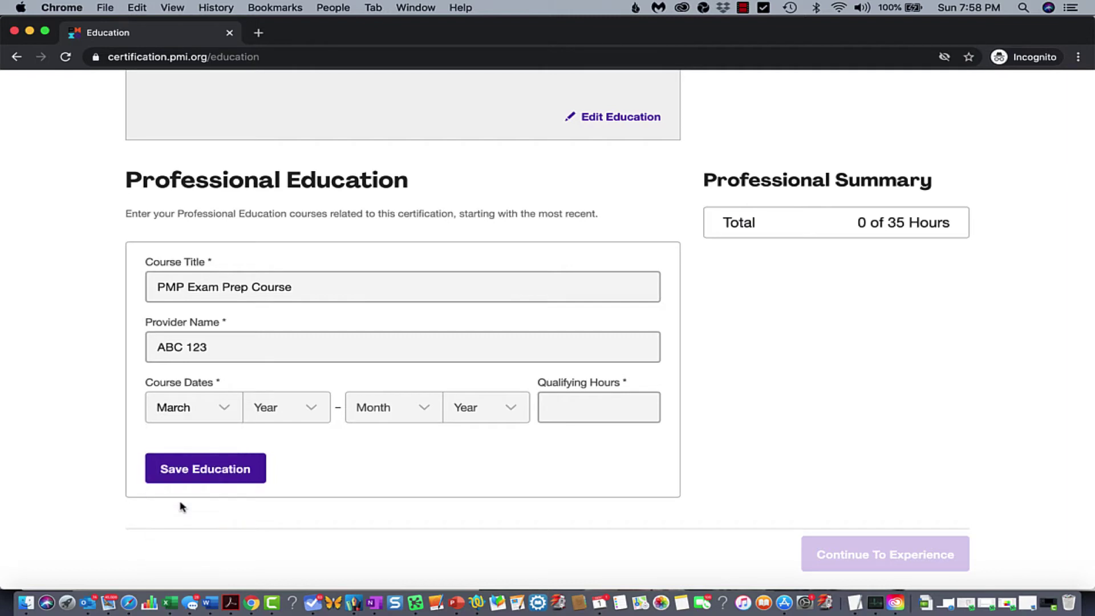
{"action": "left_click", "coordinate": [282, 411]}
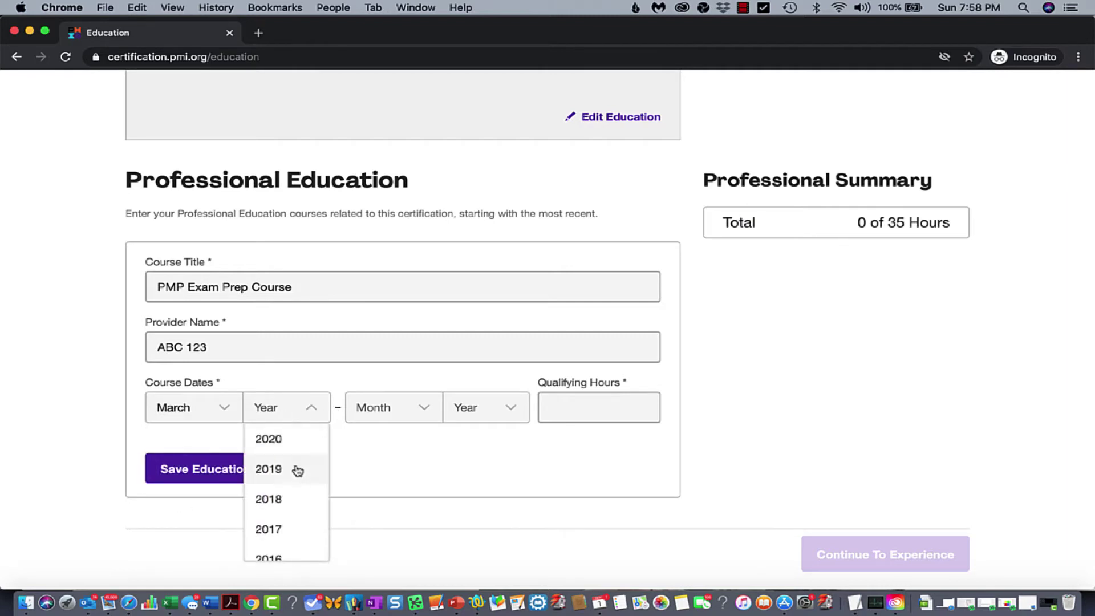
{"action": "left_click", "coordinate": [285, 498]}
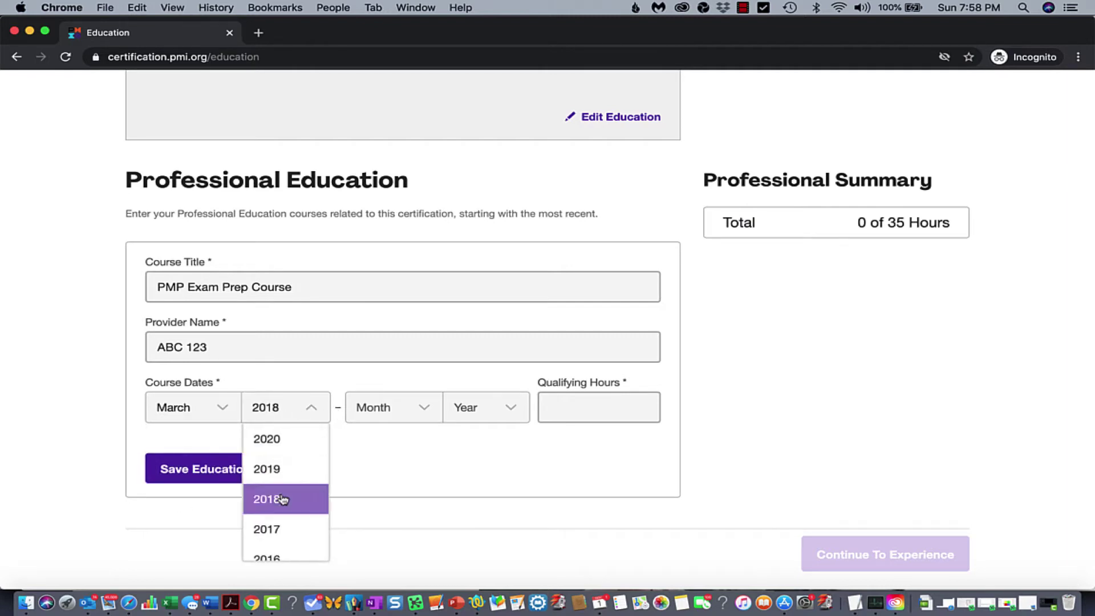
{"action": "left_click", "coordinate": [386, 419]}
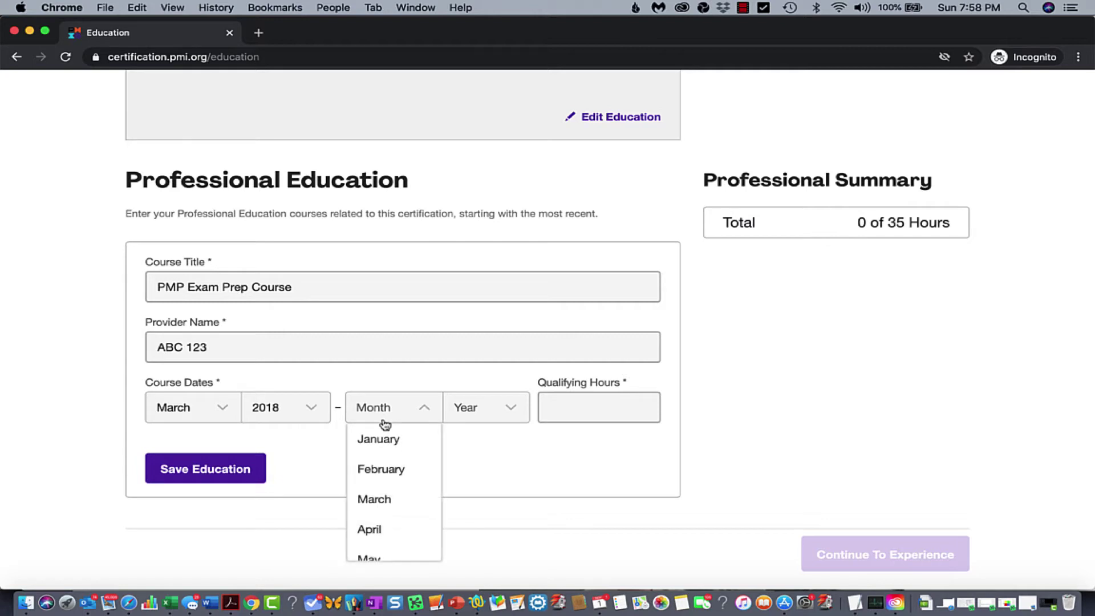
{"action": "left_click", "coordinate": [371, 527]}
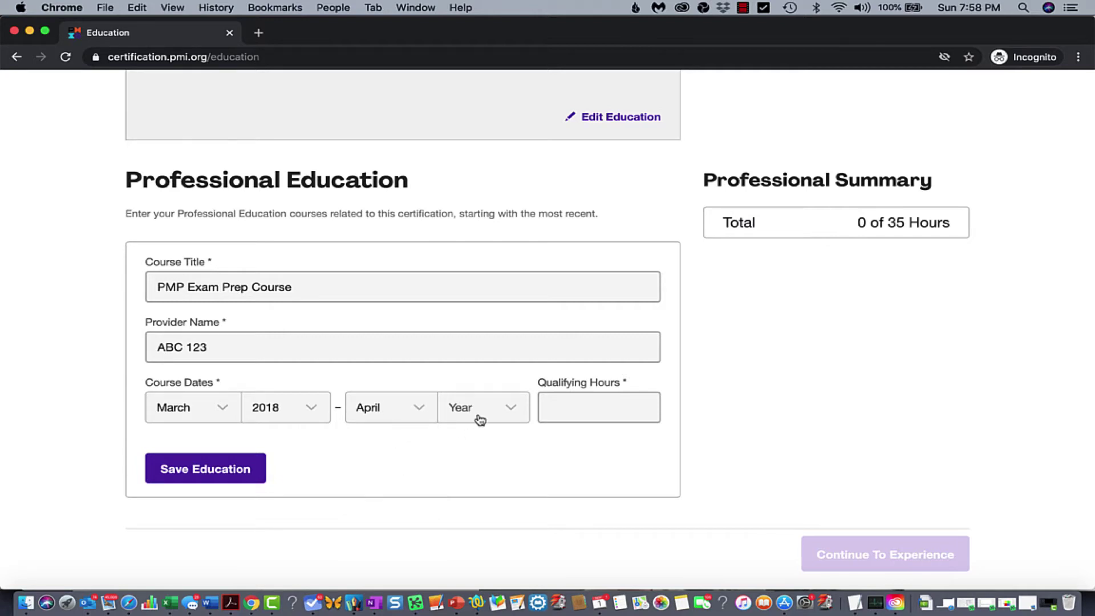
{"action": "left_click", "coordinate": [478, 418]}
{"action": "left_click", "coordinate": [467, 504]}
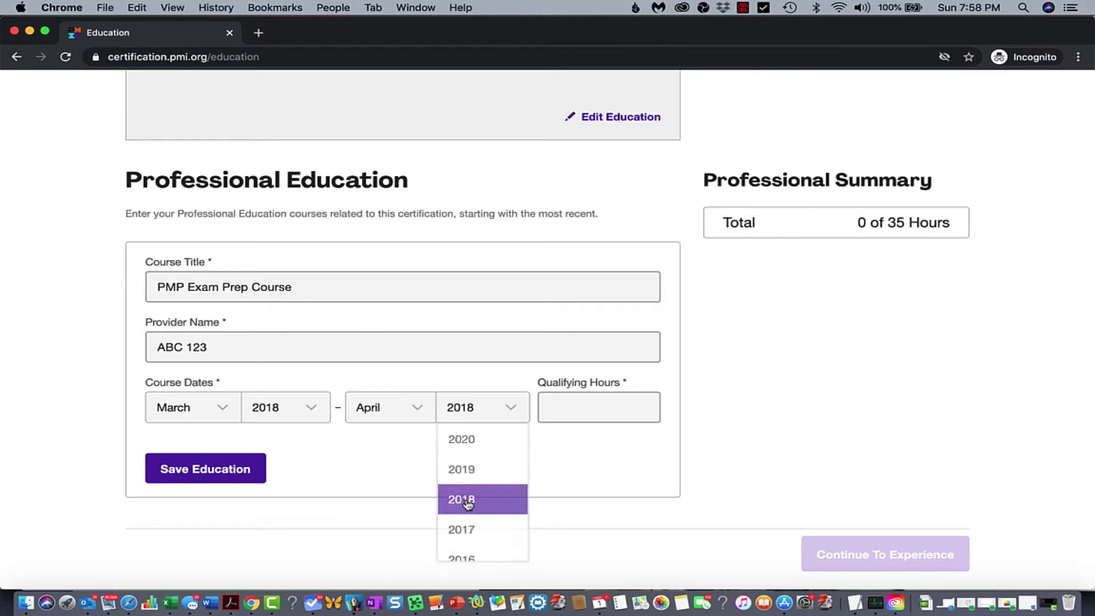
{"action": "left_click", "coordinate": [596, 405]}
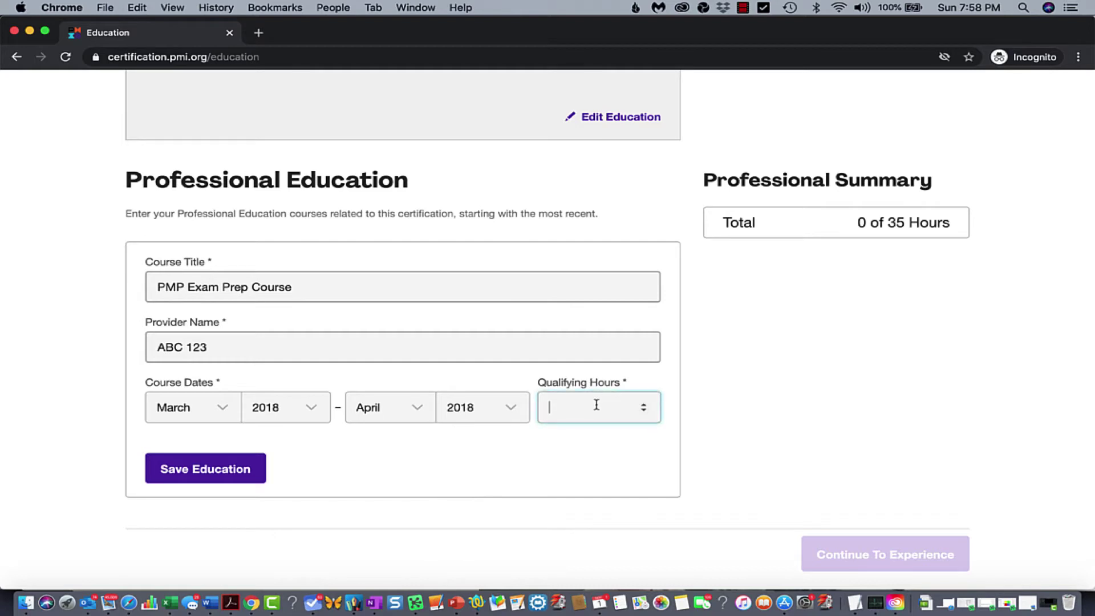
{"action": "type", "text": "40"}
Save the 40-hour course and check the Professional Summary meets the 35-hour requirement
{"action": "left_click", "coordinate": [216, 469]}
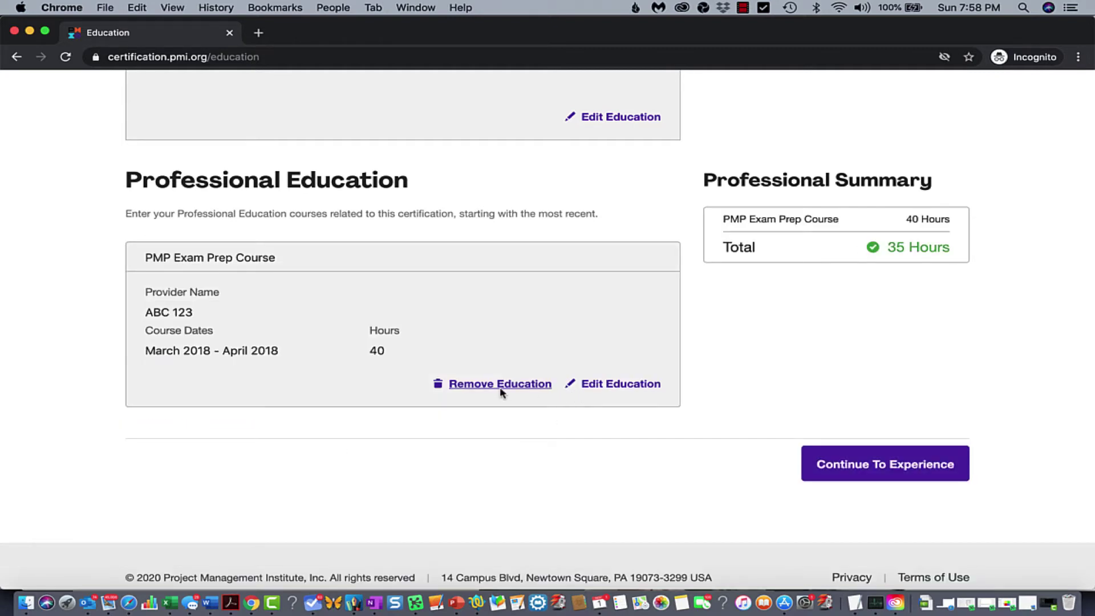
{"action": "scroll", "coordinate": [700, 430], "scroll_direction": "up", "scroll_amount": 6}
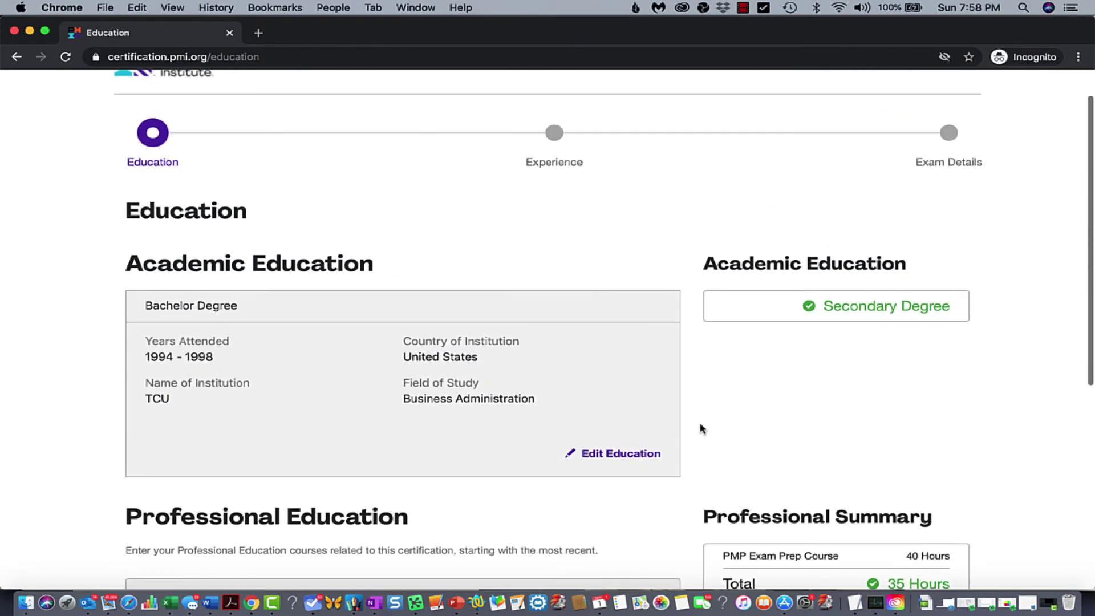
{"action": "scroll", "coordinate": [700, 429], "scroll_direction": "down", "scroll_amount": 2}
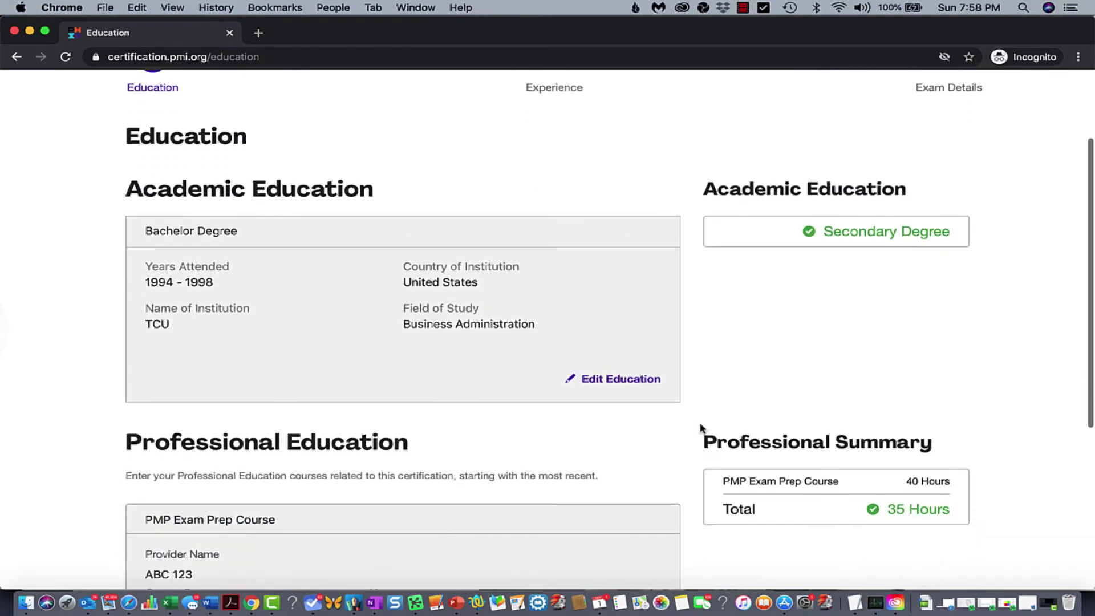
{"action": "scroll", "coordinate": [701, 429], "scroll_direction": "down", "scroll_amount": 1}
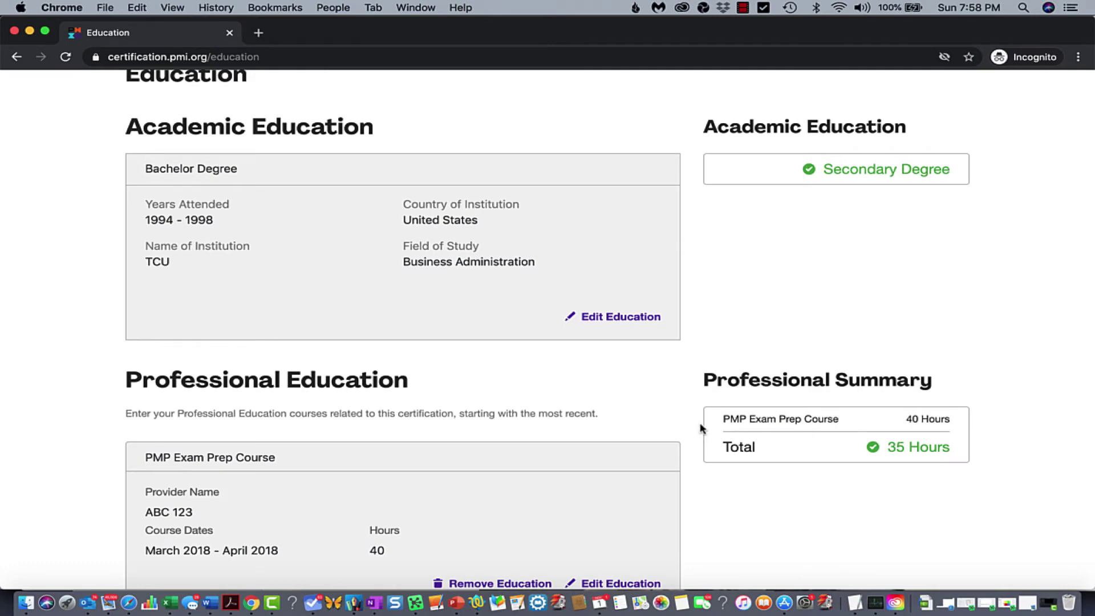
{"action": "scroll", "coordinate": [701, 430], "scroll_direction": "down", "scroll_amount": 3}
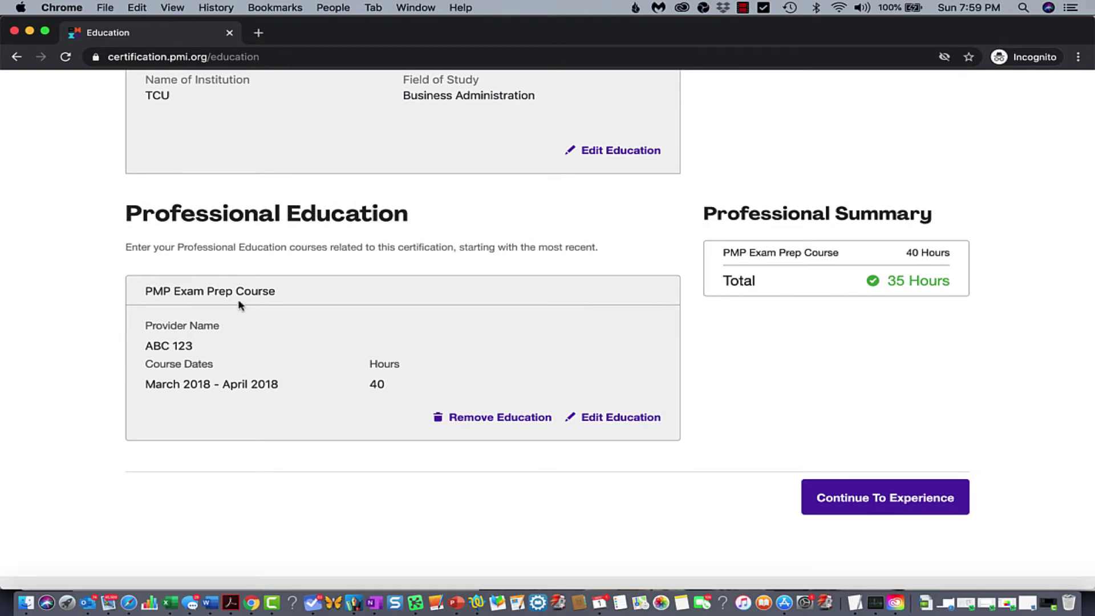
{"action": "scroll", "coordinate": [477, 319], "scroll_direction": "up", "scroll_amount": 2}
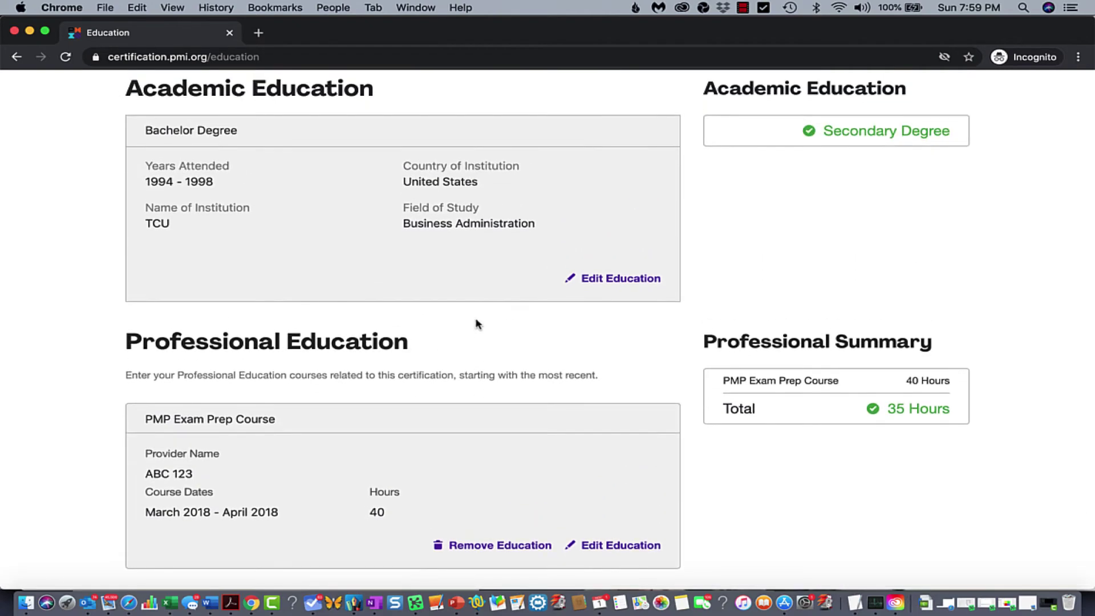
{"action": "scroll", "coordinate": [477, 324], "scroll_direction": "down", "scroll_amount": 2}
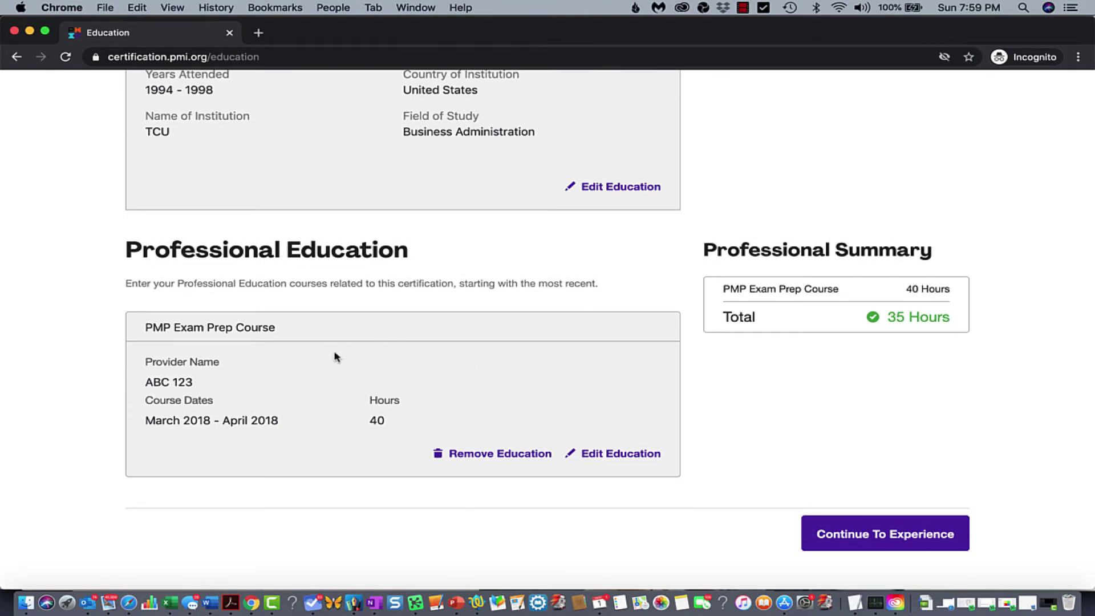
Advance to the Experience step, showing the blank project form at 0 of 36 months
{"action": "left_click", "coordinate": [846, 535]}
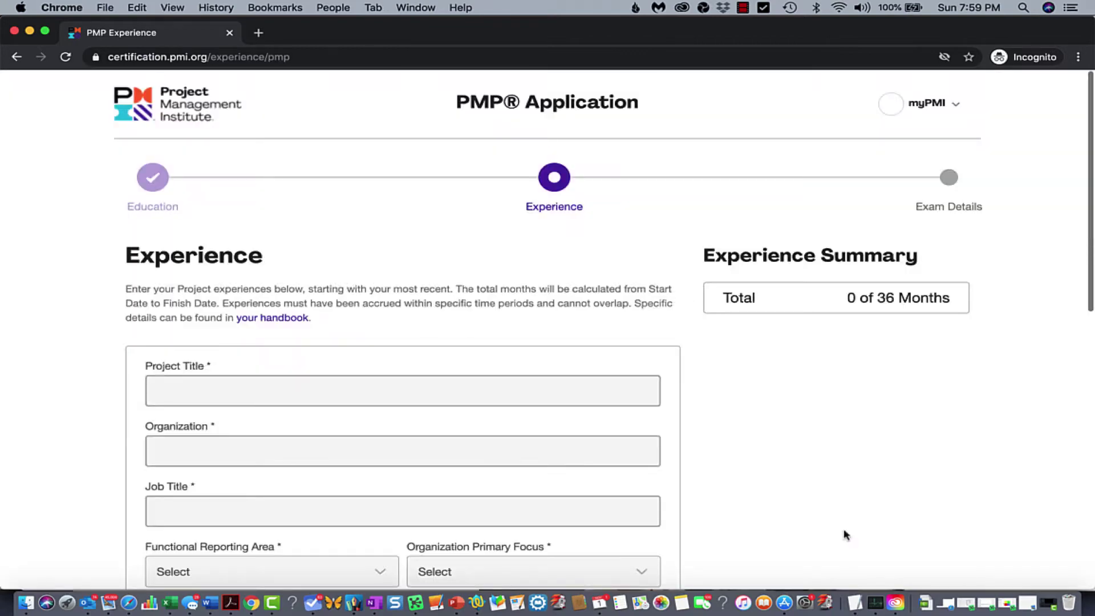
{"action": "scroll", "coordinate": [646, 314], "scroll_direction": "down", "scroll_amount": 1}
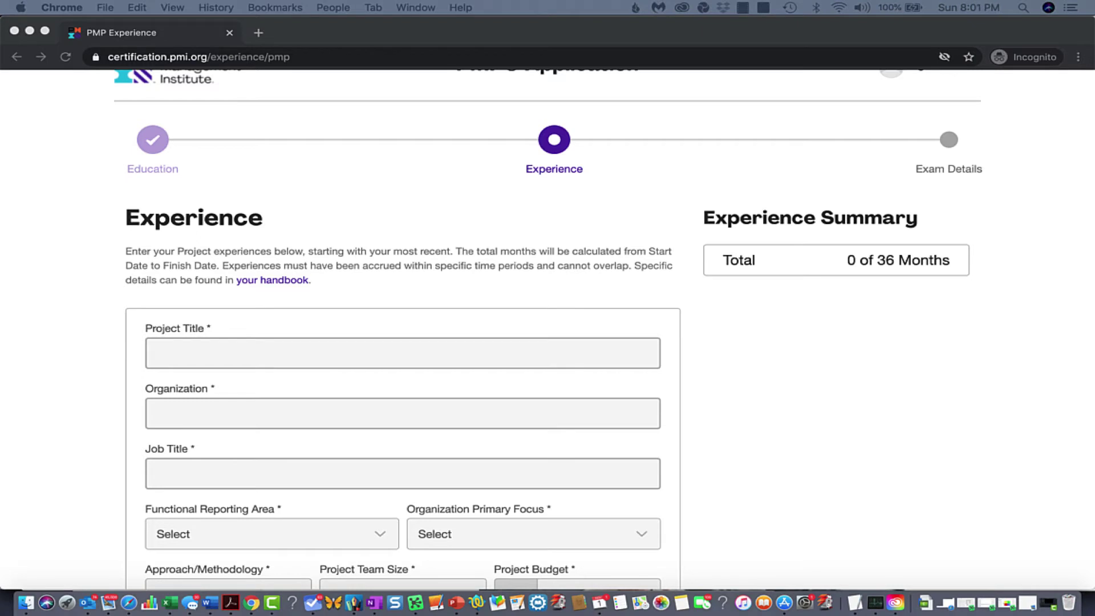
Paste 'Transition to Virtual OS Devices', 'Company XYZ' and 'Server Manager' into the title, organization and job title fields
{"action": "key", "text": "super+Tab"}
{"action": "type", "text": "Transition to Virtual OS Devices Organ"}
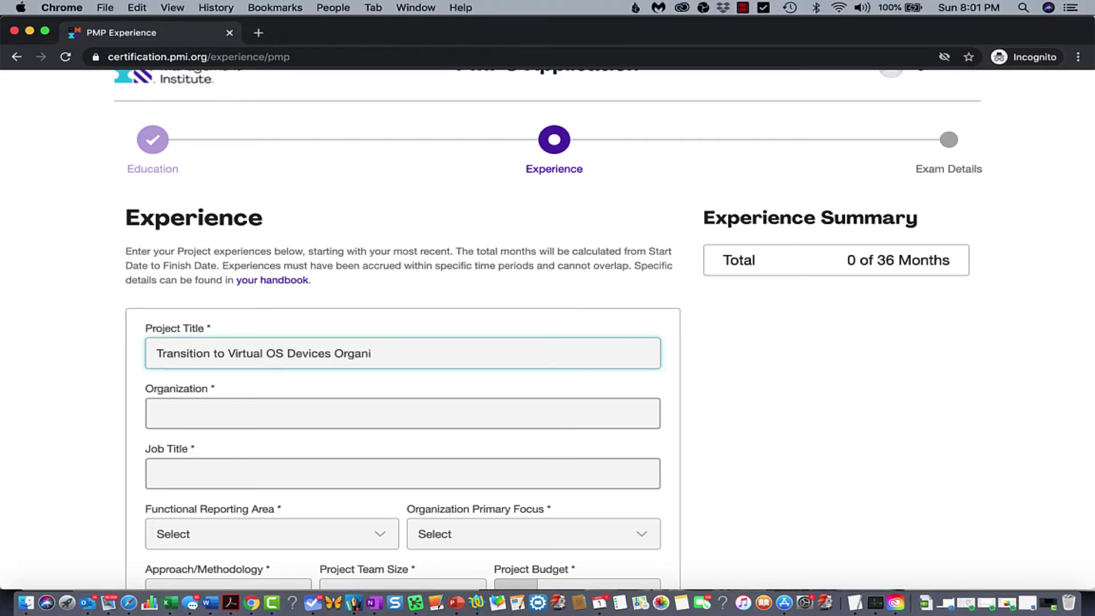
{"action": "key", "text": "BackSpace"}
{"action": "key", "text": "BackSpace"}
{"action": "key", "text": "BackSpace"}
{"action": "key", "text": "BackSpace"}
{"action": "key", "text": "BackSpace"}
{"action": "key", "text": "super+Tab"}
{"action": "key", "text": "super+Tab"}
{"action": "key", "text": "Tab"}
{"action": "type", "text": "Company XYZ"}
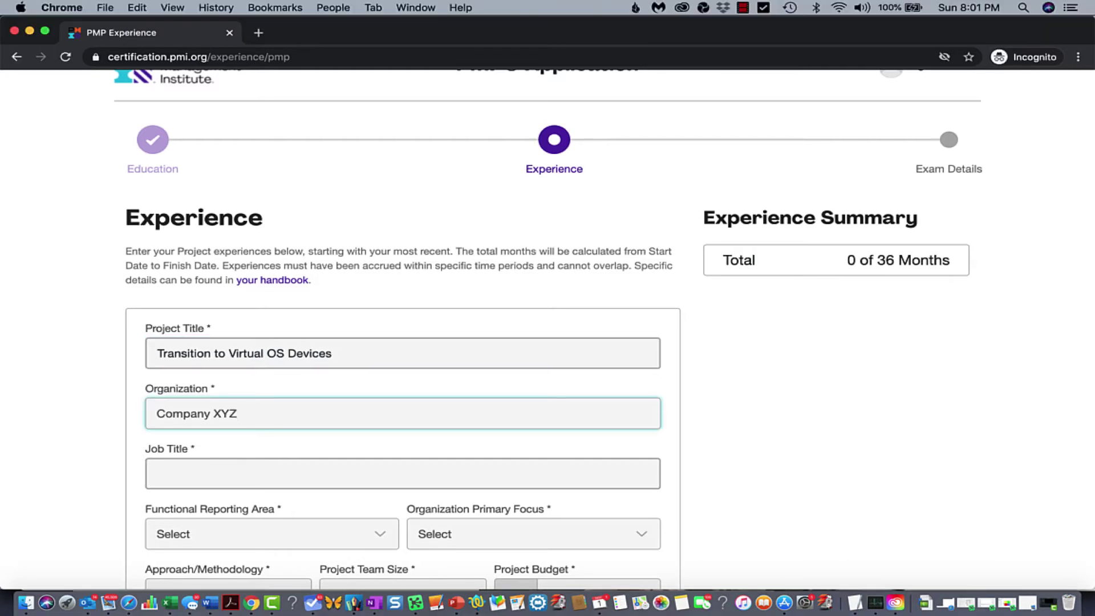
{"action": "key", "text": "super+Tab"}
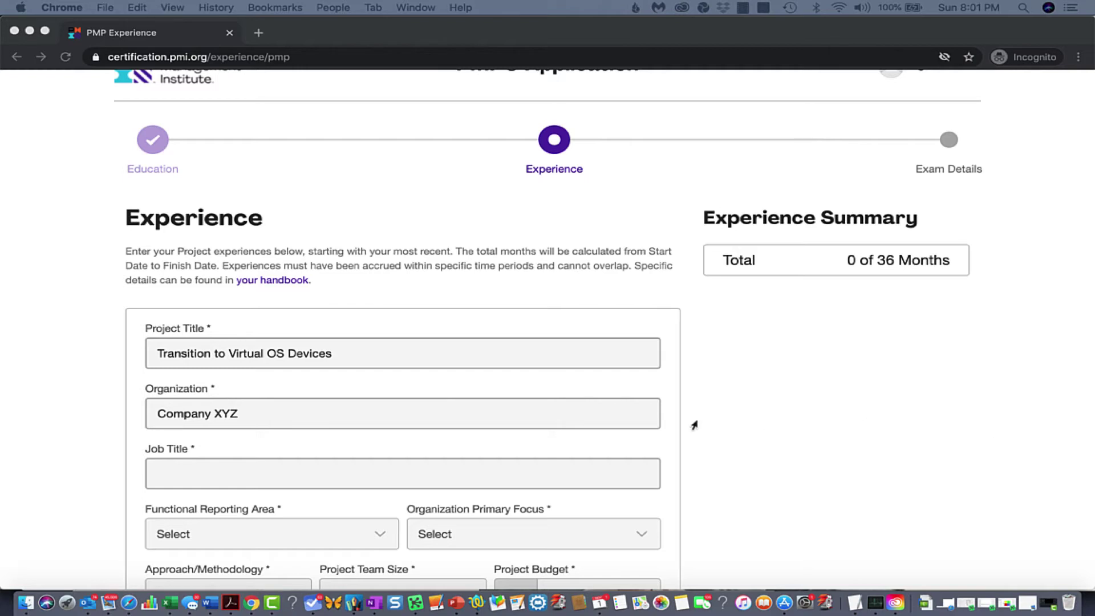
{"action": "key", "text": "super+Tab"}
{"action": "left_click", "coordinate": [277, 475]}
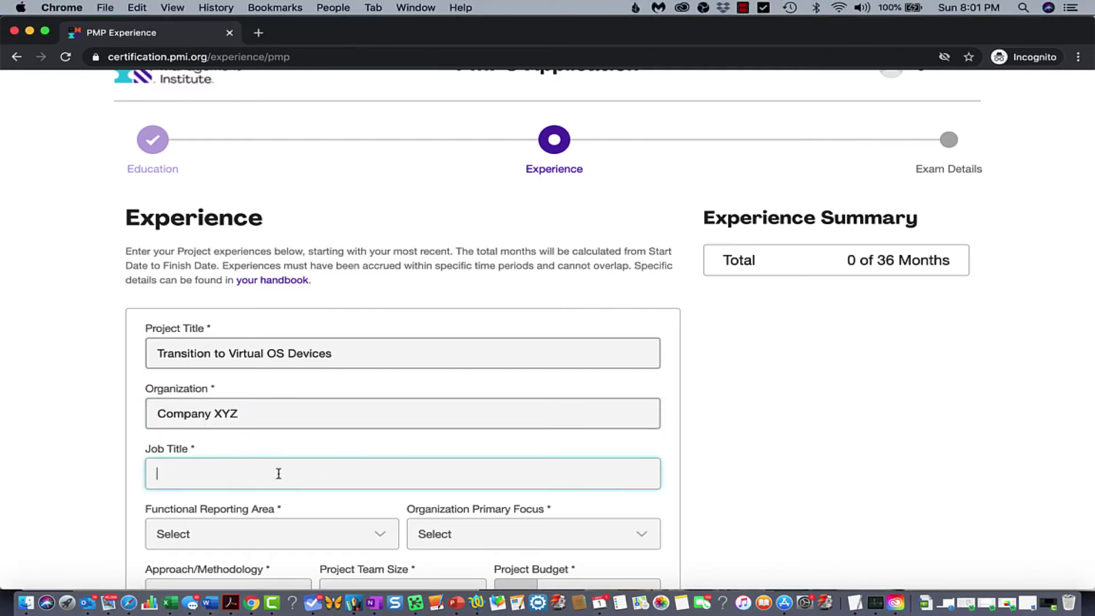
{"action": "type", "text": "Server Manager"}
{"action": "scroll", "coordinate": [270, 500], "scroll_direction": "down", "scroll_amount": 5}
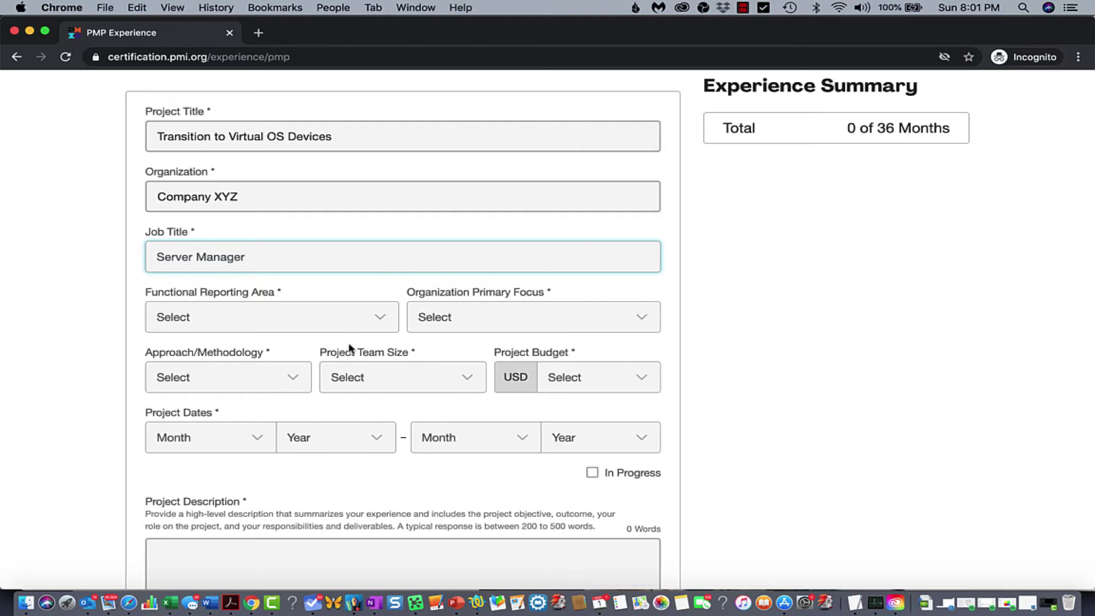
Choose 'IT or IS' as the Functional Reporting Area
{"action": "left_click", "coordinate": [285, 320]}
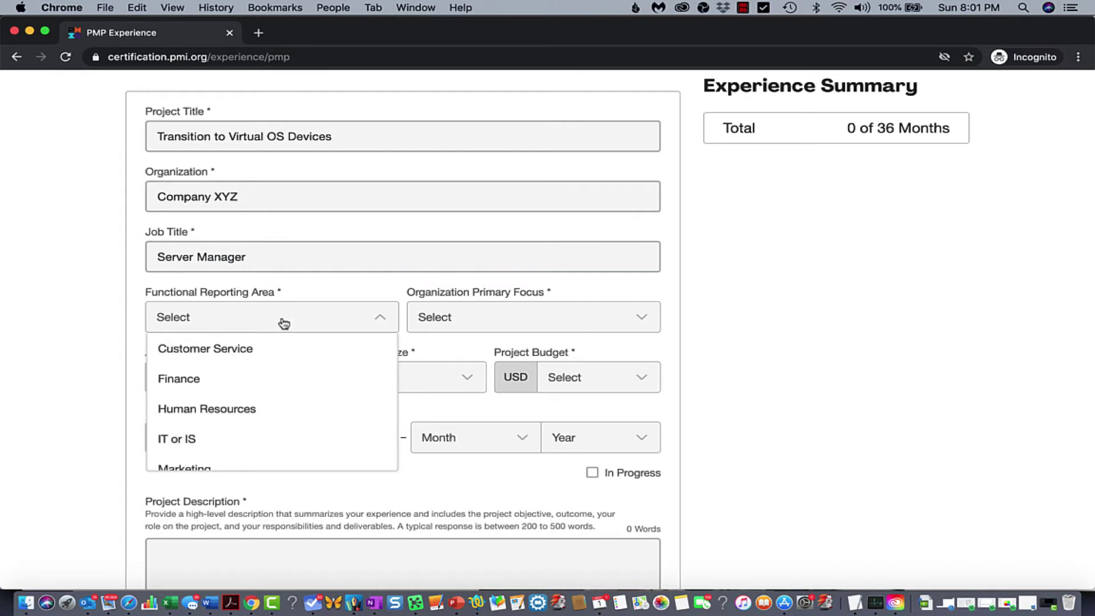
{"action": "scroll", "coordinate": [286, 354], "scroll_direction": "down", "scroll_amount": 5}
{"action": "scroll", "coordinate": [286, 354], "scroll_direction": "down", "scroll_amount": 3}
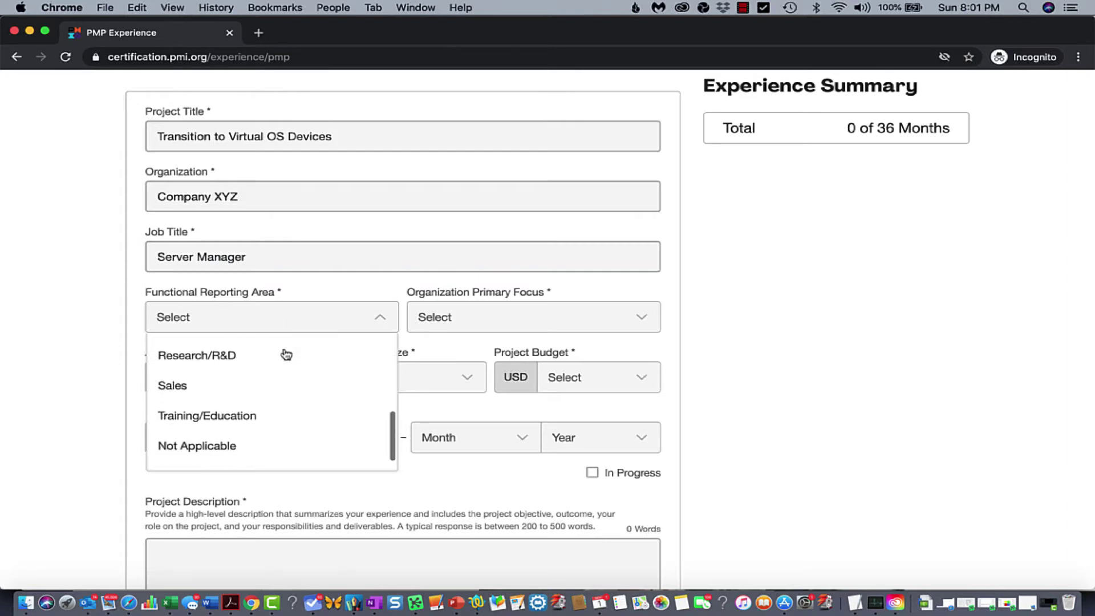
{"action": "scroll", "coordinate": [286, 354], "scroll_direction": "up", "scroll_amount": 8}
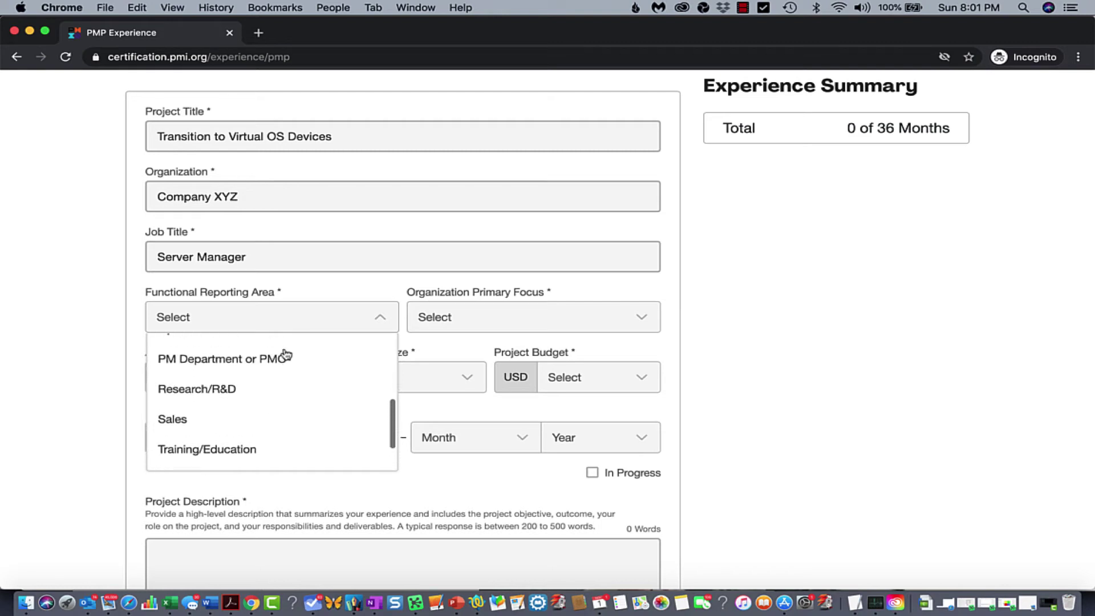
{"action": "scroll", "coordinate": [285, 354], "scroll_direction": "up", "scroll_amount": 3}
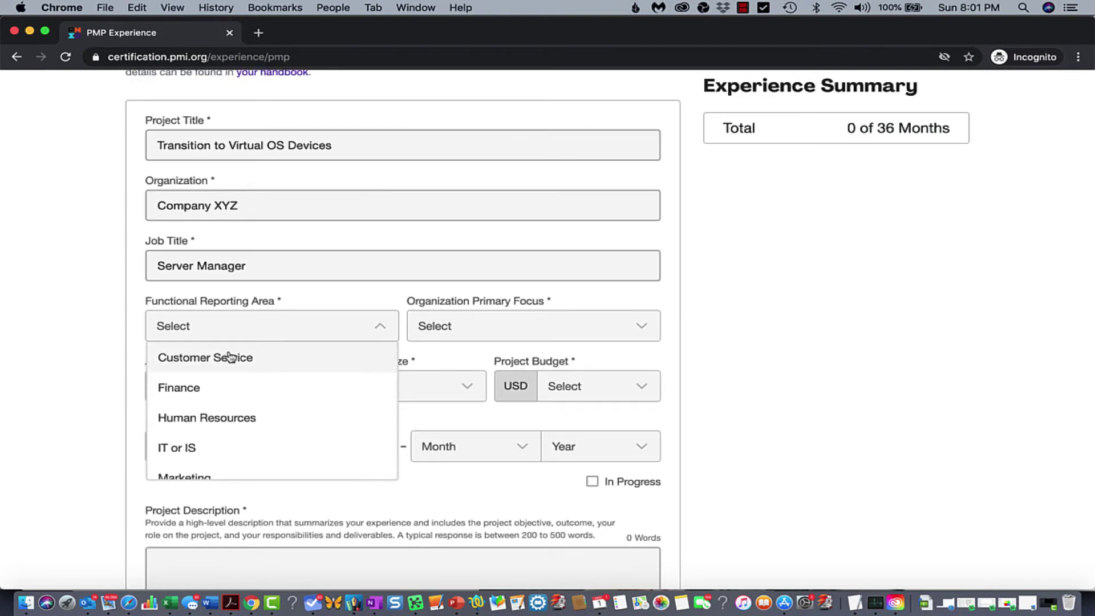
{"action": "left_click", "coordinate": [184, 450]}
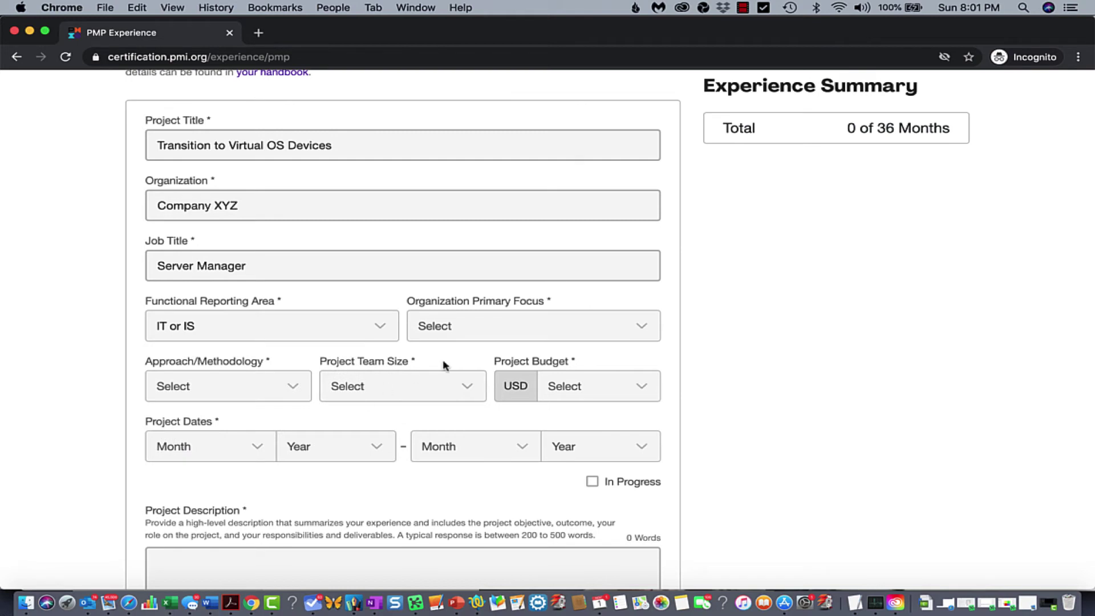
Set the Organization Primary Focus to 'Information Technology'
{"action": "left_click", "coordinate": [482, 335]}
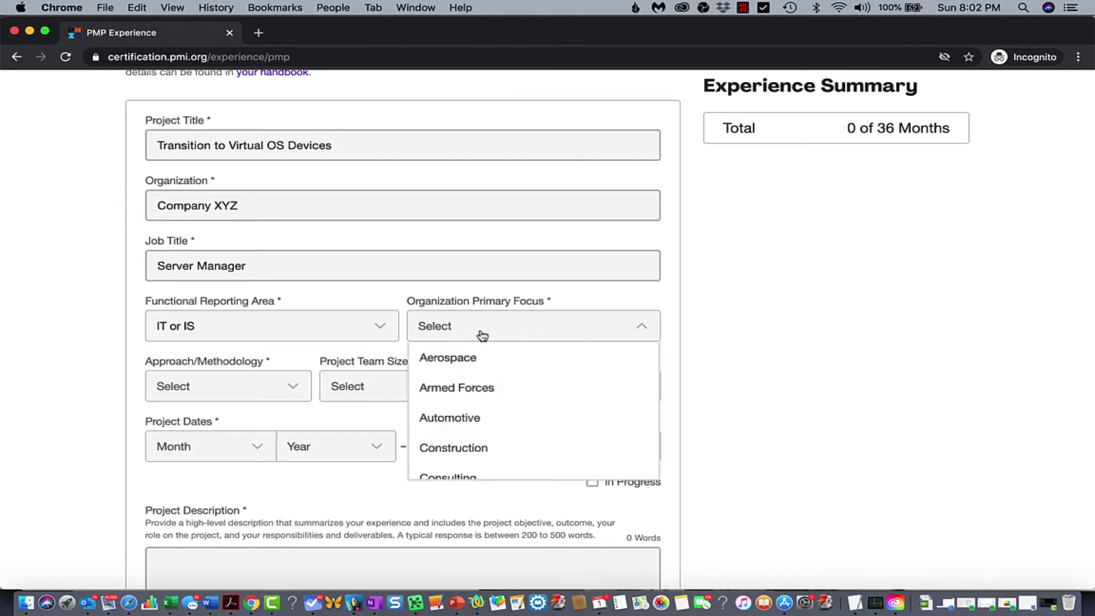
{"action": "scroll", "coordinate": [516, 404], "scroll_direction": "down", "scroll_amount": 1}
{"action": "scroll", "coordinate": [518, 406], "scroll_direction": "down", "scroll_amount": 1}
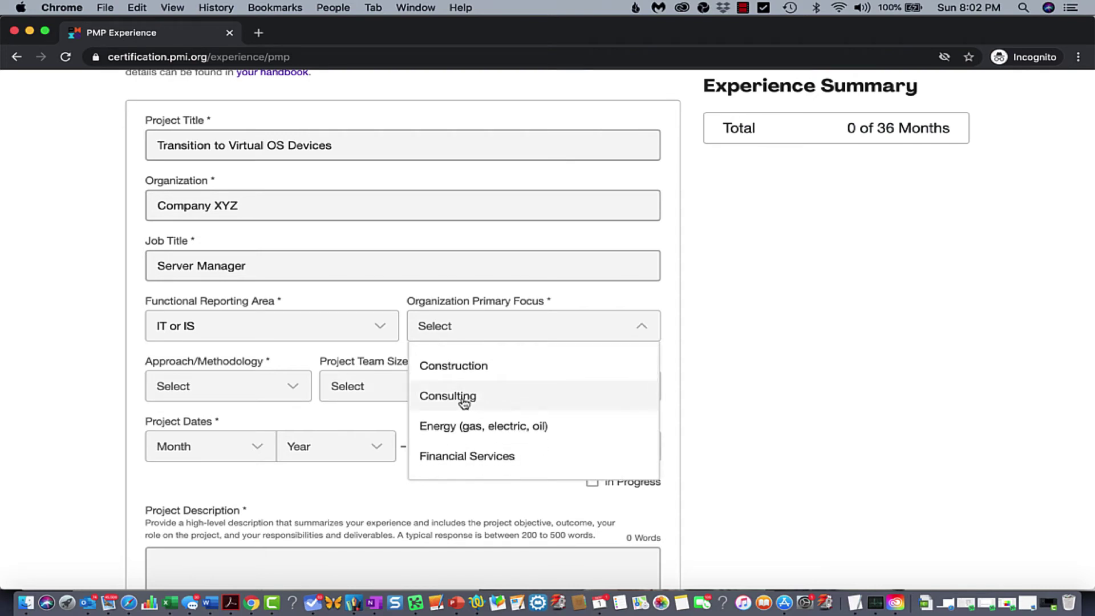
{"action": "scroll", "coordinate": [463, 403], "scroll_direction": "down", "scroll_amount": 3}
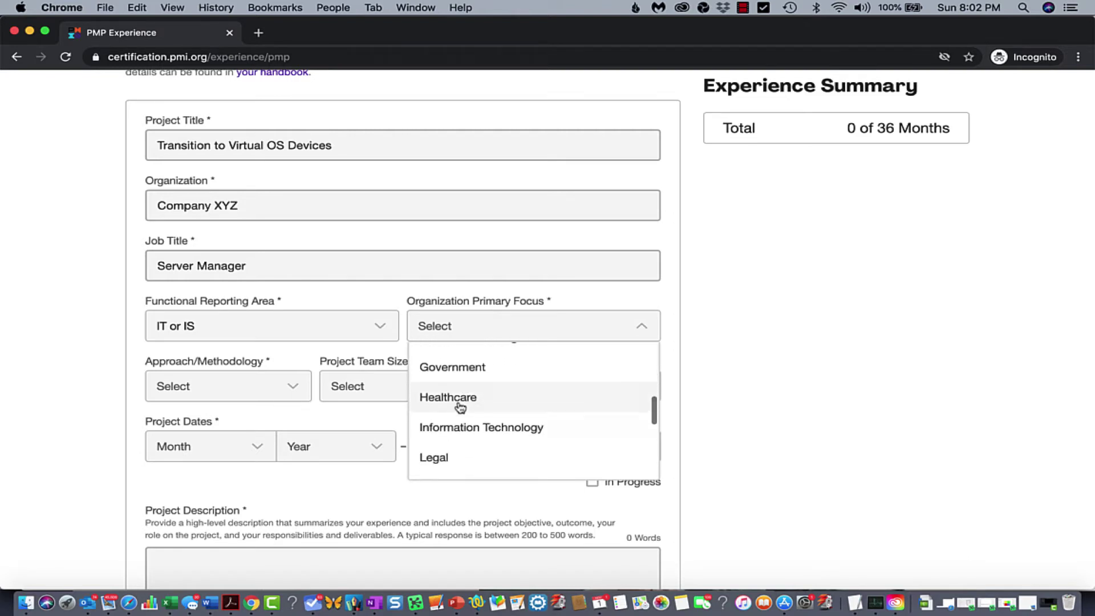
{"action": "left_click", "coordinate": [456, 433]}
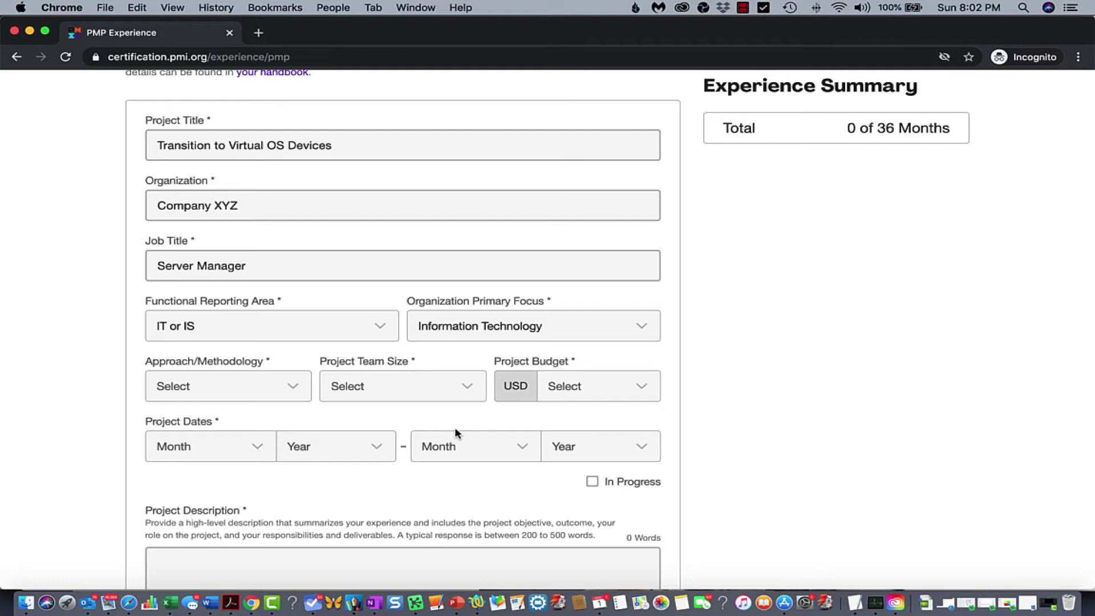
{"action": "left_click", "coordinate": [237, 393]}
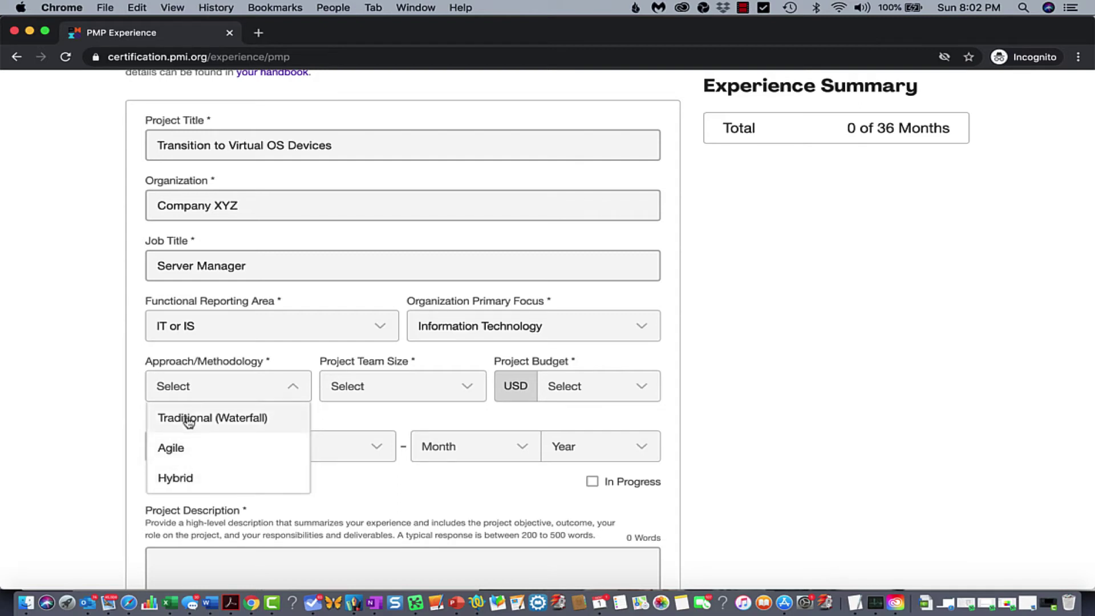
Set Approach/Methodology to Hybrid and Project Team Size to '5 to 9'
{"action": "left_click", "coordinate": [181, 482]}
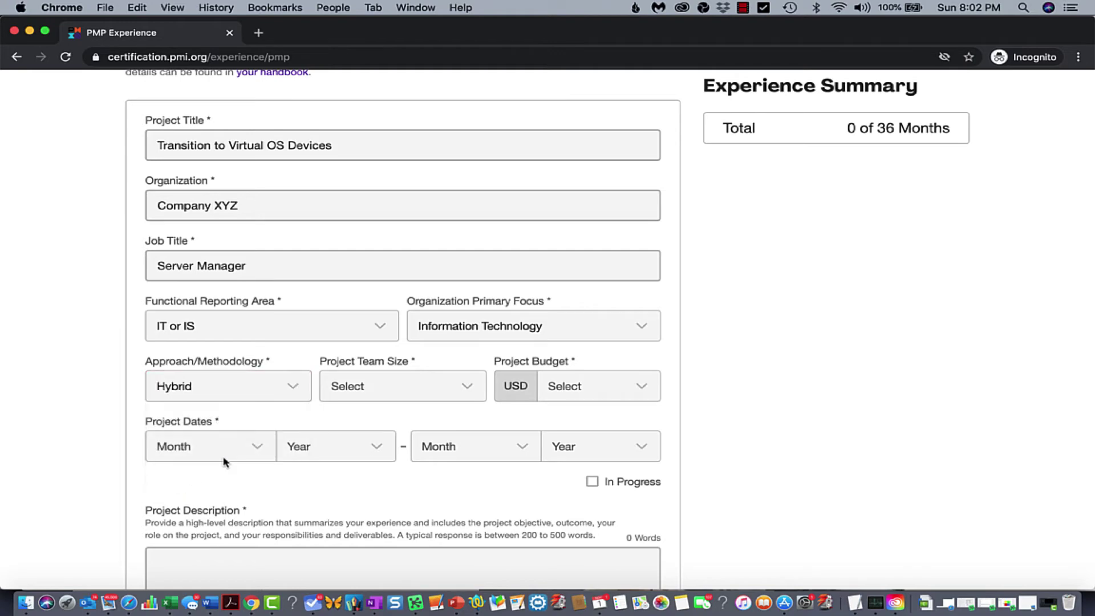
{"action": "left_click", "coordinate": [402, 398]}
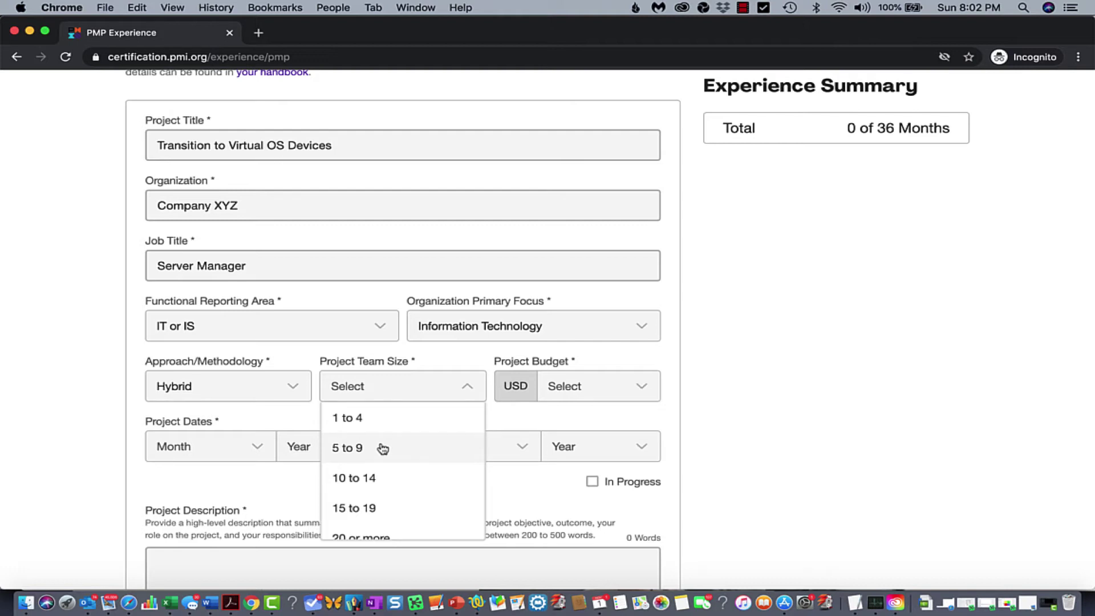
{"action": "left_click", "coordinate": [351, 451]}
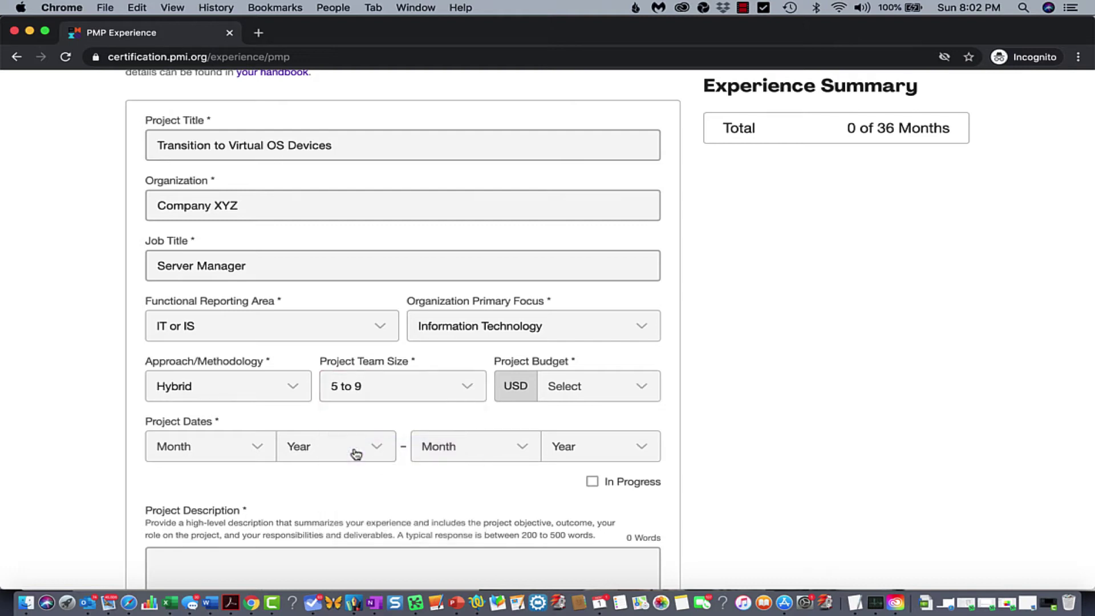
{"action": "left_click", "coordinate": [586, 386]}
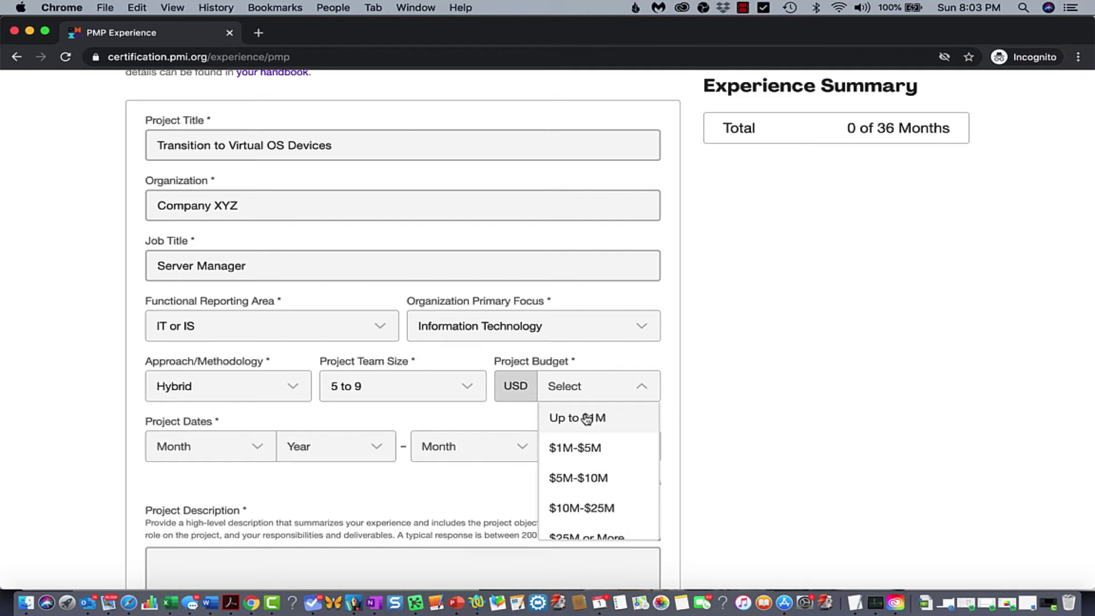
Choose 'Up to $1M' as the Project Budget
{"action": "left_click", "coordinate": [587, 420]}
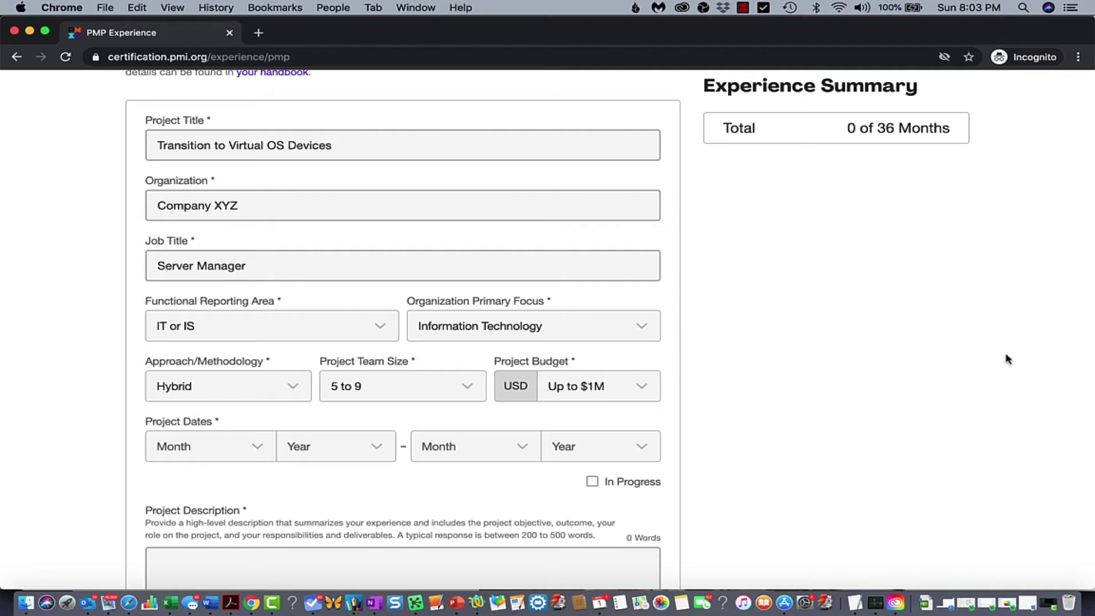
Set the project start to February 2017 and tick In Progress
{"action": "left_click", "coordinate": [209, 453]}
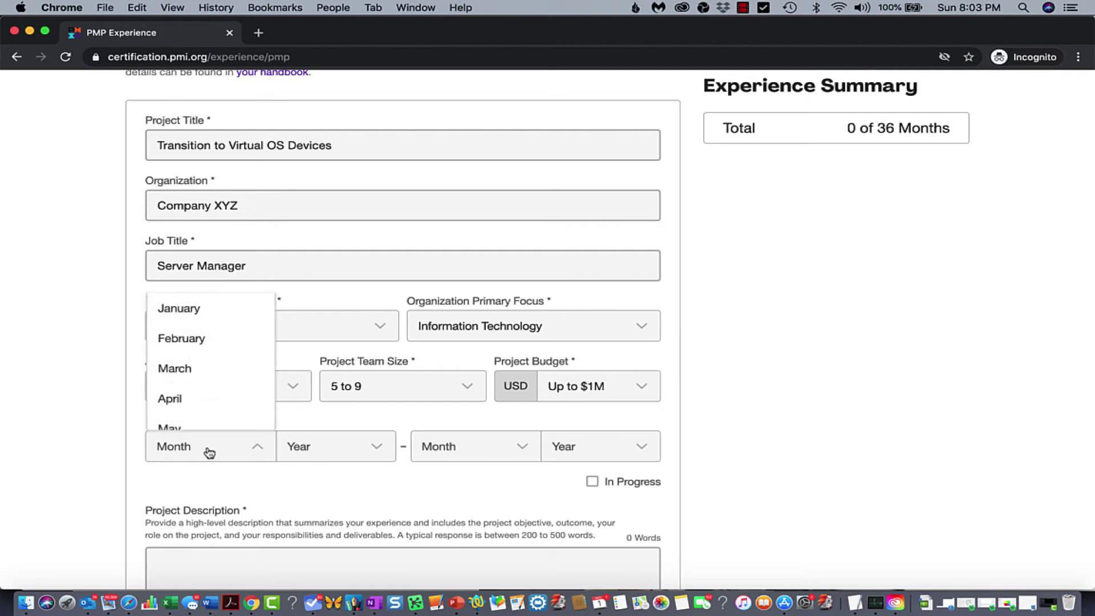
{"action": "left_click", "coordinate": [193, 341]}
{"action": "left_click", "coordinate": [330, 447]}
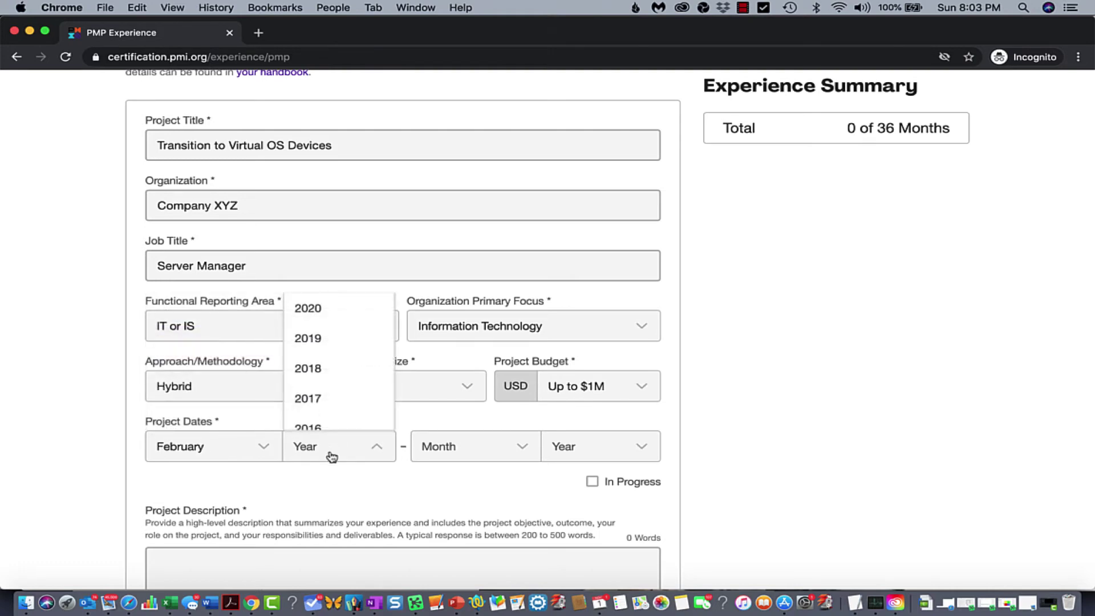
{"action": "left_click", "coordinate": [333, 408]}
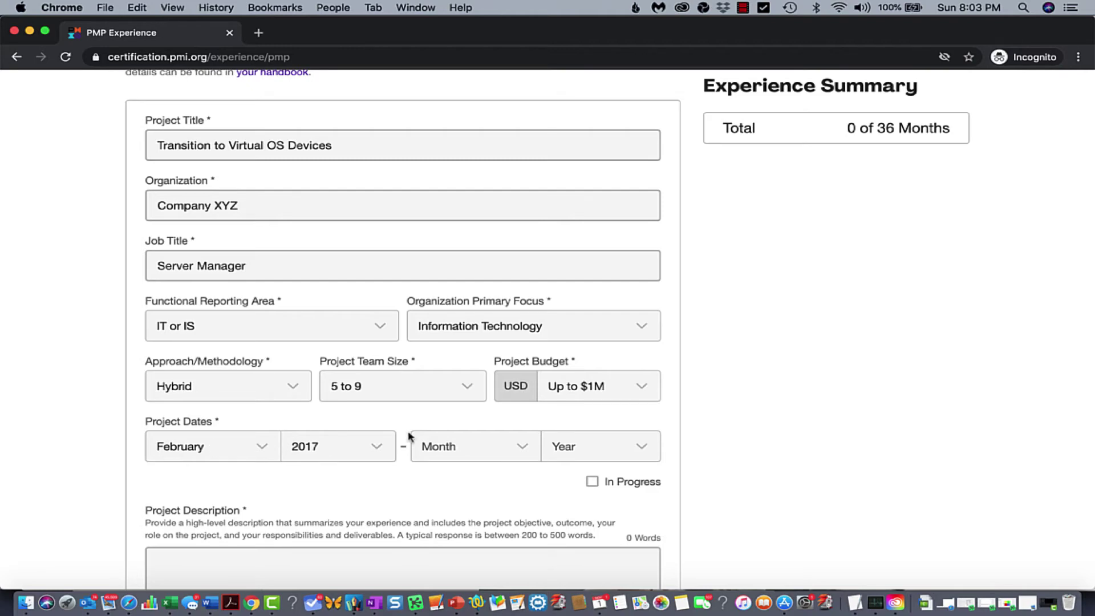
{"action": "left_click", "coordinate": [451, 454]}
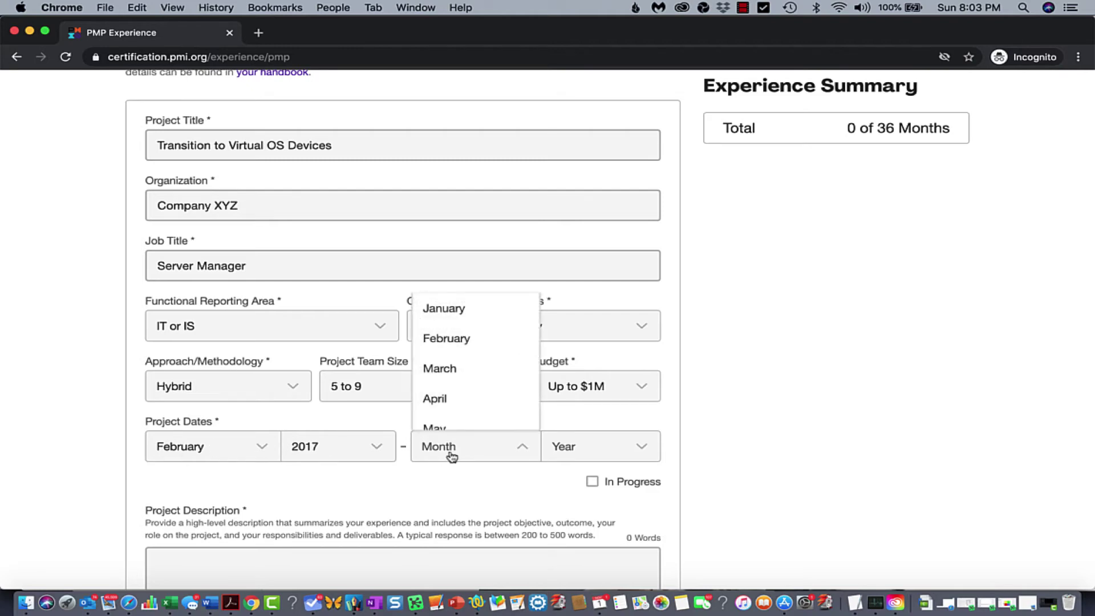
{"action": "left_click", "coordinate": [592, 483]}
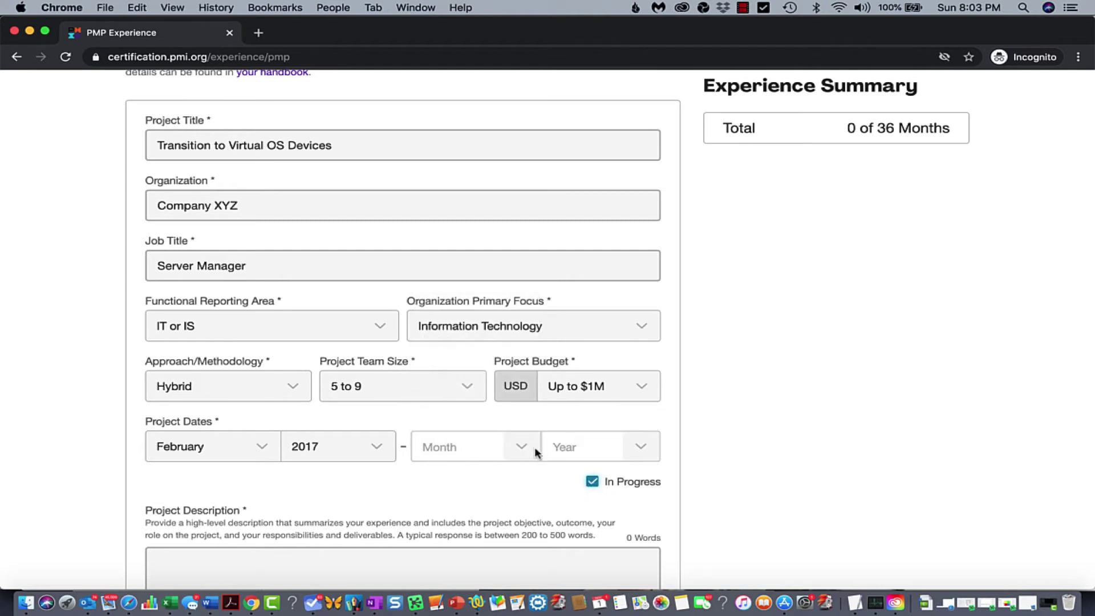
{"action": "scroll", "coordinate": [432, 481], "scroll_direction": "down", "scroll_amount": 2}
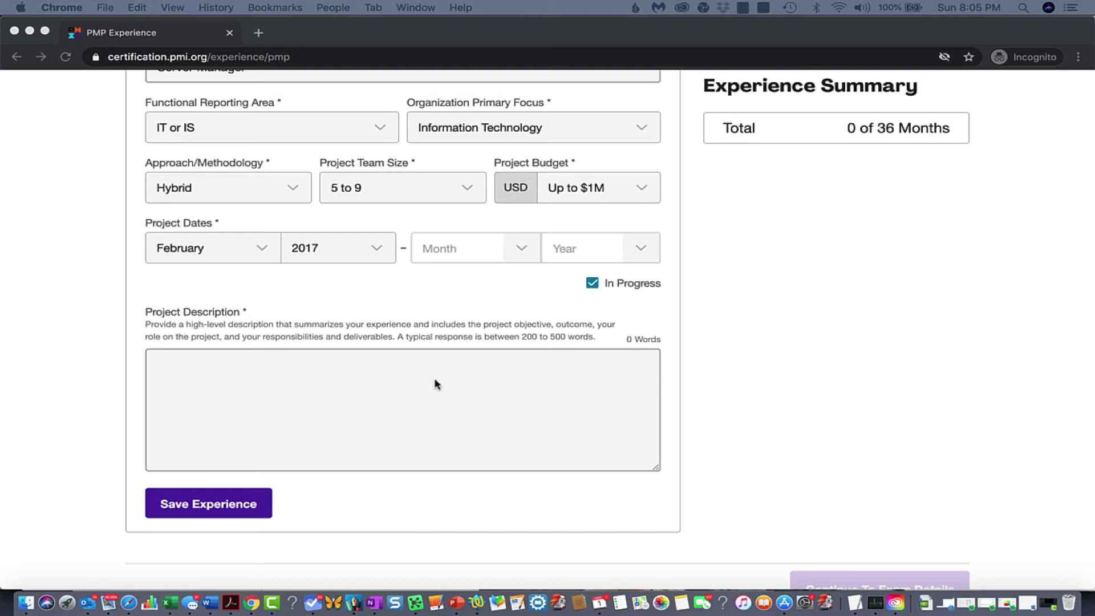
Paste the Experiences summary and Project Objectives paragraph into Project Description, reaching 129 words
{"action": "left_click", "coordinate": [412, 373]}
{"action": "left_click", "coordinate": [350, 372]}
{"action": "type", "text": "Experiences: After formally accepting the project and understanding the Project Charter, identified assumptions and constraints, identified and engaged Stakeholders. Created product breakdown structure, defined scope, and met with the team members to create the project management plan, and developed the Schedule. Communicated with the stakeholders with via meetings, emails, or delivery of high-level milestones reporting. Identified Risks, measured the quality, via data and information reports, and evaluated change requests. Received testing and validating of applications, promoting through various lanes to installation, production, and then closure of the projects."}
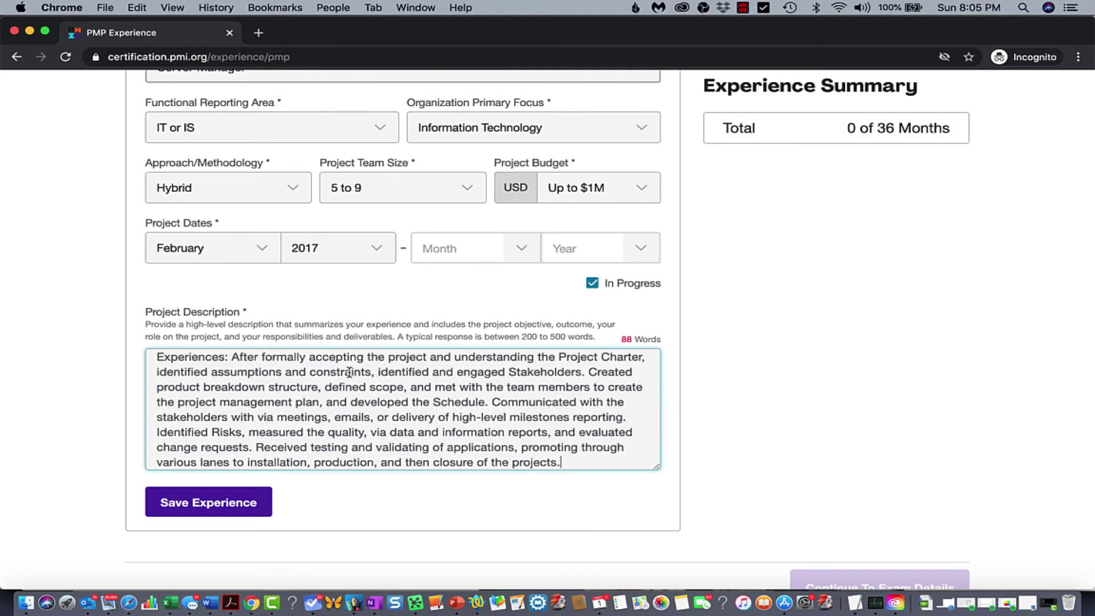
{"action": "scroll", "coordinate": [350, 371], "scroll_direction": "down", "scroll_amount": 1}
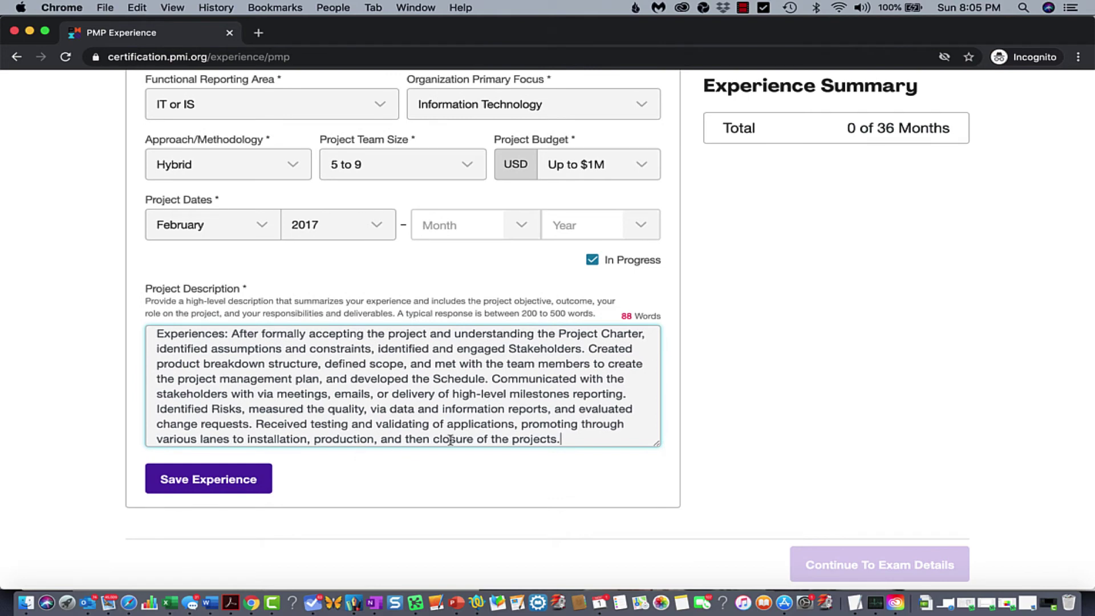
{"action": "key", "text": "Return"}
{"action": "key", "text": "Return"}
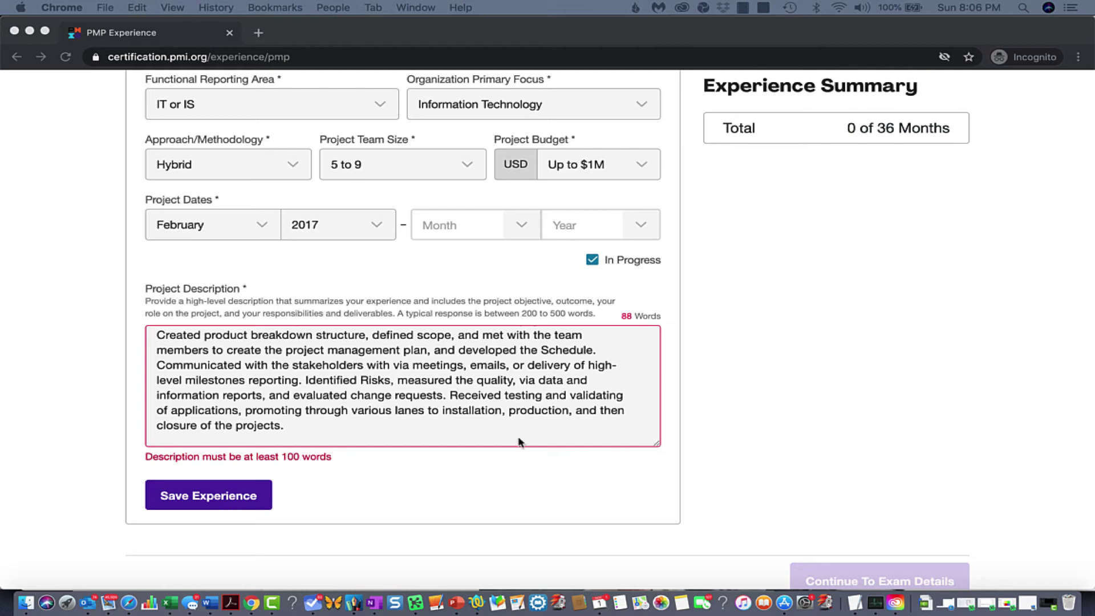
{"action": "left_click", "coordinate": [344, 437]}
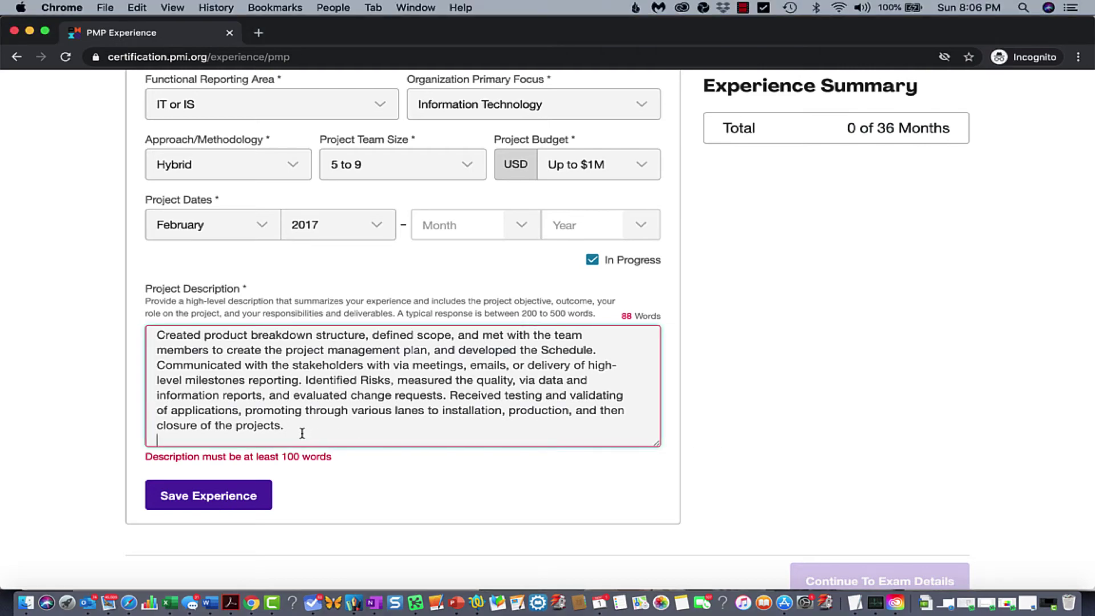
{"action": "key", "text": "Return"}
{"action": "type", "text": "Project Objectives: Remediate & migrate VMs (Virtual Machine) and/or Physical Servers for multiple server types, host names, and applications off various platforms to virtual OS devices. Capacity planning, sizing, and validation/sign-off testing for successful migrations. Finally decommissioning un-supported servers and applications."}
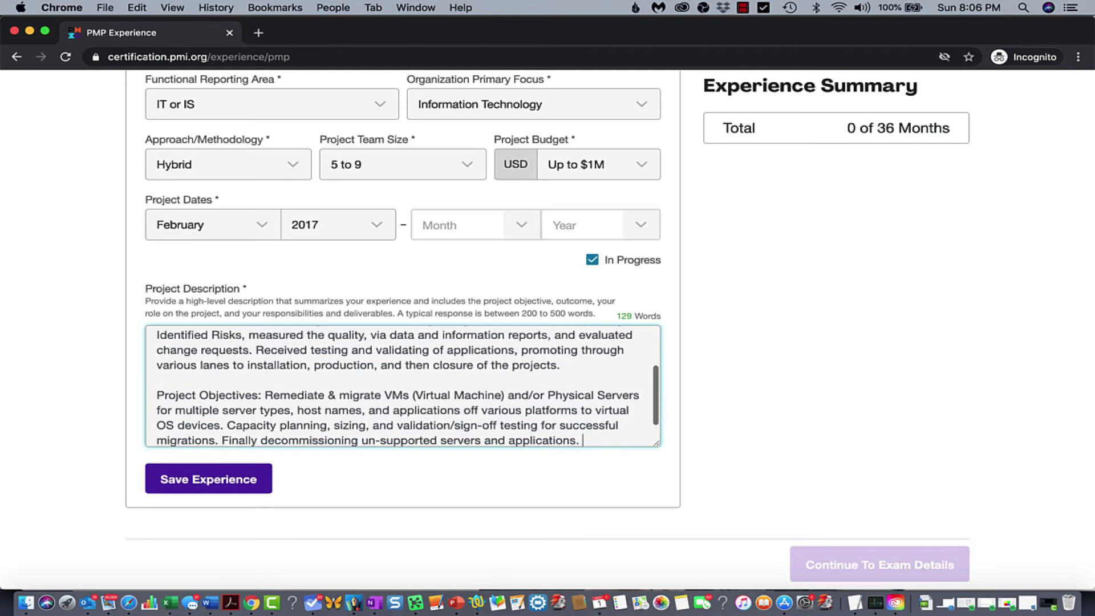
{"action": "key", "text": "Return"}
{"action": "key", "text": "Return"}
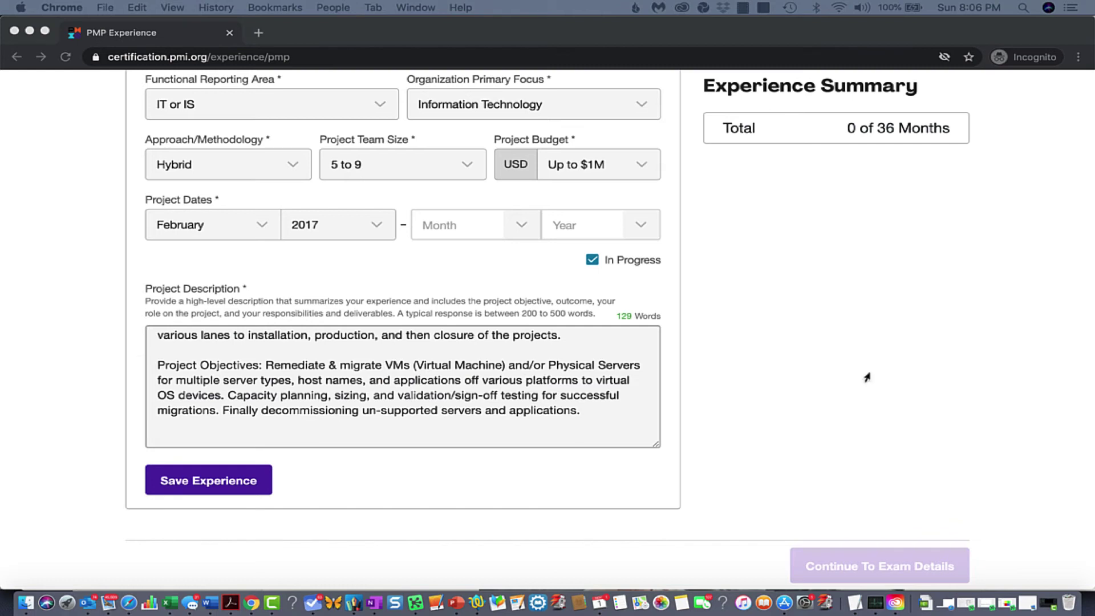
Append the Outcome and Role on the Project paragraphs to the project description
{"action": "left_click", "coordinate": [180, 443]}
{"action": "type", "text": "Outcome: Successfully migrated to virtual OS devices, host names, and/or applications, or un-mapped Application Owners' servers off VMs (Virtual Machine) and/or Physical Hardware."}
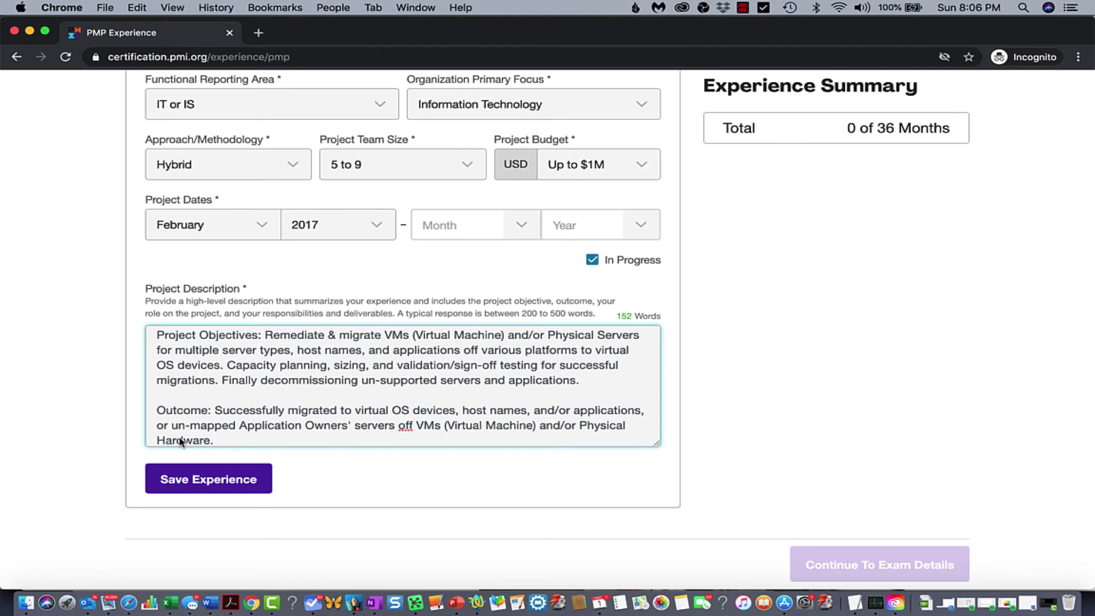
{"action": "key", "text": "Return"}
{"action": "key", "text": "Return"}
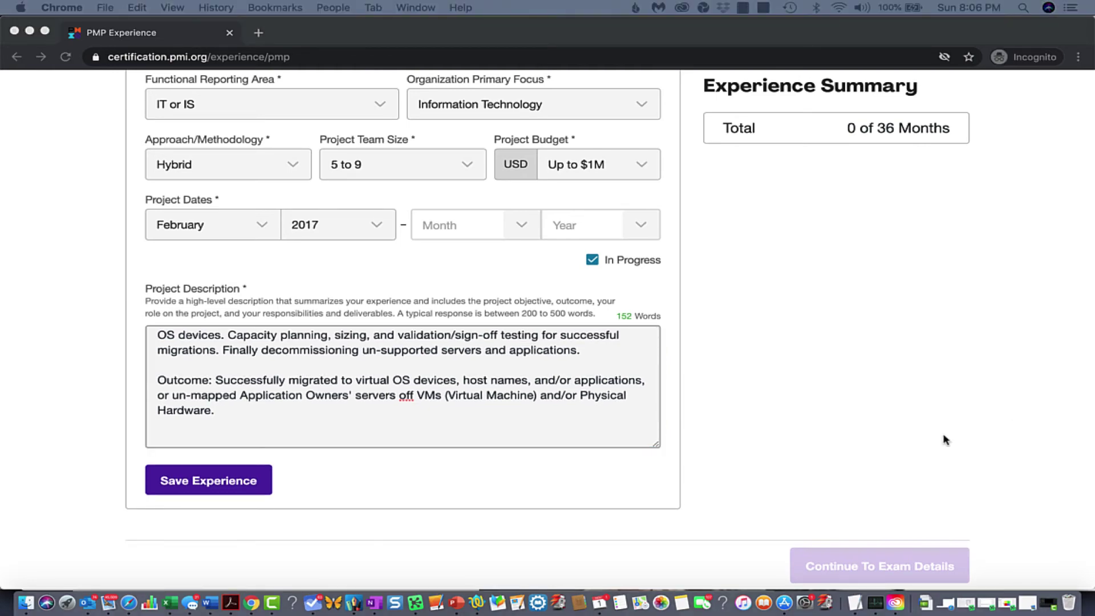
{"action": "left_click", "coordinate": [162, 439]}
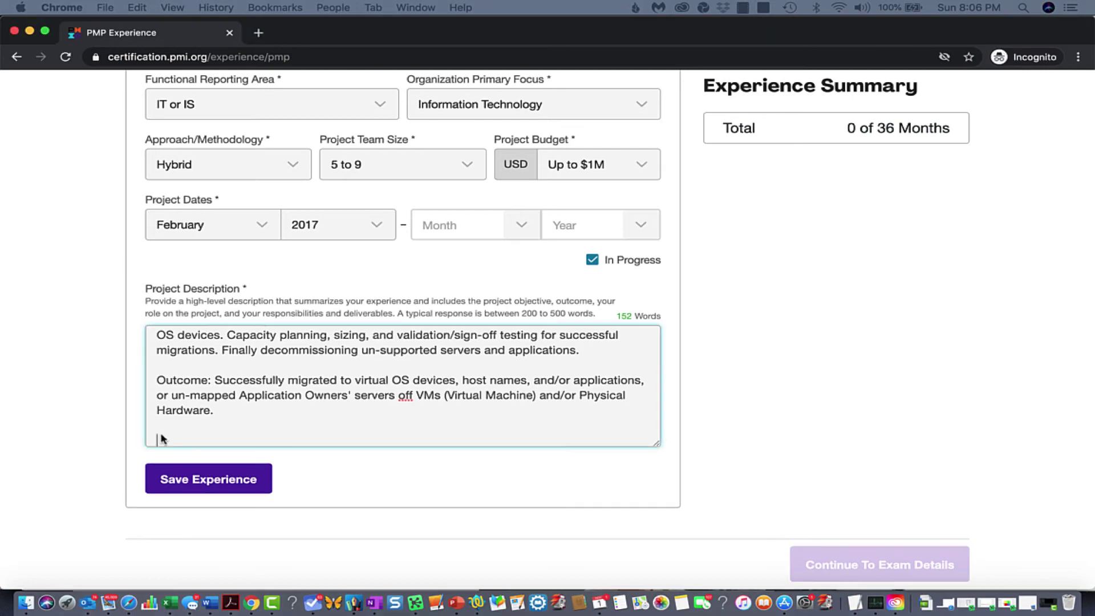
{"action": "type", "text": "Role on the Project: As the Server Manager, led a specific body of work from initiating to implementation, and closure. Understood and analyze the current state of the client's hardware and software configuration, provided interpersonal skills, and excellent communication monitoring, identifying risks, and Stakeholders management."}
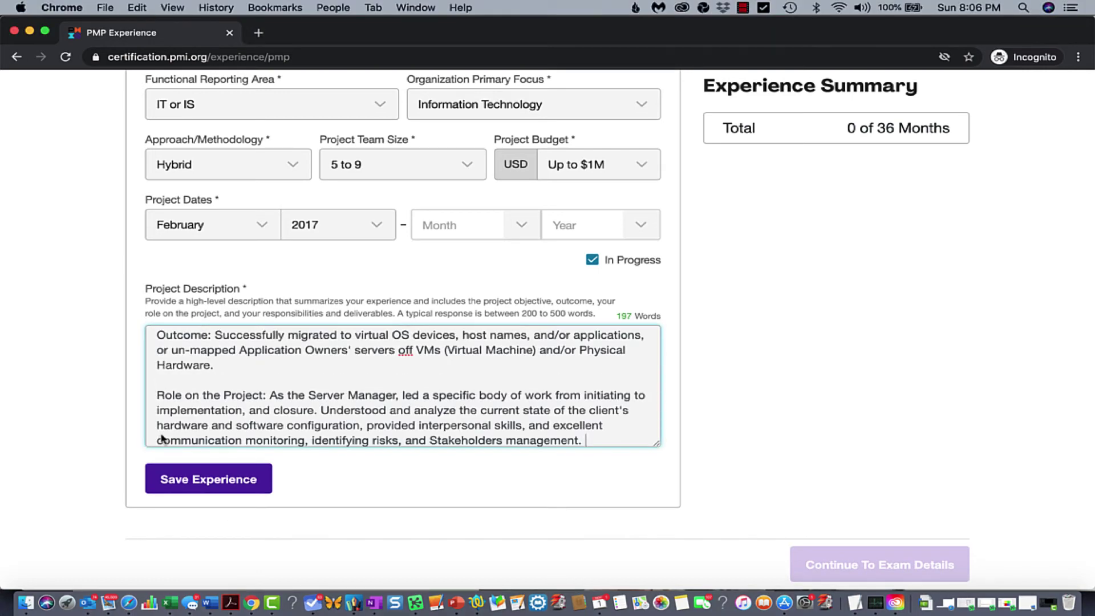
{"action": "key", "text": "Return"}
{"action": "key", "text": "Return"}
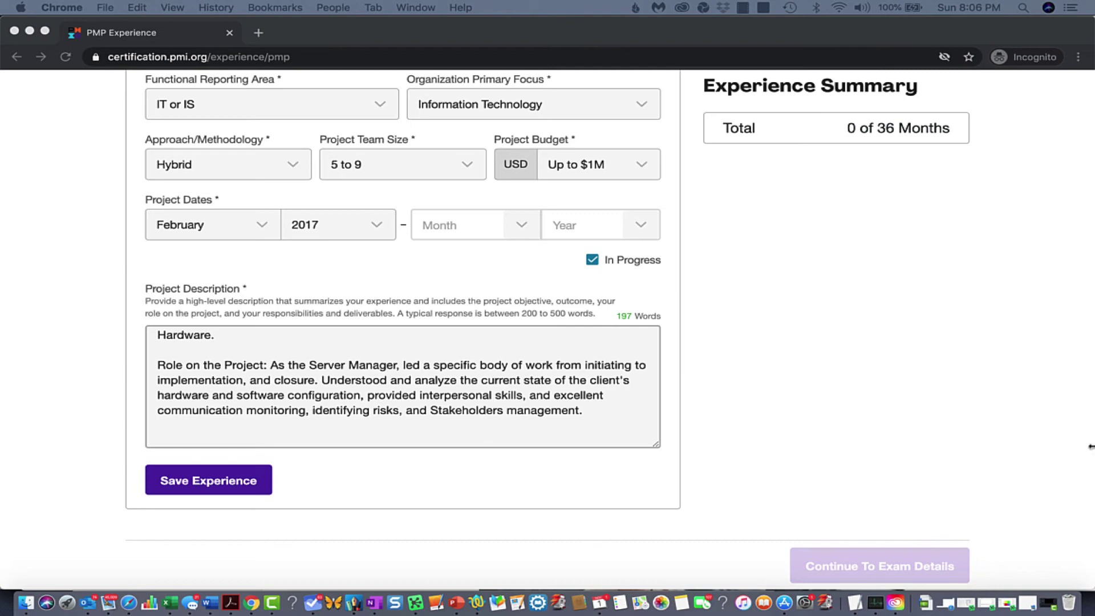
Append the Responsibilities and Deliverables paragraphs, bringing the description to 302 words
{"action": "left_click", "coordinate": [162, 443]}
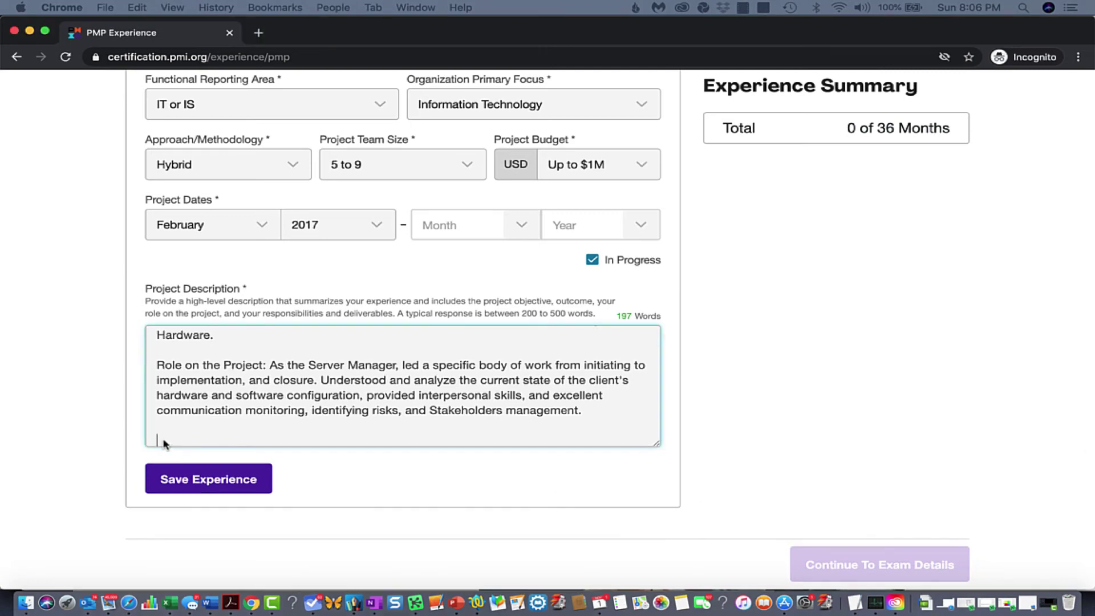
{"action": "type", "text": "Responsibilities: Took ownership of the project, applied expert PMI Process Groups/Knowledge Areas, identified/engaged/communicated the roles and responsibilities of the stakeholders, created and presented the project plan, identified risks, presented the schedule plan and tasks, and the final project objective."}
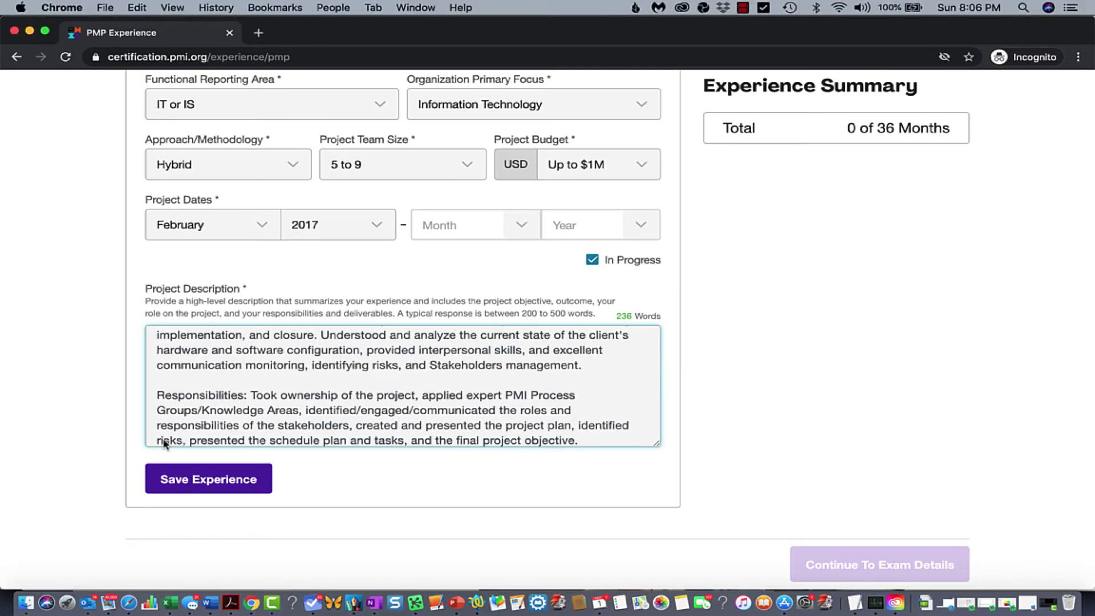
{"action": "key", "text": "Return"}
{"action": "key", "text": "Return"}
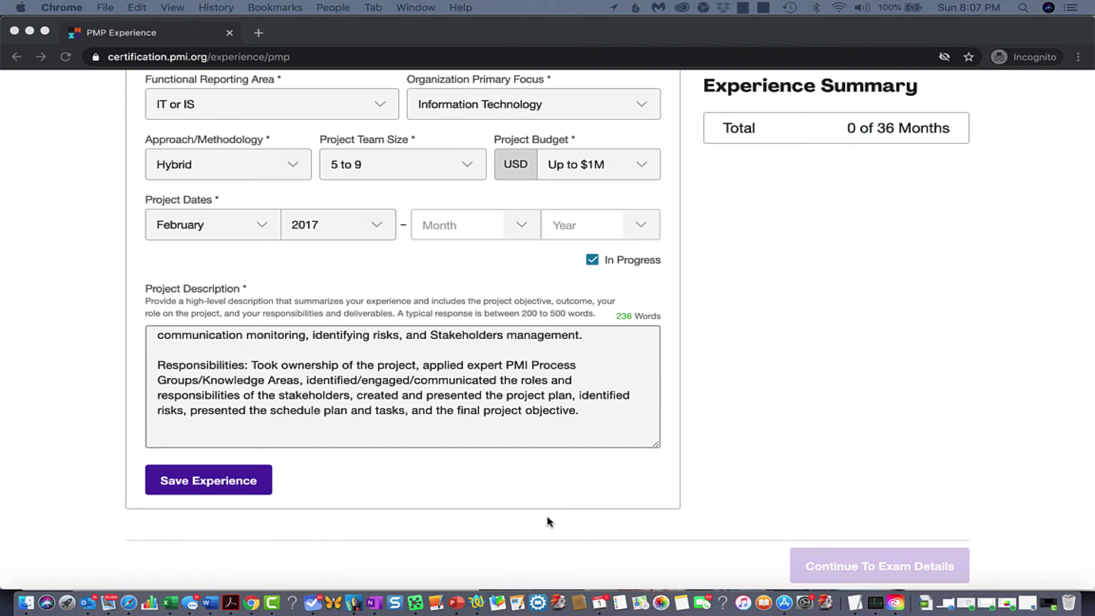
{"action": "left_click", "coordinate": [172, 440]}
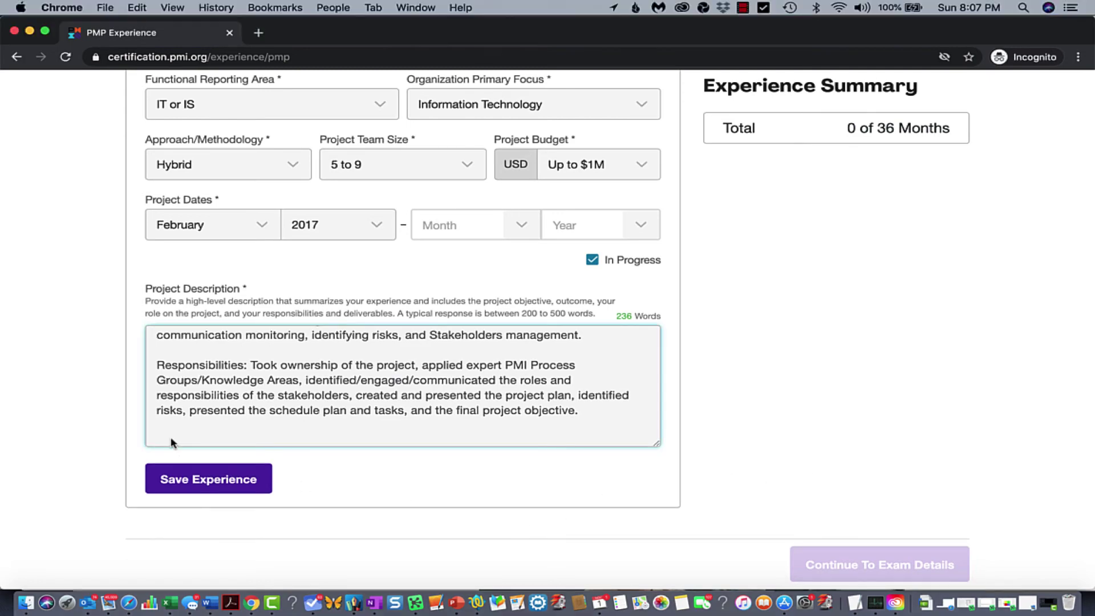
{"action": "type", "text": "Deliverables: Ensured that the stakeholders had a testing environment, have access, and installation of their Business products for testing. Obtain scope validation and sign-off on testing from application owners to promote to the level of production. Confirm that dependency business products have been installed on the new server host, decommission old servers 30 days after live date, and then finalize all documents and close the project."}
{"action": "scroll", "coordinate": [172, 443], "scroll_direction": "down", "scroll_amount": 1}
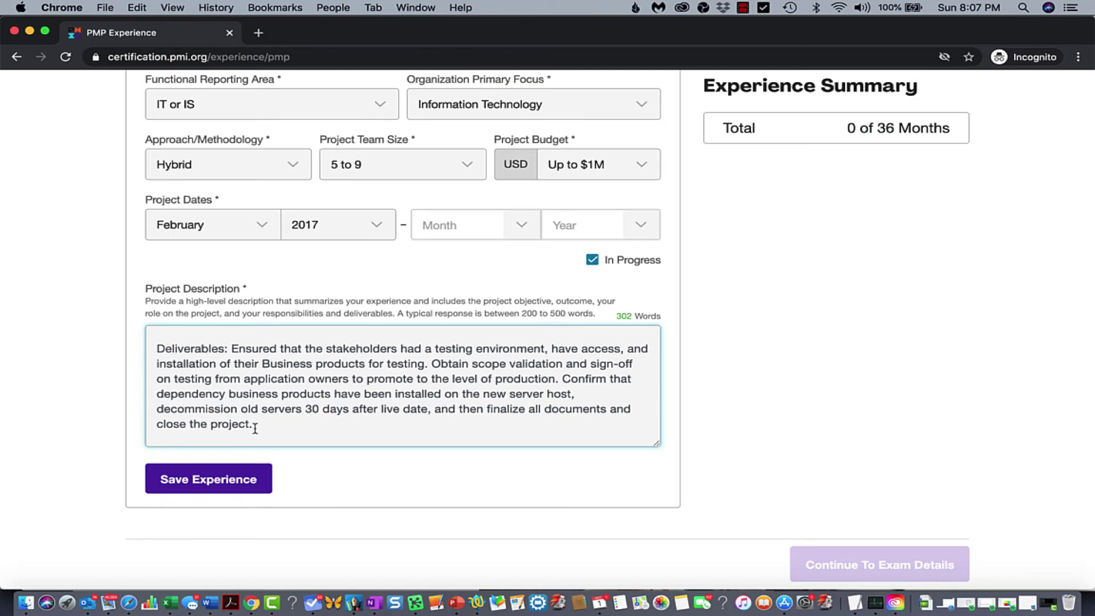
Save the Transition to Virtual OS Devices experience, bringing the summary to 46 of 36 months
{"action": "left_click", "coordinate": [181, 486]}
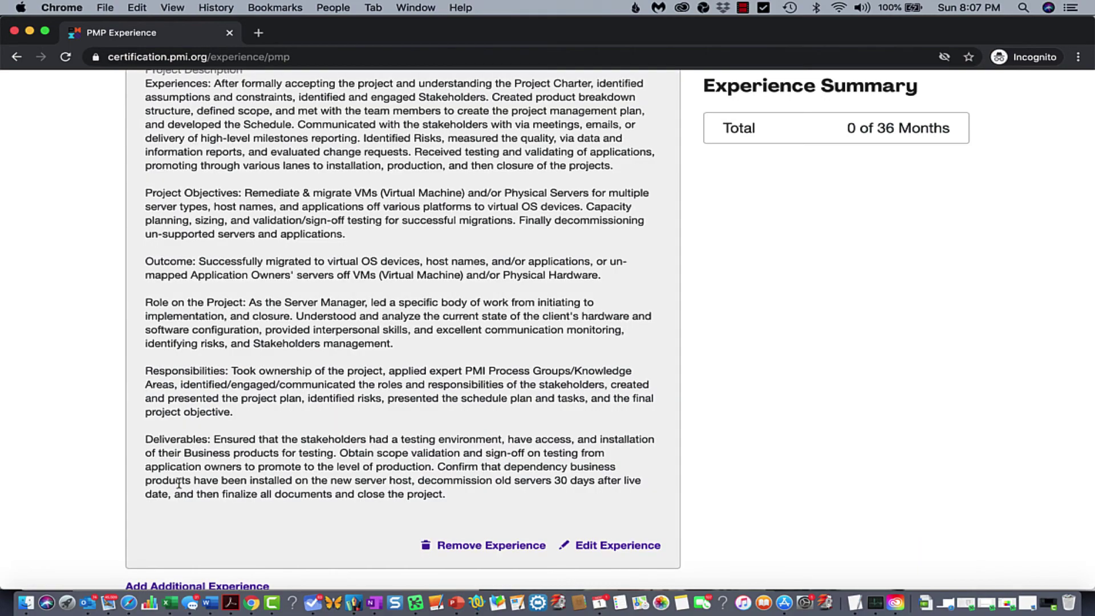
{"action": "scroll", "coordinate": [828, 296], "scroll_direction": "up", "scroll_amount": 3}
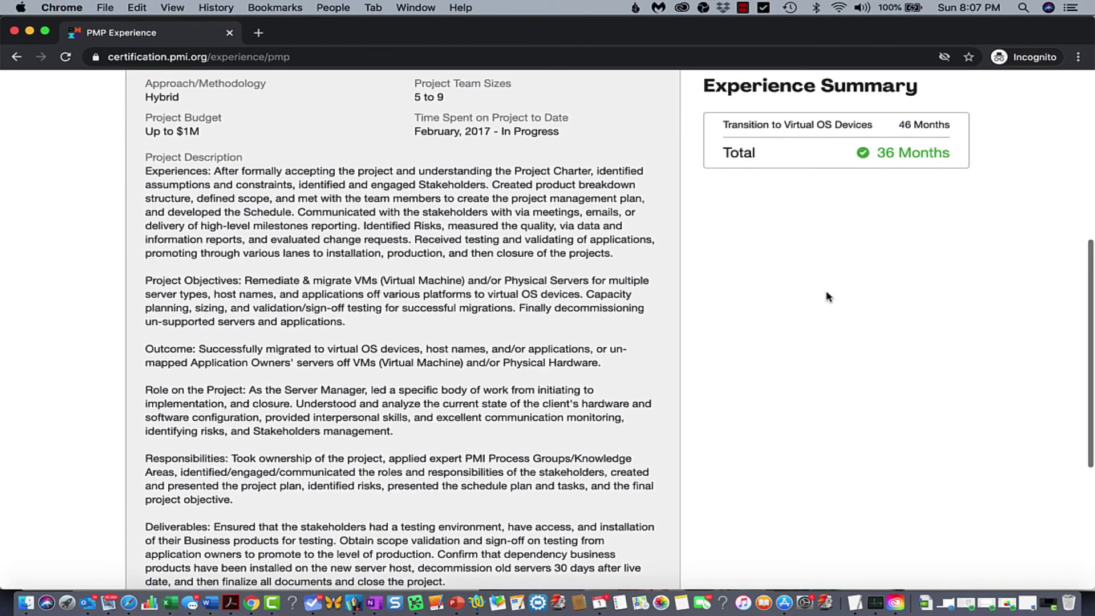
{"action": "scroll", "coordinate": [828, 297], "scroll_direction": "up", "scroll_amount": 1}
{"action": "scroll", "coordinate": [912, 130], "scroll_direction": "up", "scroll_amount": 1}
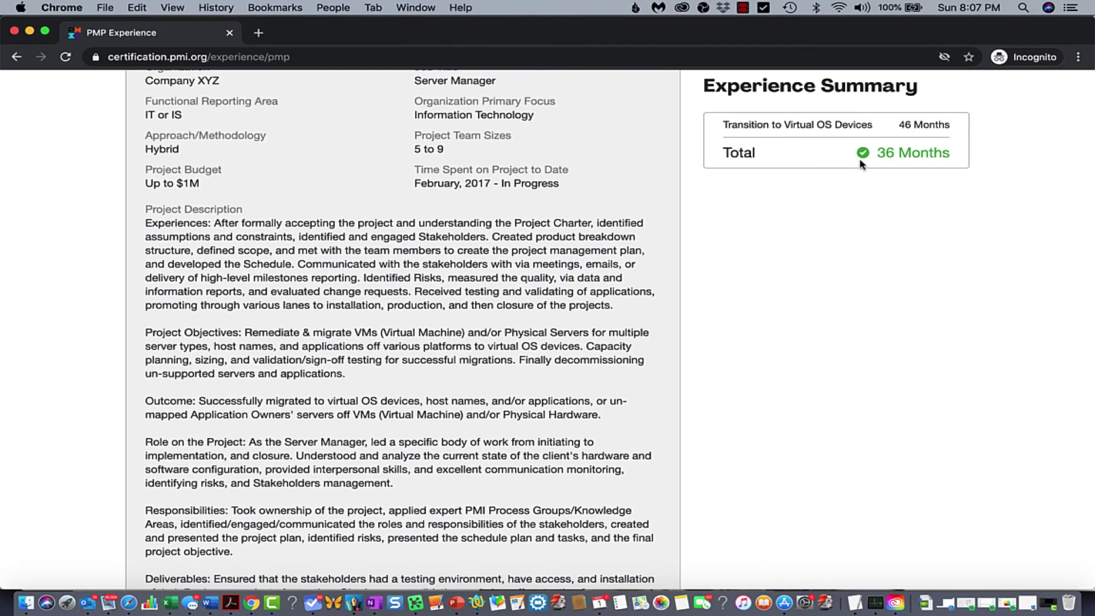
{"action": "scroll", "coordinate": [539, 234], "scroll_direction": "down", "scroll_amount": 5}
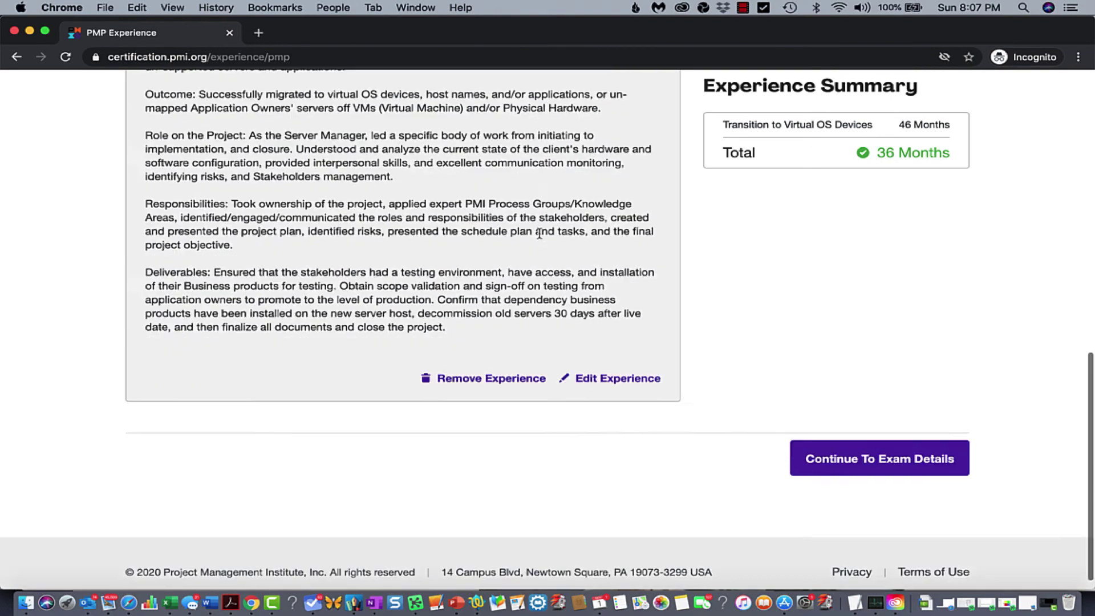
{"action": "scroll", "coordinate": [538, 233], "scroll_direction": "down", "scroll_amount": 1}
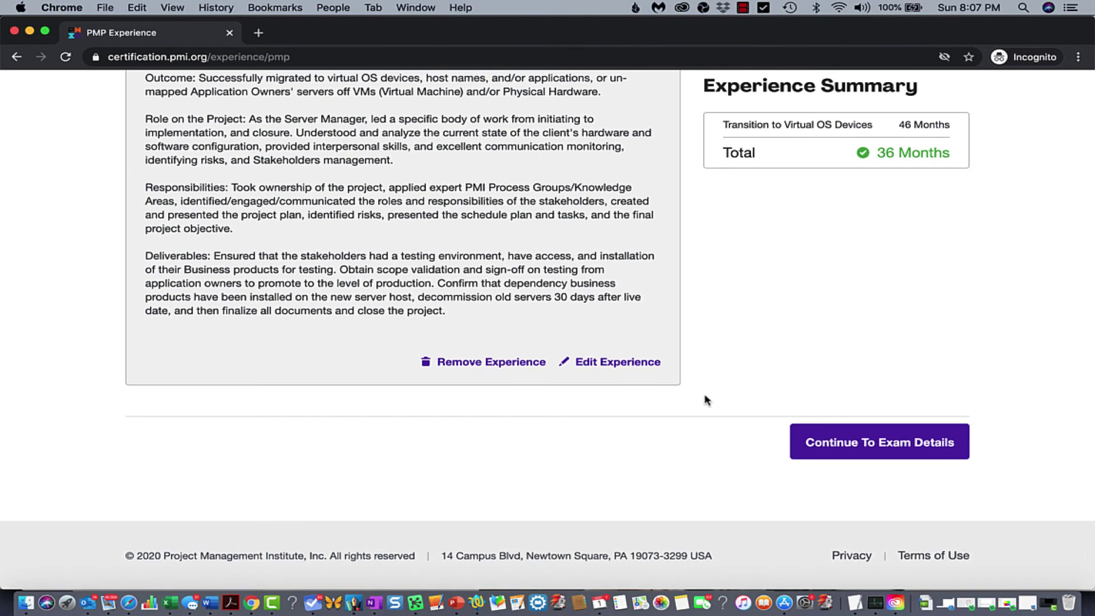
Advance to Exam Details and enter the home street address, accepting the suggested match
{"action": "left_click", "coordinate": [846, 447]}
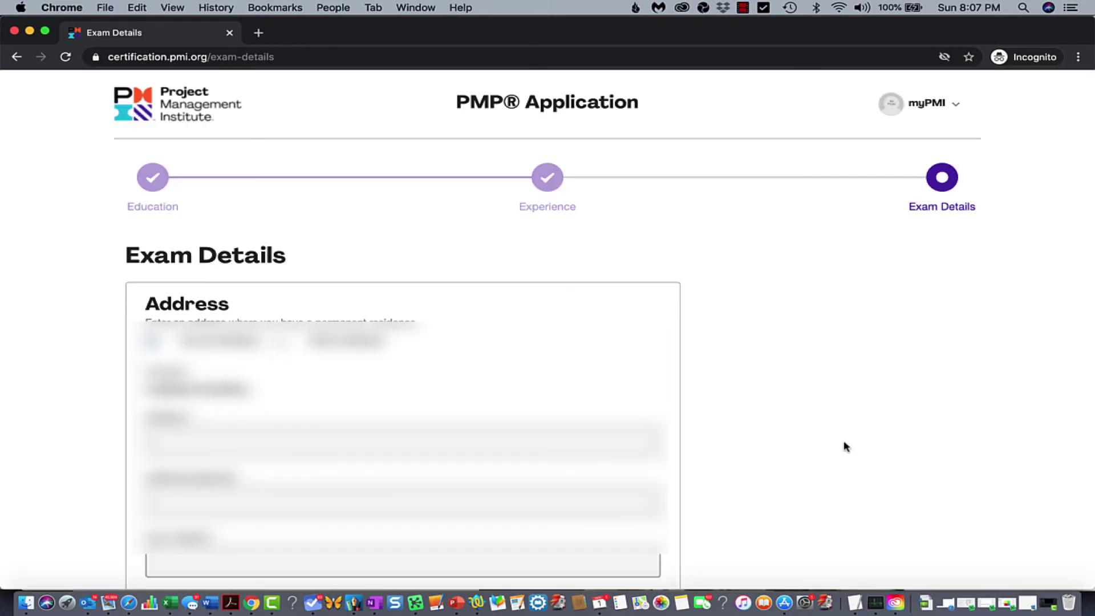
{"action": "scroll", "coordinate": [278, 308], "scroll_direction": "down", "scroll_amount": 5}
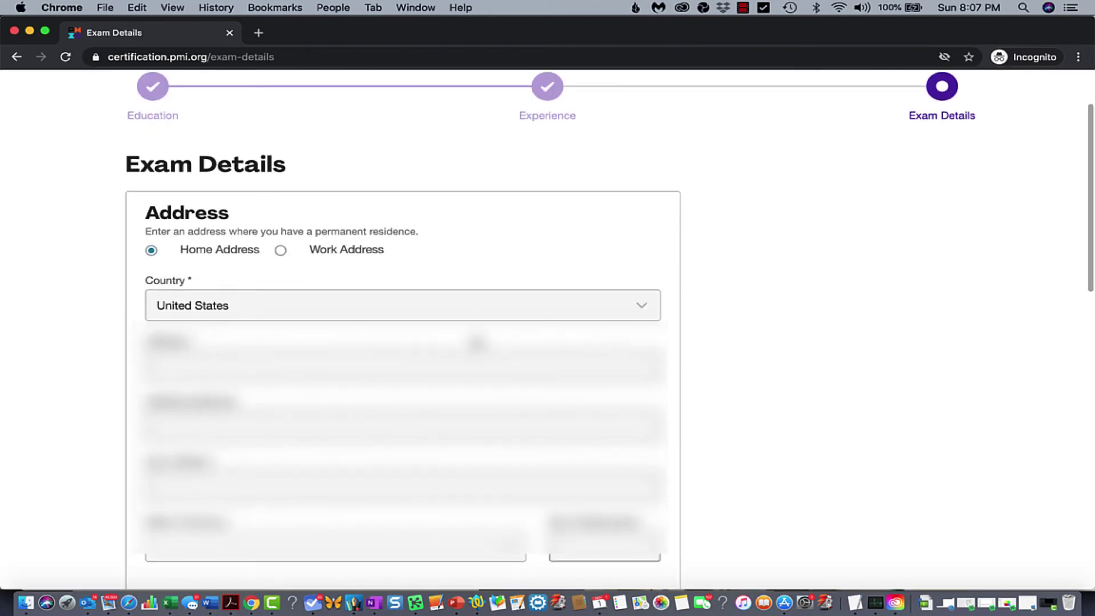
{"action": "left_click", "coordinate": [171, 268]}
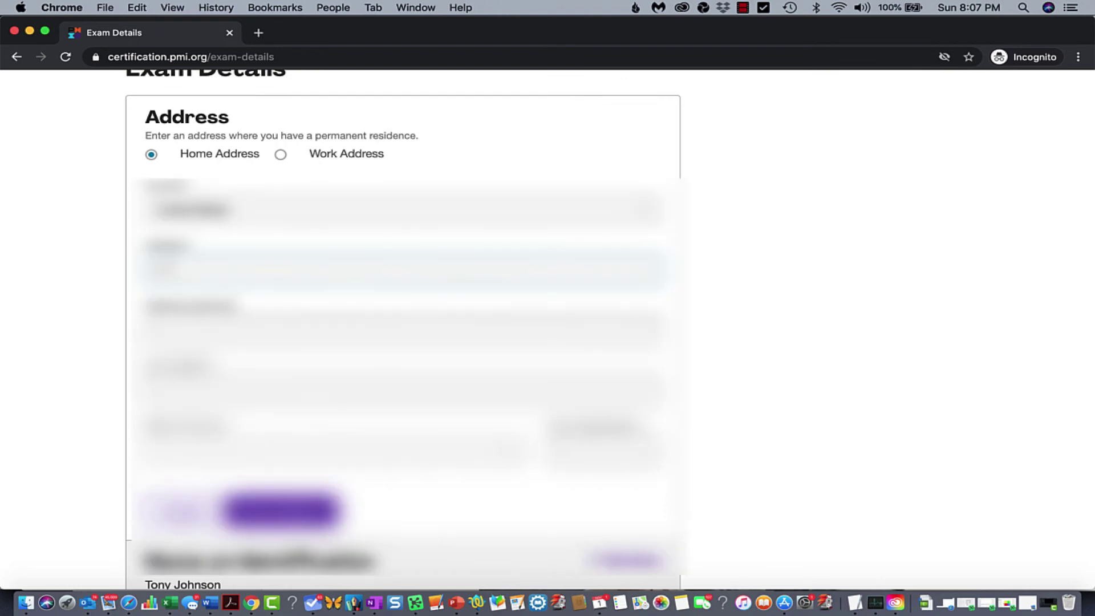
{"action": "type", "text": "1234 Main St"}
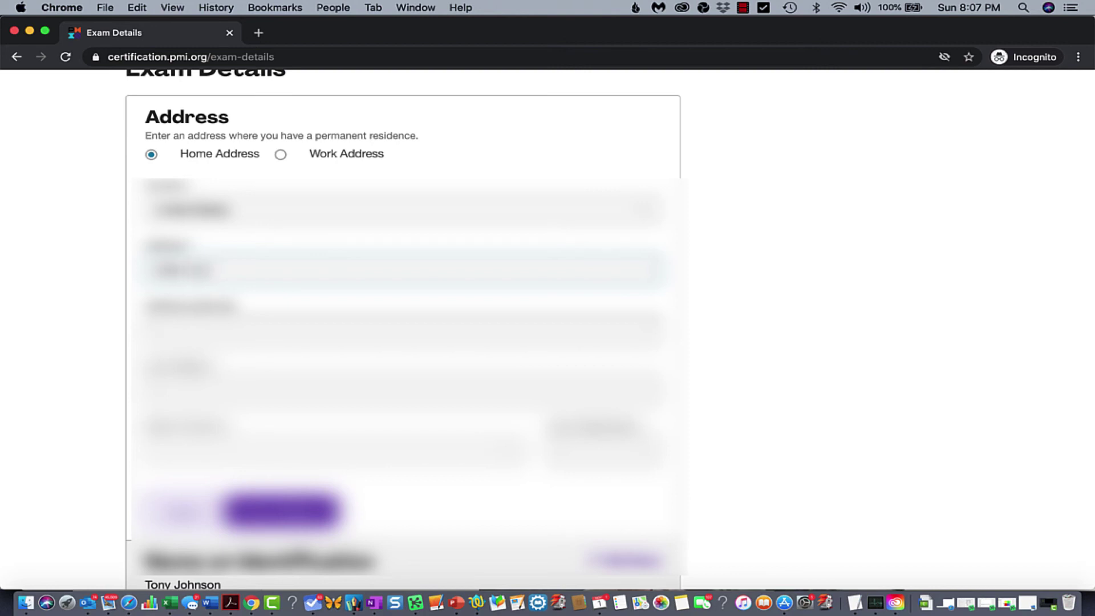
{"action": "type", "text": "reet Apt 4B"}
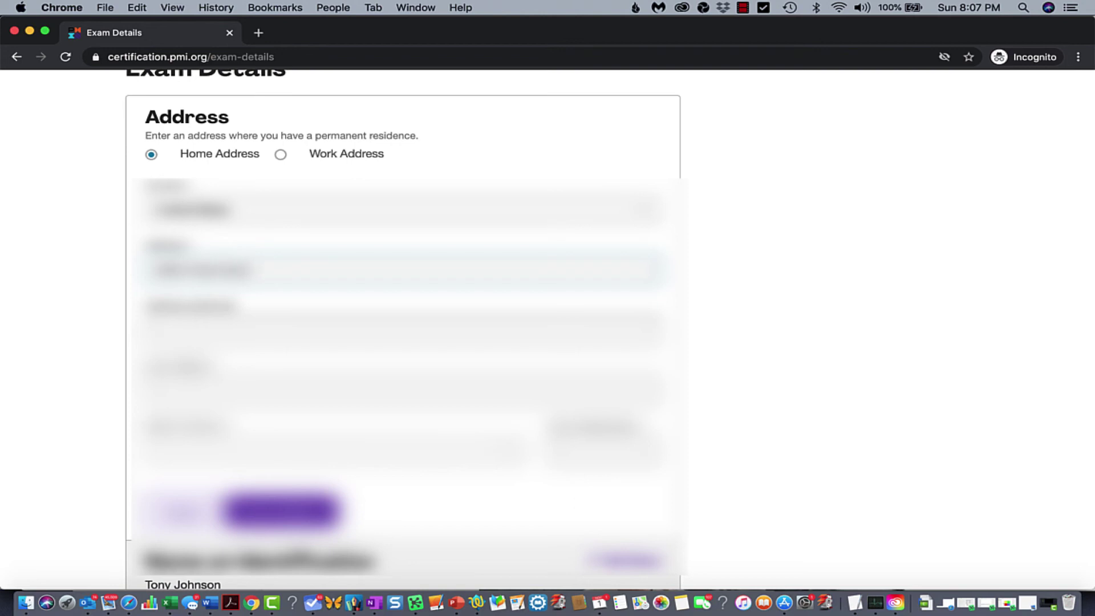
{"action": "type", "text": "Ste"}
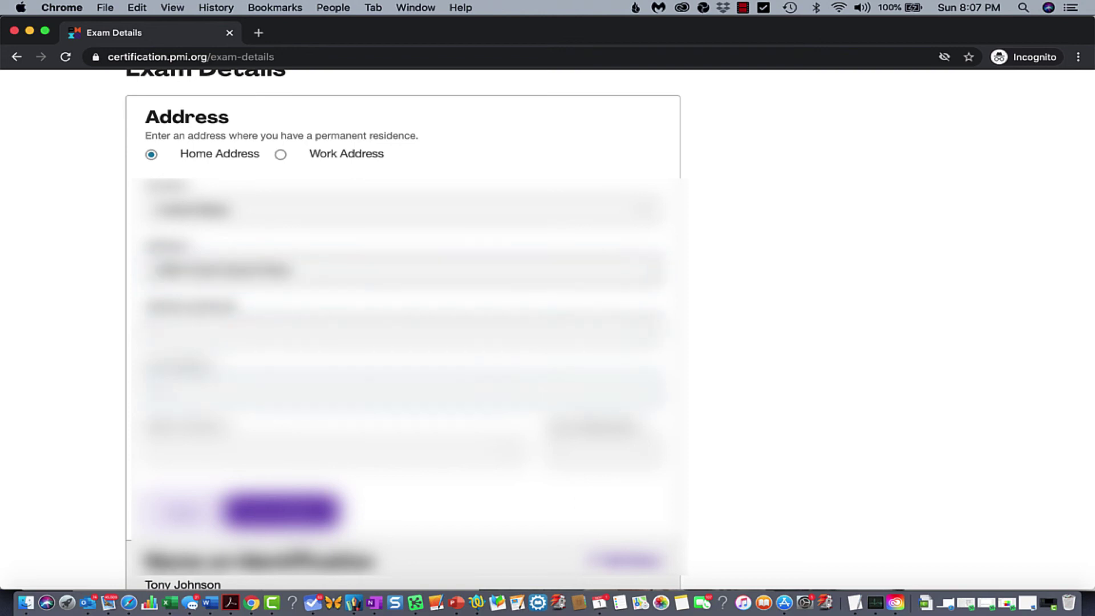
{"action": "type", "text": "et"}
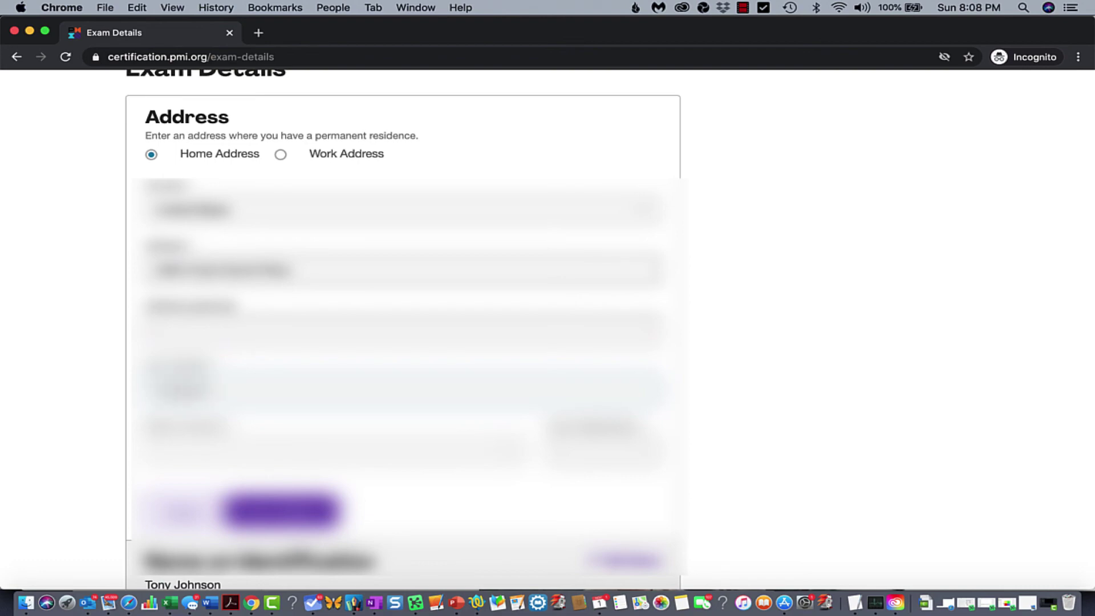
{"action": "type", "text": "New York"}
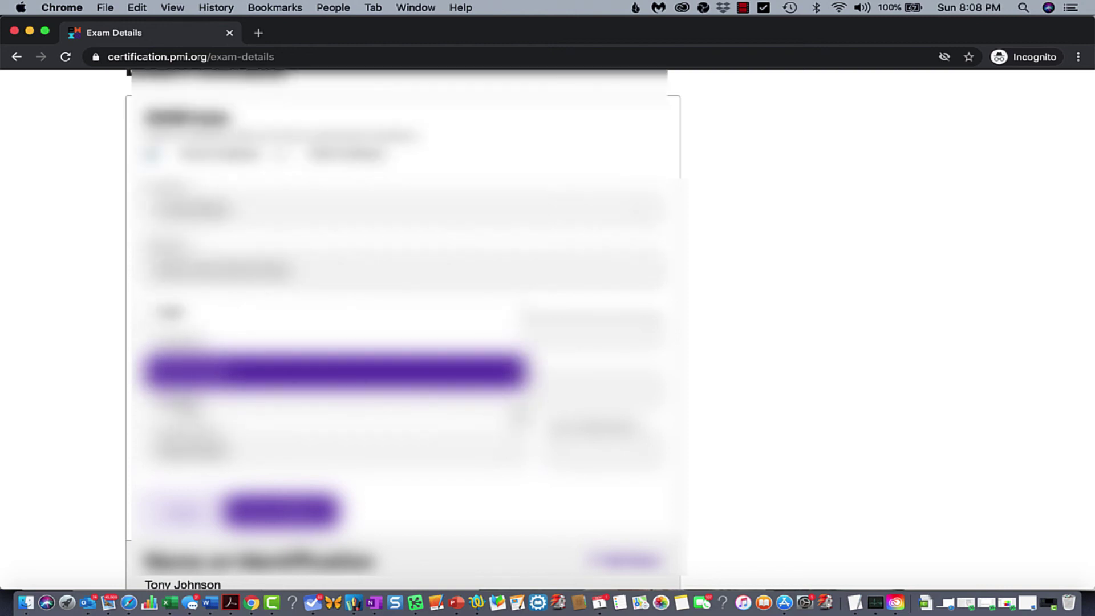
{"action": "key", "text": "Return"}
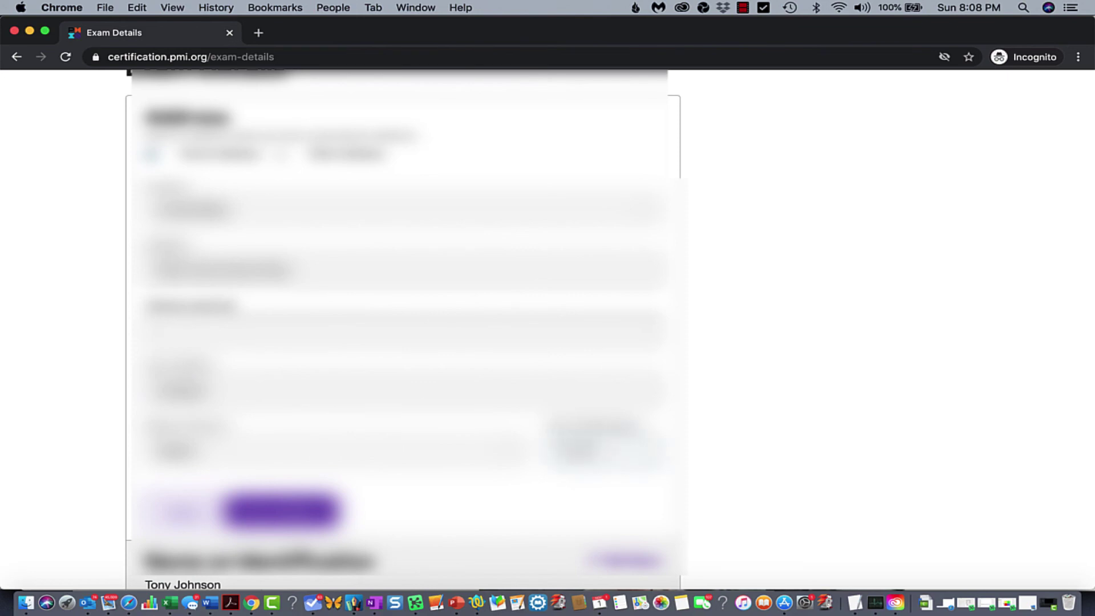
{"action": "scroll", "coordinate": [325, 458], "scroll_direction": "down", "scroll_amount": 2}
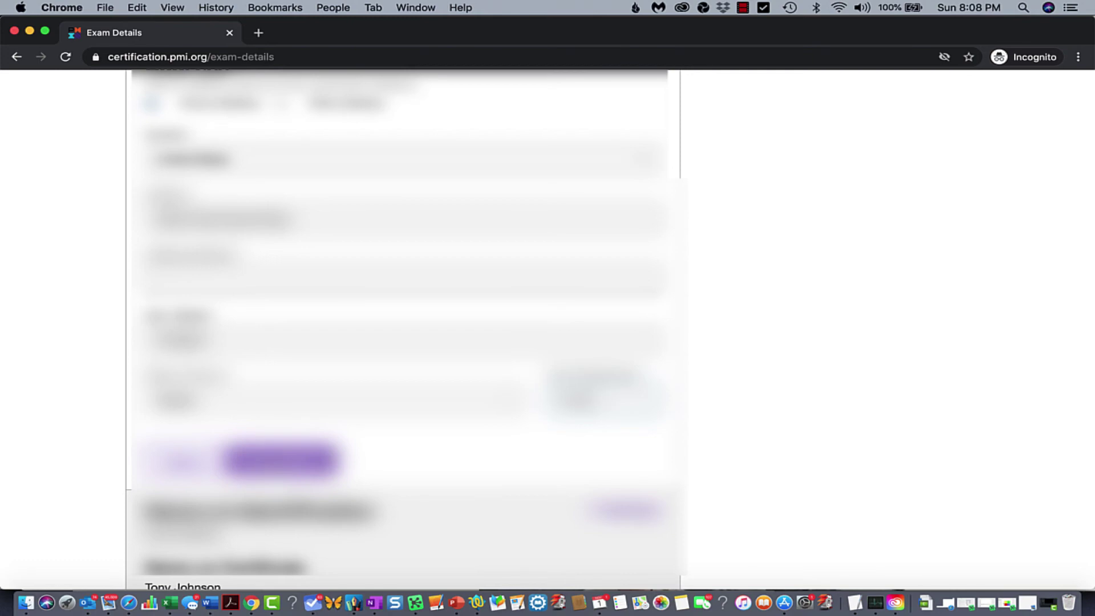
Save the entered home address and the edited contact details section
{"action": "left_click", "coordinate": [325, 459]}
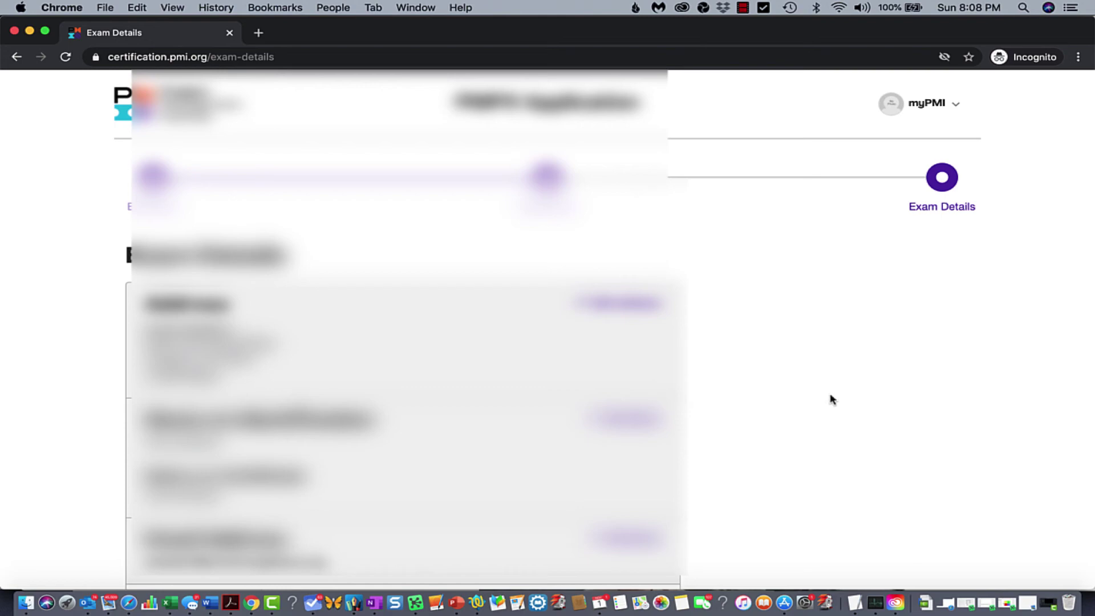
{"action": "scroll", "coordinate": [831, 399], "scroll_direction": "down", "scroll_amount": 10}
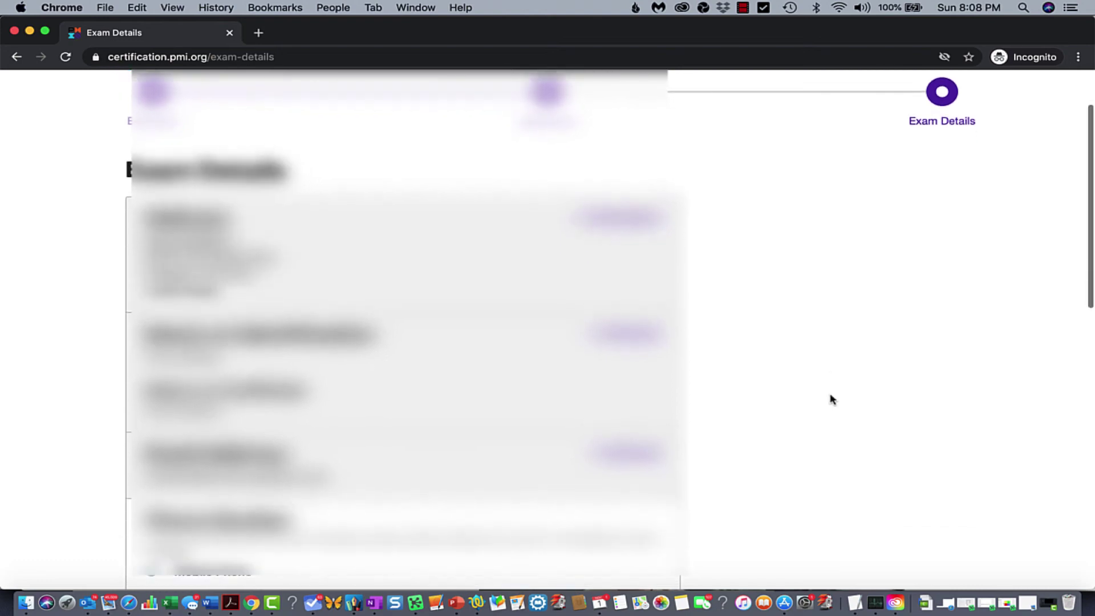
{"action": "scroll", "coordinate": [831, 399], "scroll_direction": "down", "scroll_amount": 2}
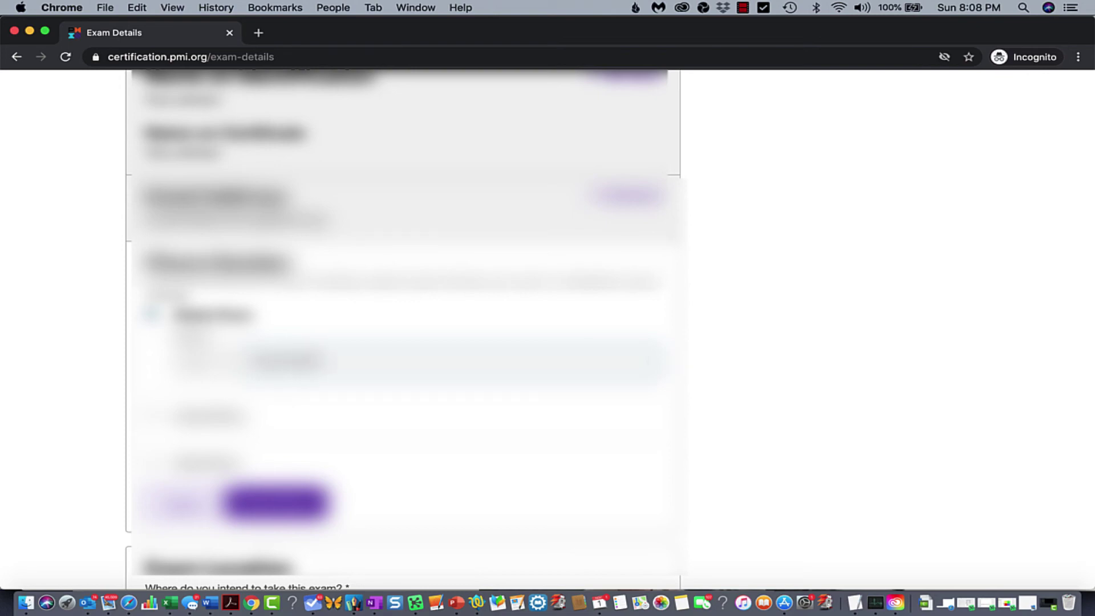
{"action": "left_click", "coordinate": [228, 491]}
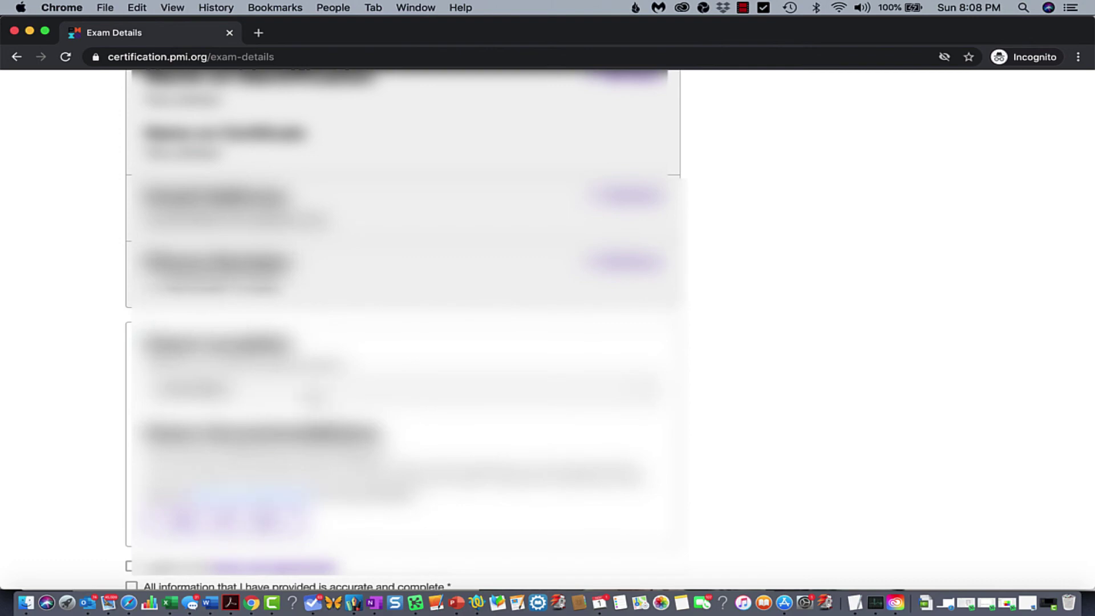
Choose the country where the exam will be taken from the Exam Location list
{"action": "left_click", "coordinate": [316, 396]}
{"action": "left_click", "coordinate": [319, 398]}
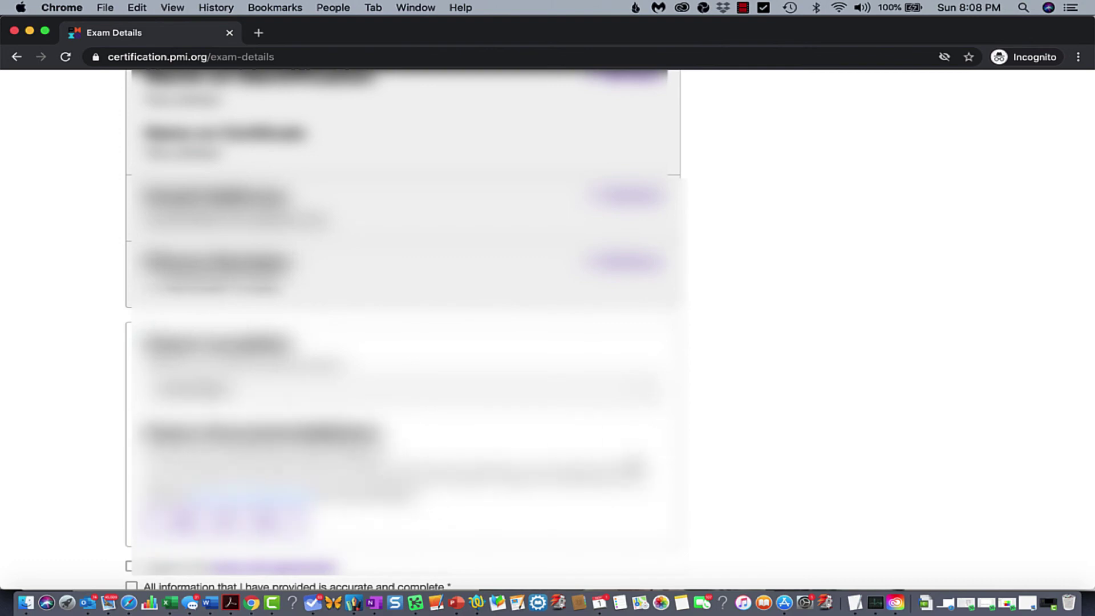
{"action": "scroll", "coordinate": [637, 466], "scroll_direction": "down", "scroll_amount": 3}
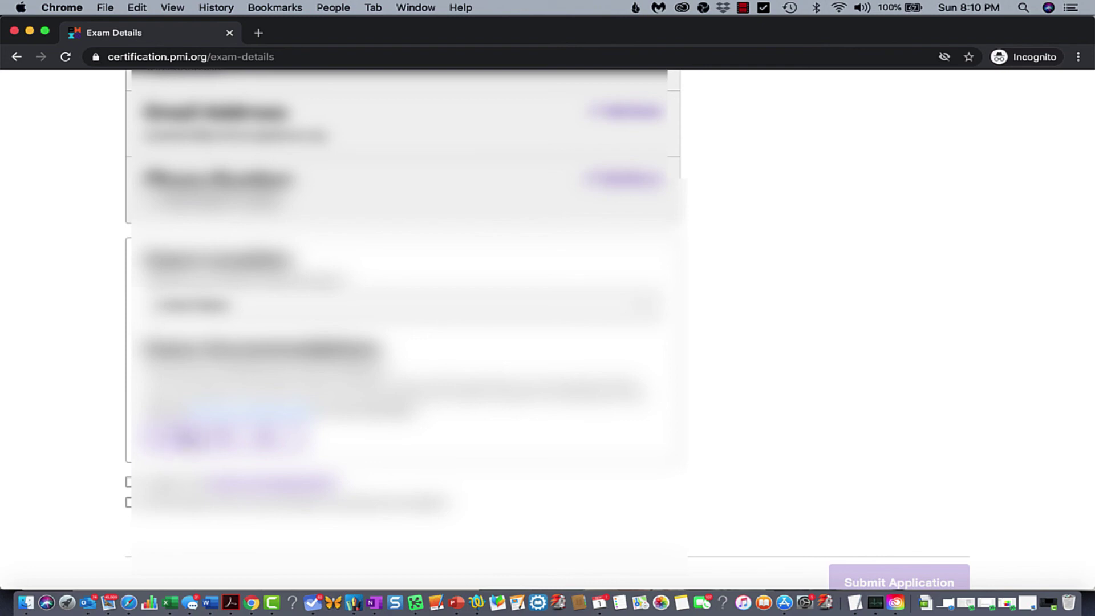
Answer No to exam accommodations and accept the terms and information-accuracy declarations
{"action": "left_click", "coordinate": [265, 438]}
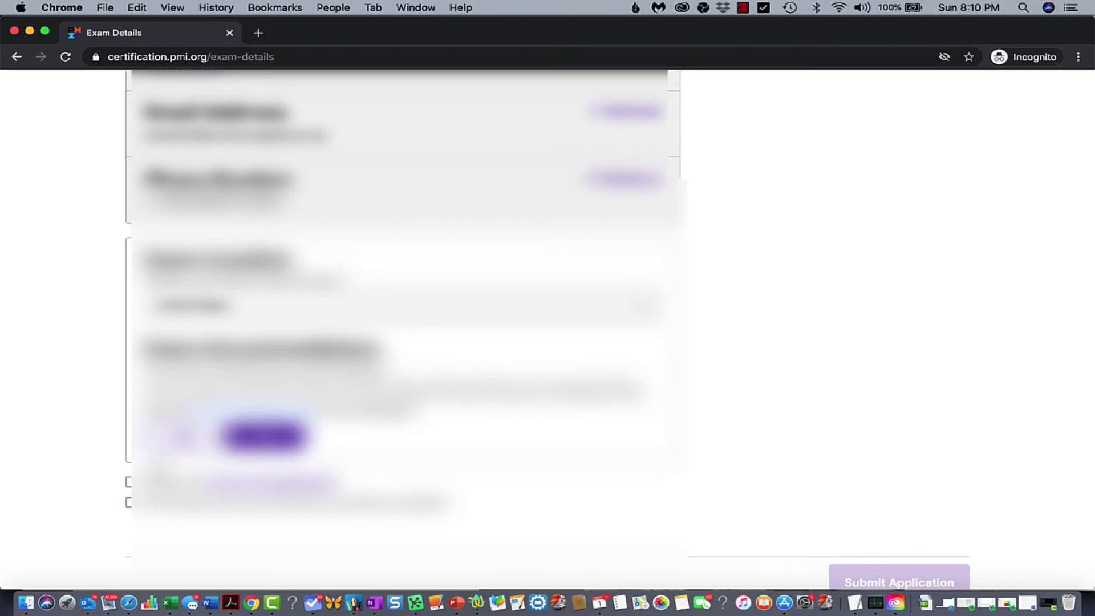
{"action": "left_click", "coordinate": [129, 482]}
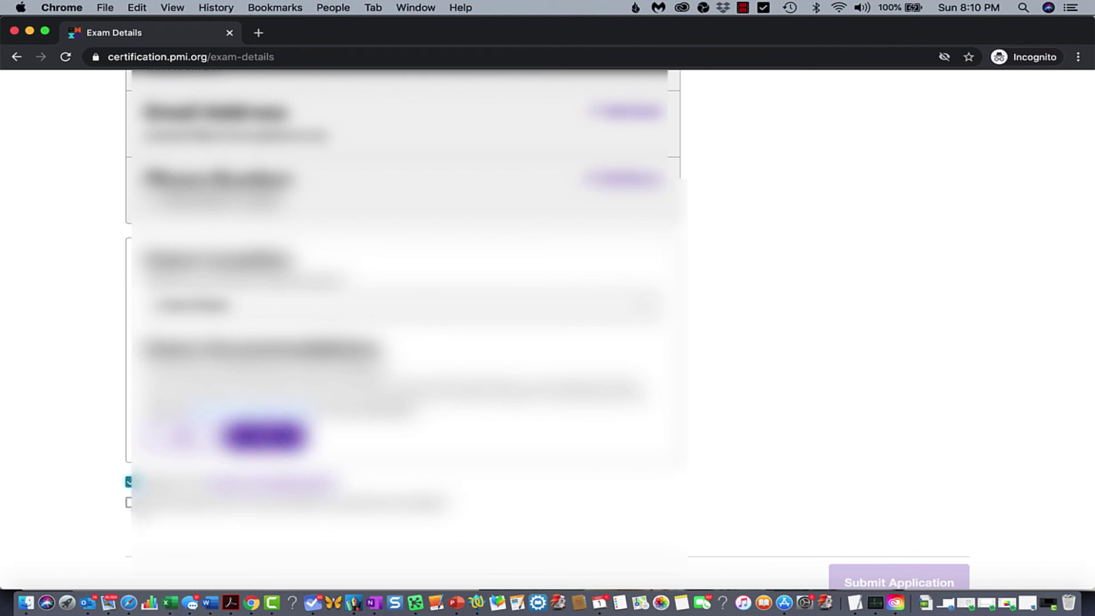
{"action": "left_click", "coordinate": [129, 502]}
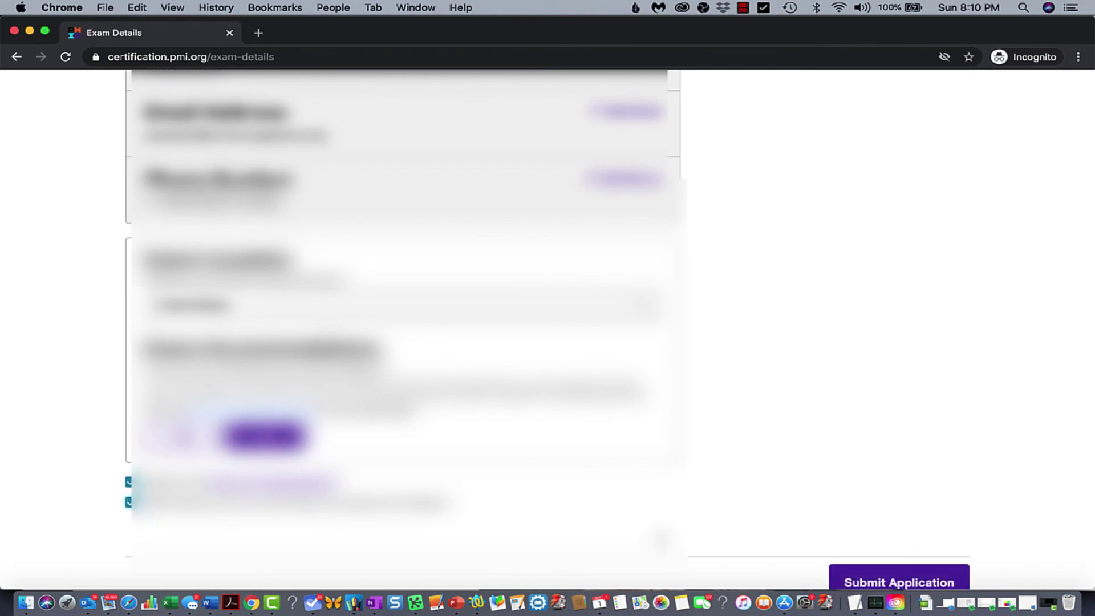
{"action": "scroll", "coordinate": [609, 330], "scroll_direction": "down", "scroll_amount": 5}
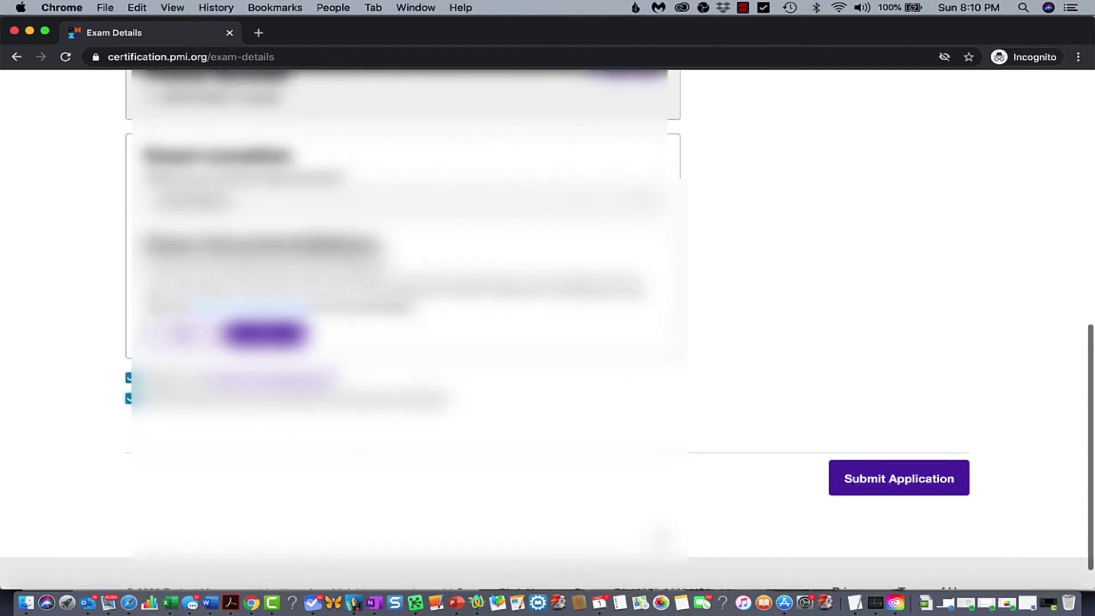